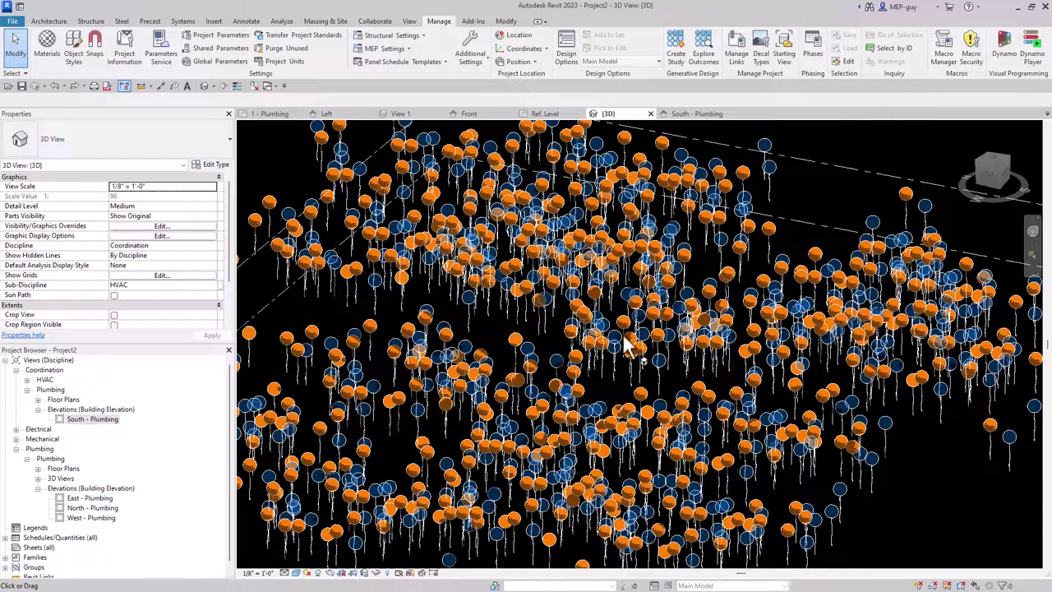
{"action": "scroll", "coordinate": [604, 337], "scroll_direction": "down", "scroll_amount": 2}
{"action": "scroll", "coordinate": [604, 337], "scroll_direction": "down", "scroll_amount": 4}
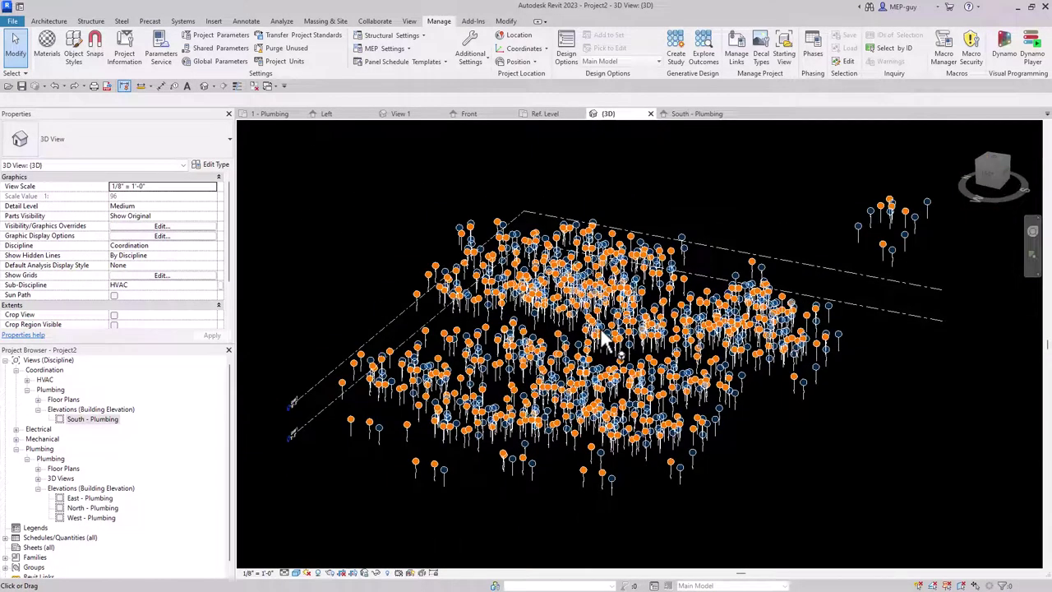
{"action": "scroll", "coordinate": [589, 343], "scroll_direction": "up", "scroll_amount": 6}
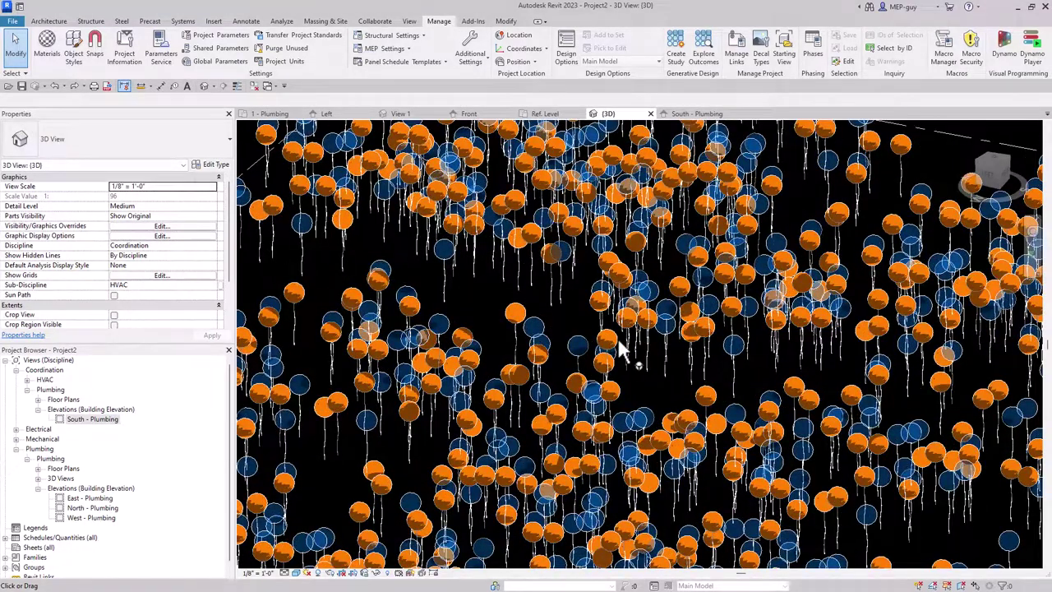
{"action": "scroll", "coordinate": [618, 341], "scroll_direction": "down", "scroll_amount": 2}
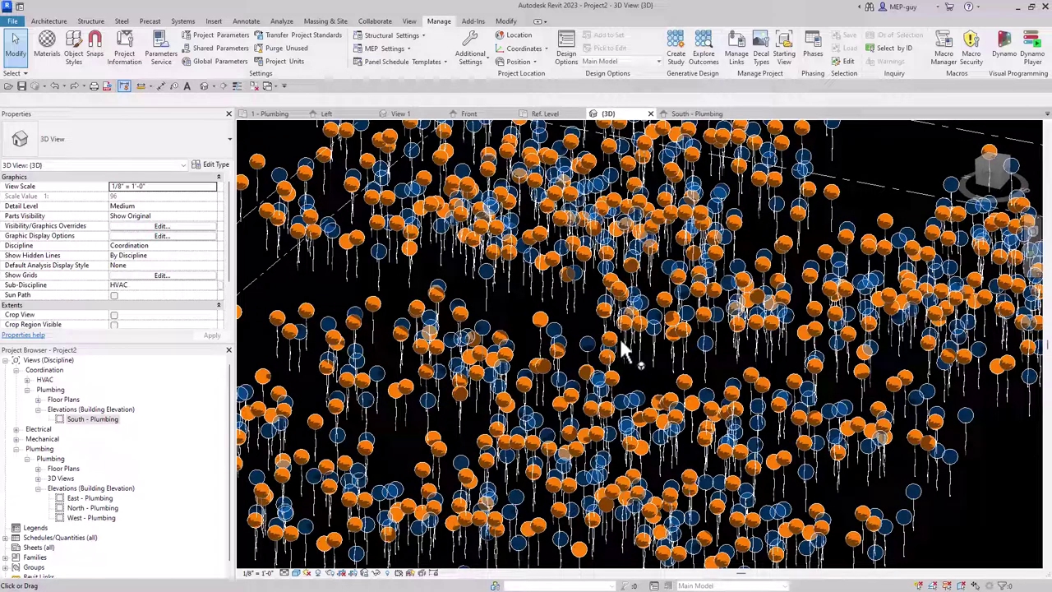
{"action": "scroll", "coordinate": [649, 261], "scroll_direction": "up", "scroll_amount": 5}
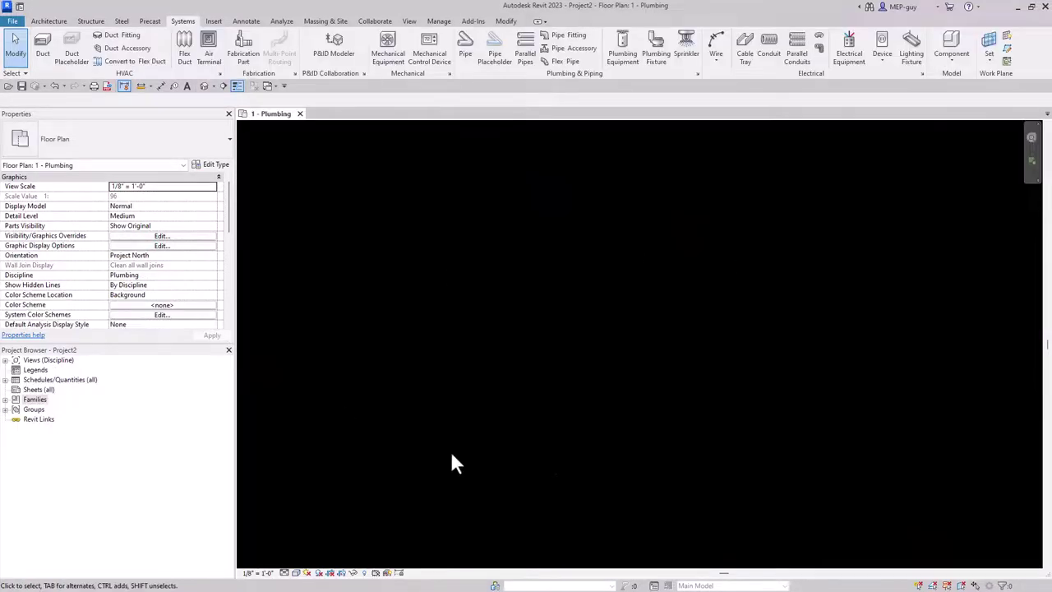
Step: Create a new family from the Generic Model template in the English-Imperial folder
{"action": "left_click", "coordinate": [12, 21]}
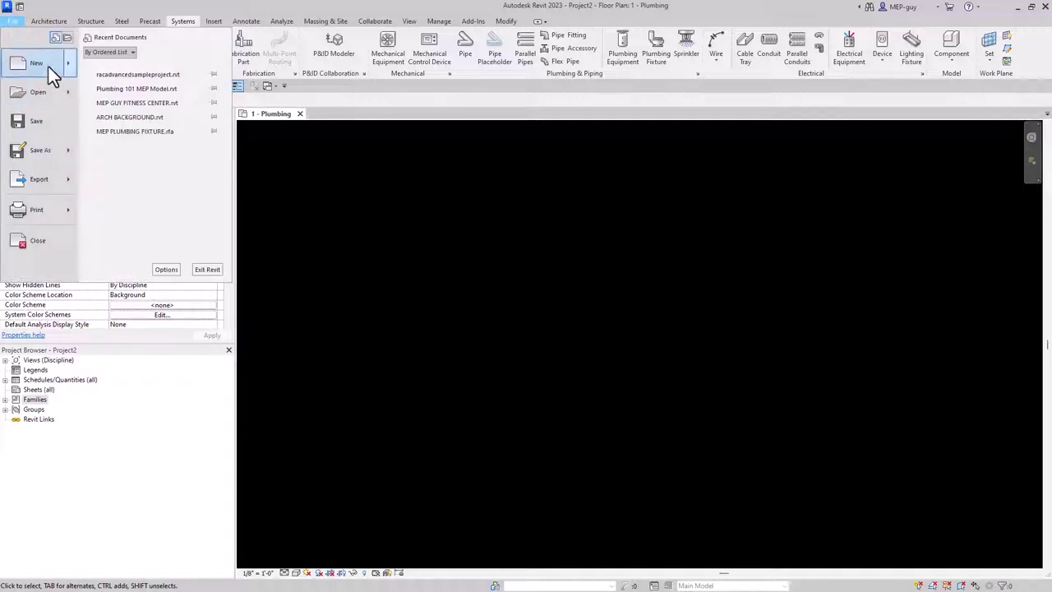
{"action": "mouse_move", "coordinate": [66, 68]}
{"action": "left_click", "coordinate": [133, 97]}
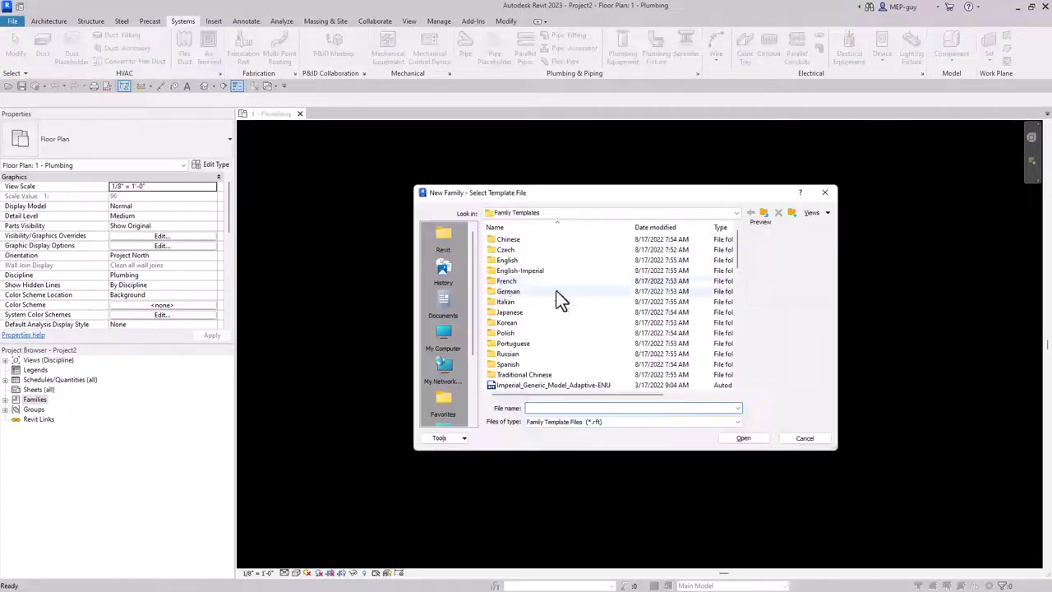
{"action": "double_click", "coordinate": [529, 269]}
{"action": "left_click", "coordinate": [526, 302]}
{"action": "key", "text": "g"}
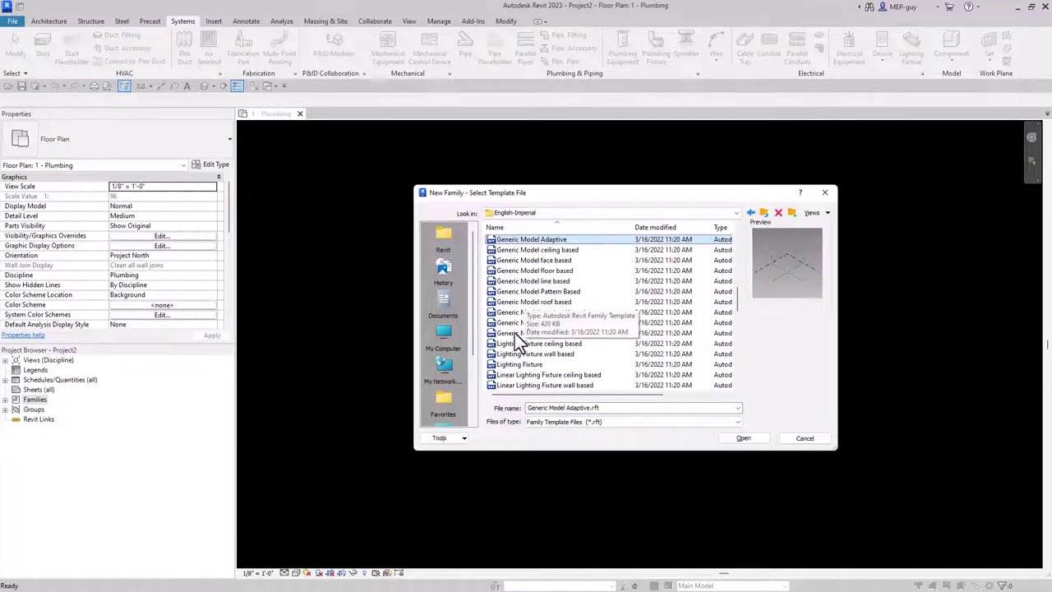
{"action": "left_click", "coordinate": [515, 333]}
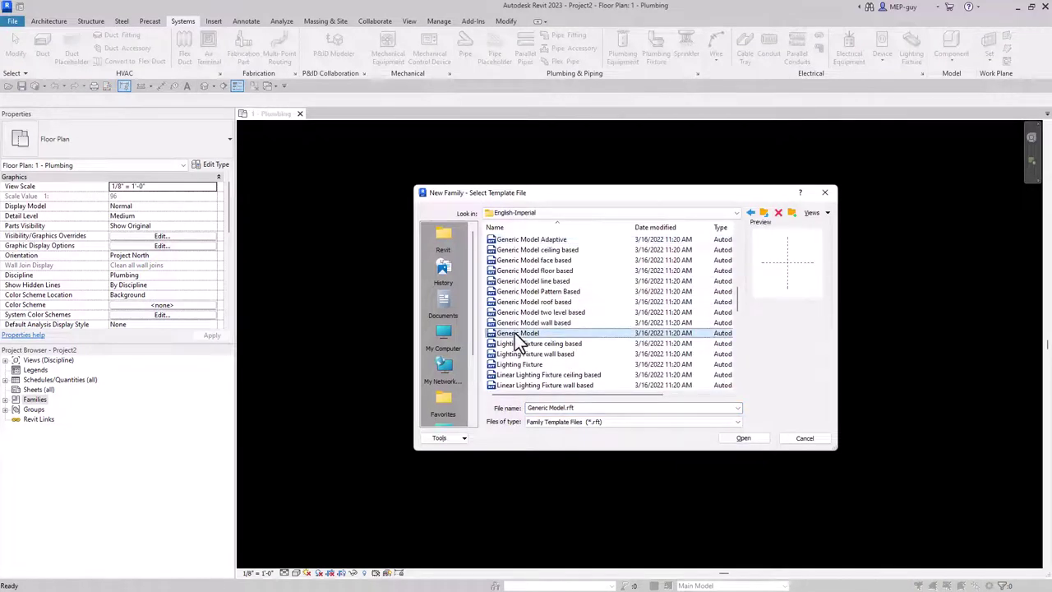
{"action": "left_click", "coordinate": [744, 438]}
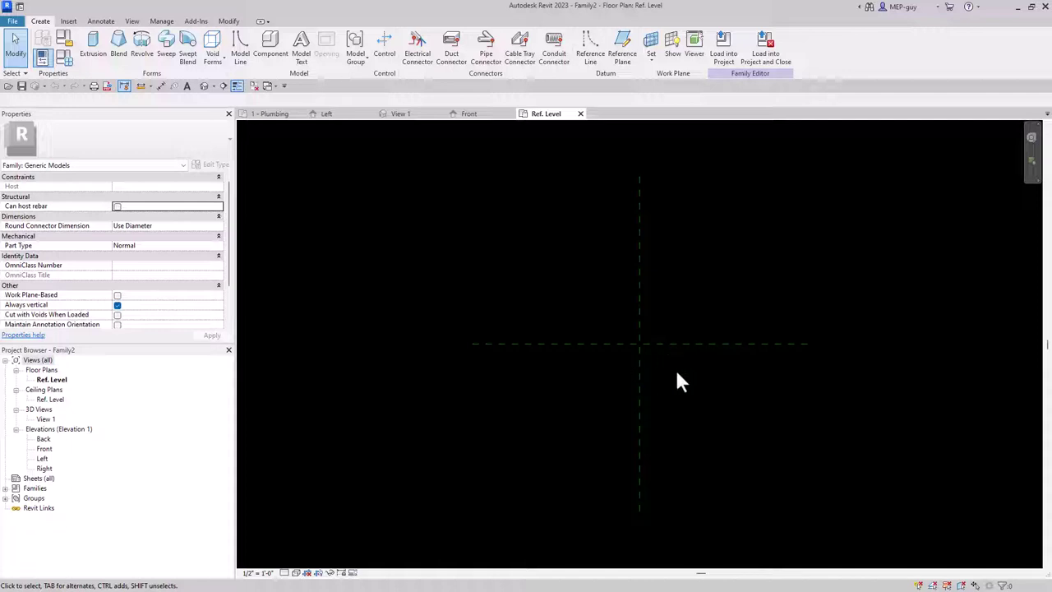
Step: Start a Revolve and sketch a circular boundary with a 1'-0" radius centered on the intersection of the reference planes
{"action": "left_click", "coordinate": [143, 39]}
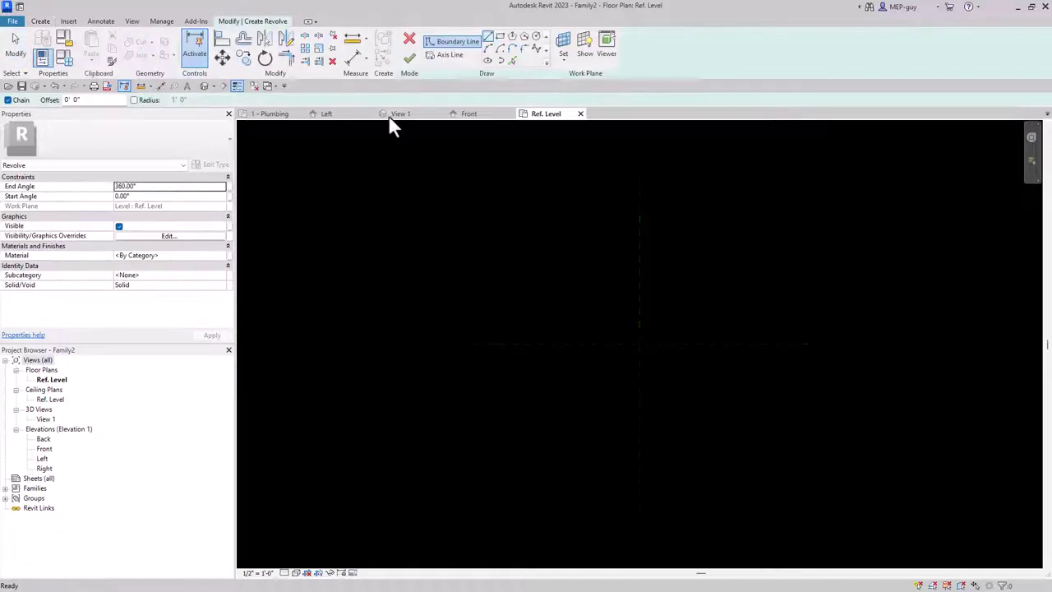
{"action": "left_click", "coordinate": [535, 37]}
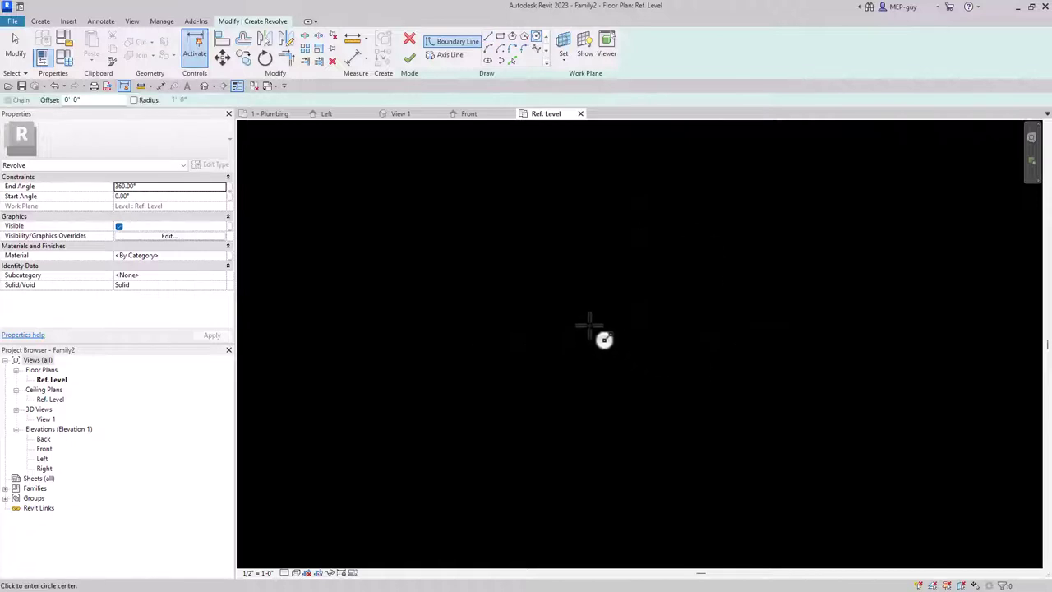
{"action": "left_click", "coordinate": [584, 322]}
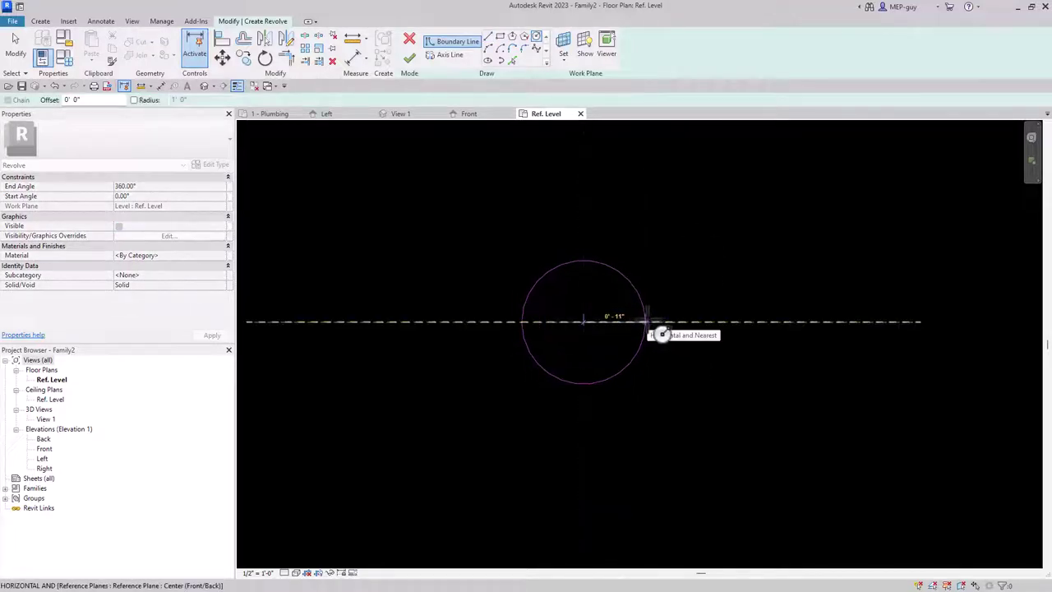
{"action": "left_click", "coordinate": [664, 334]}
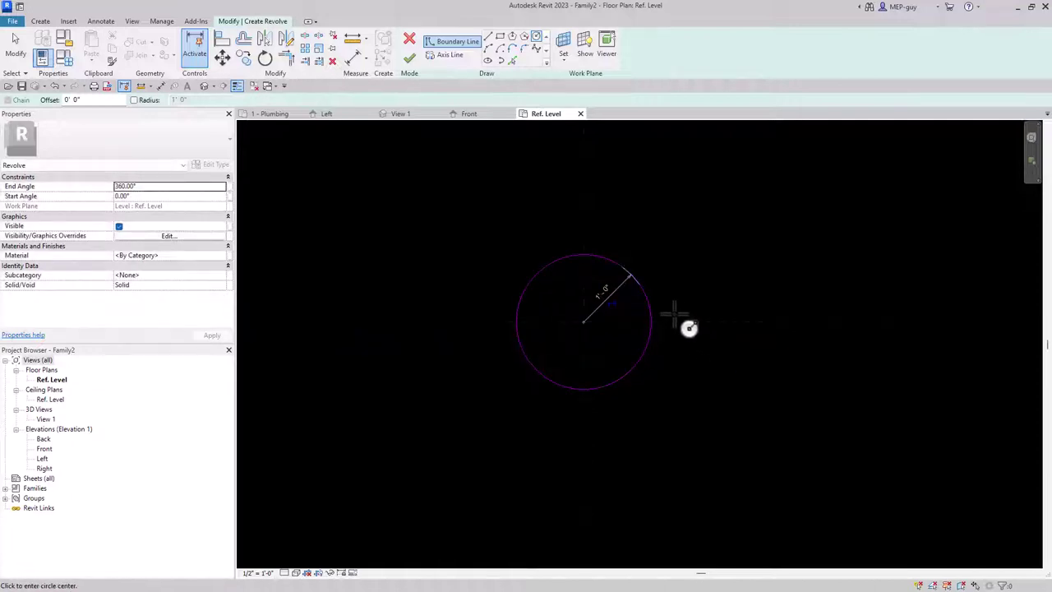
{"action": "key", "text": "Escape"}
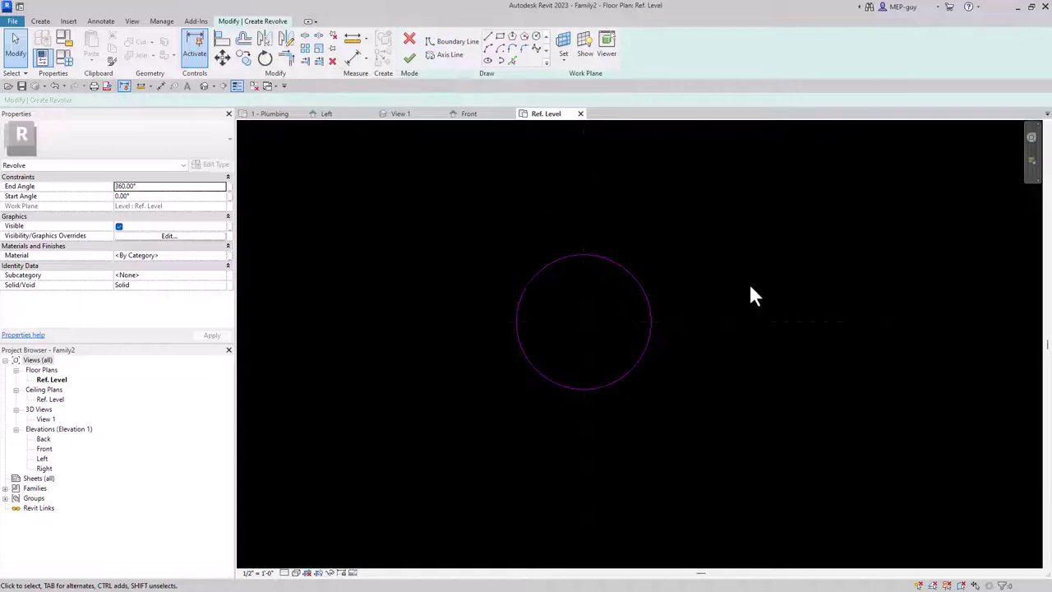
Step: Add a vertical axis line along the reference plane through the circle's center and try to finish the revolve
{"action": "left_click", "coordinate": [446, 54]}
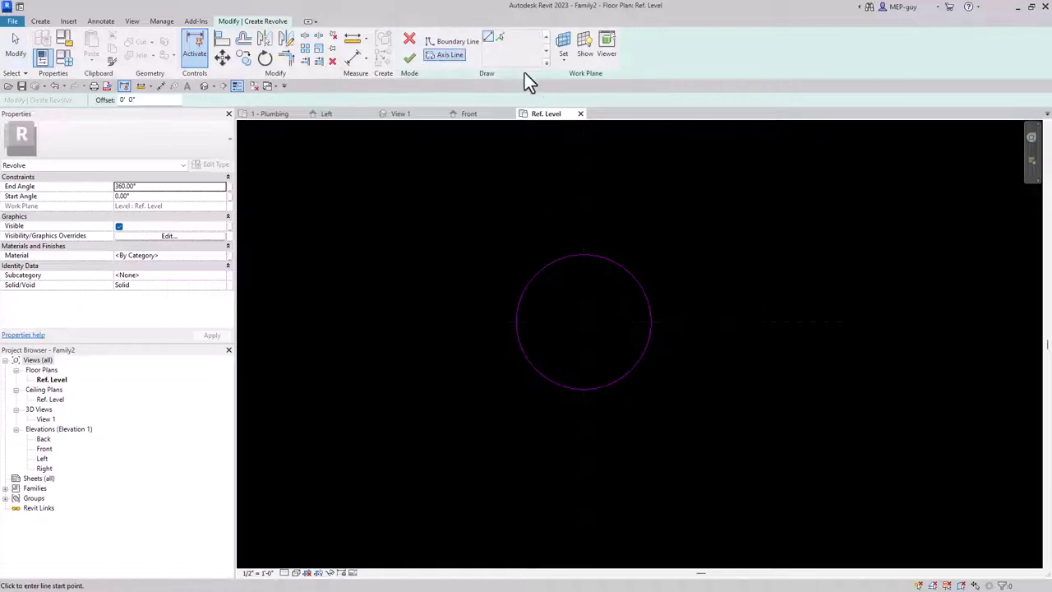
{"action": "left_click", "coordinate": [582, 224]}
{"action": "left_click", "coordinate": [584, 224]}
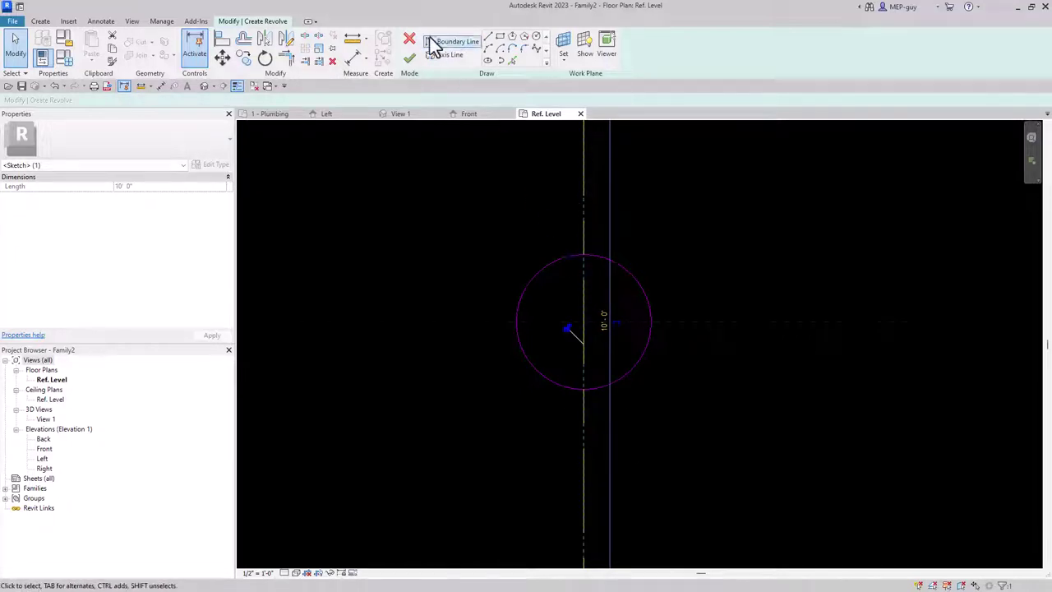
{"action": "left_click", "coordinate": [411, 60]}
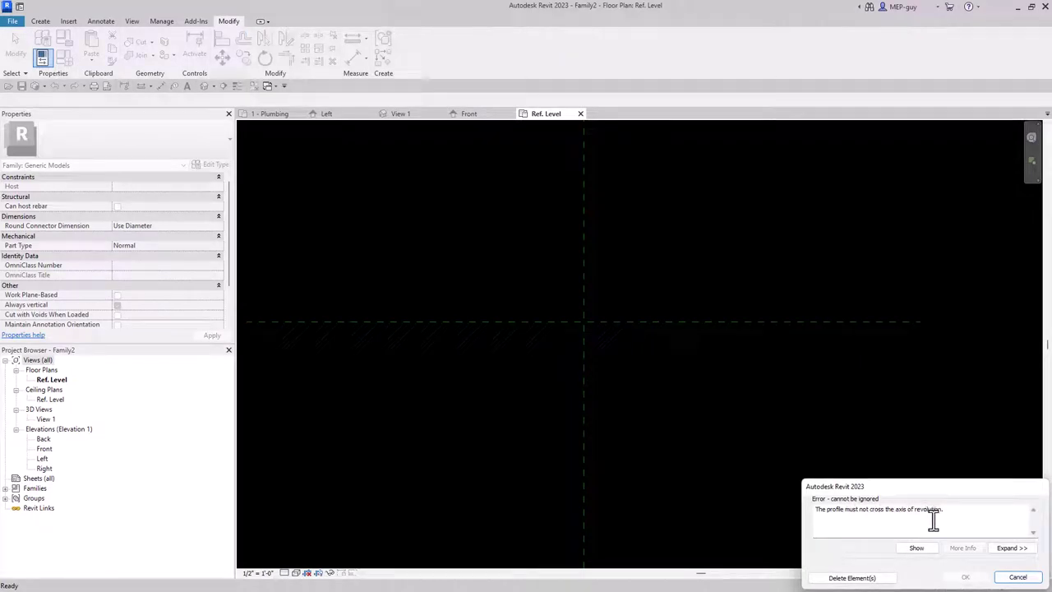
{"action": "left_click", "coordinate": [1017, 578]}
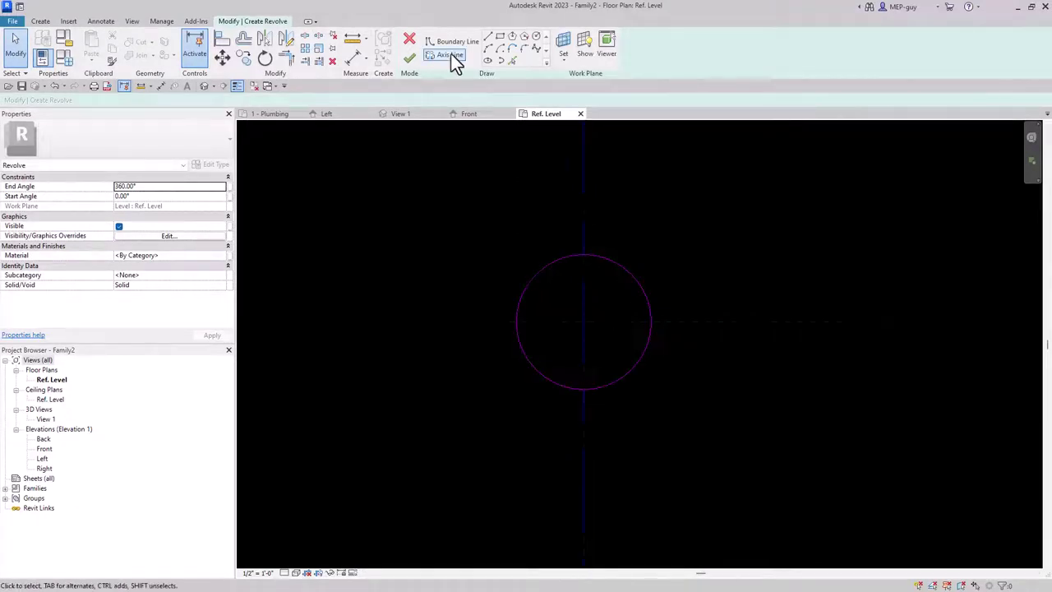
Step: Draw a vertical boundary line across the circle's full diameter, along the revolve axis
{"action": "left_click", "coordinate": [489, 42]}
{"action": "left_click", "coordinate": [584, 255]}
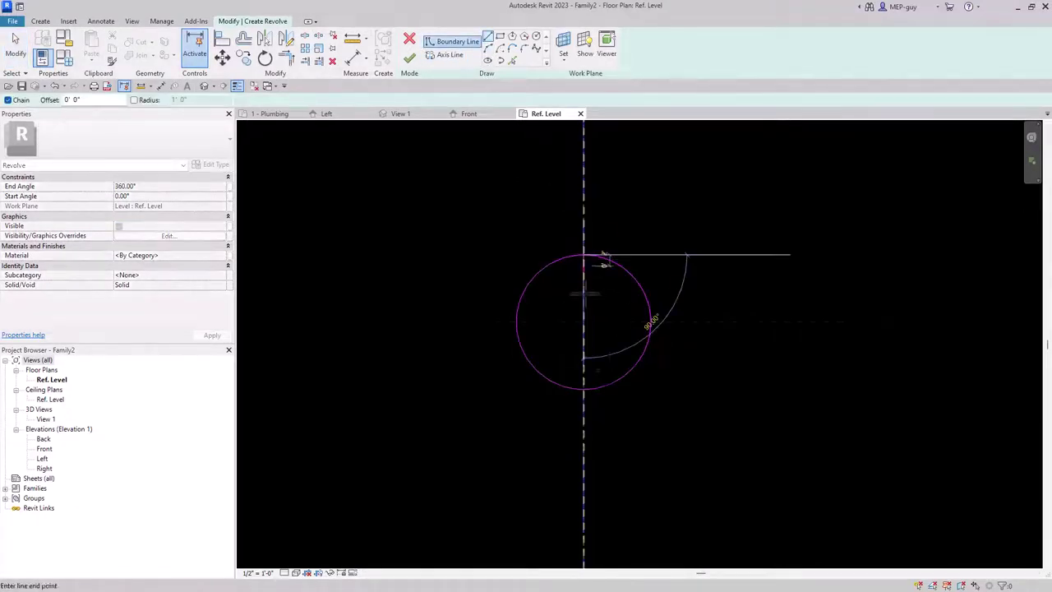
{"action": "left_click", "coordinate": [585, 382]}
{"action": "key", "text": "Escape"}
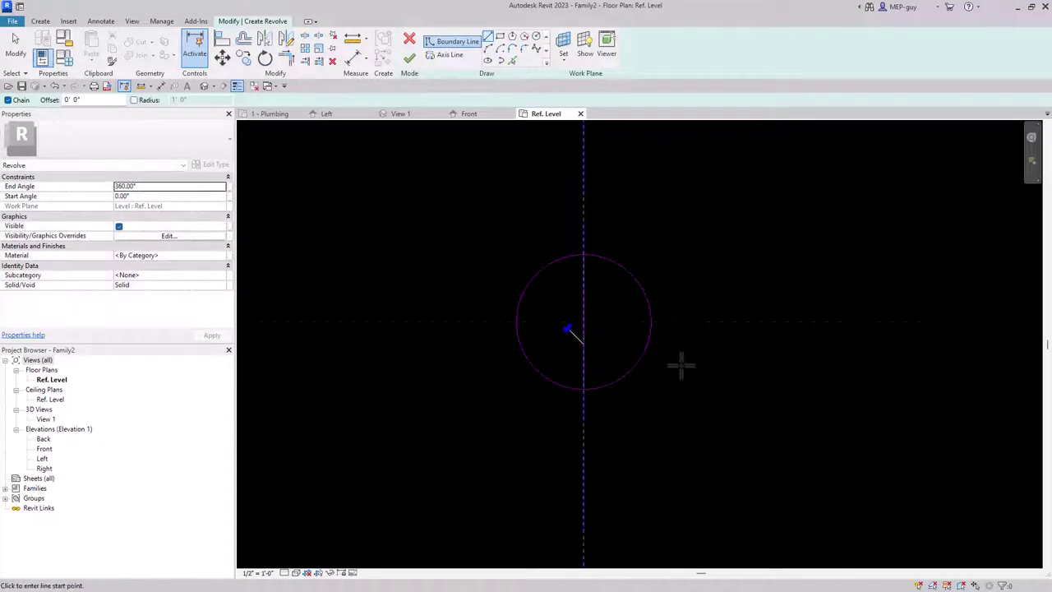
{"action": "key", "text": "Escape"}
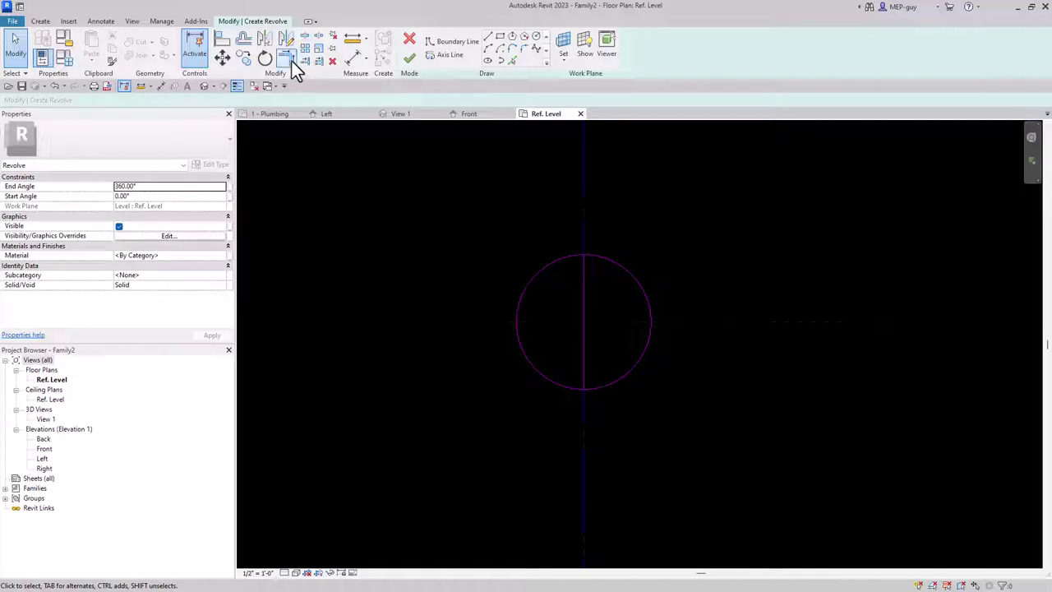
Step: Trim the circle against the diameter line to keep its right half, and finish the revolve as a sphere
{"action": "left_click", "coordinate": [290, 60]}
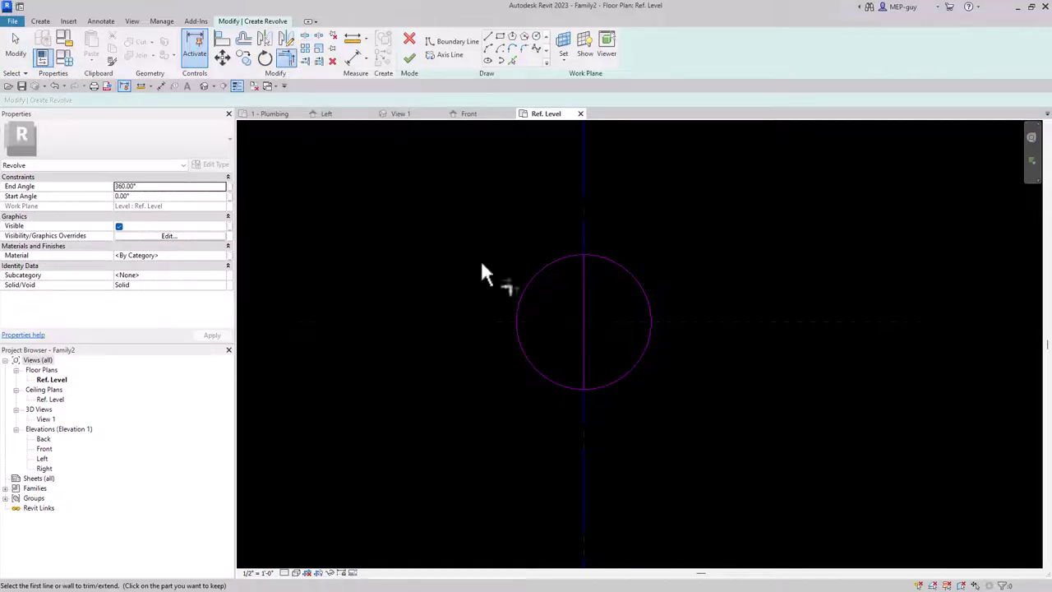
{"action": "left_click", "coordinate": [615, 382]}
{"action": "left_click", "coordinate": [583, 359]}
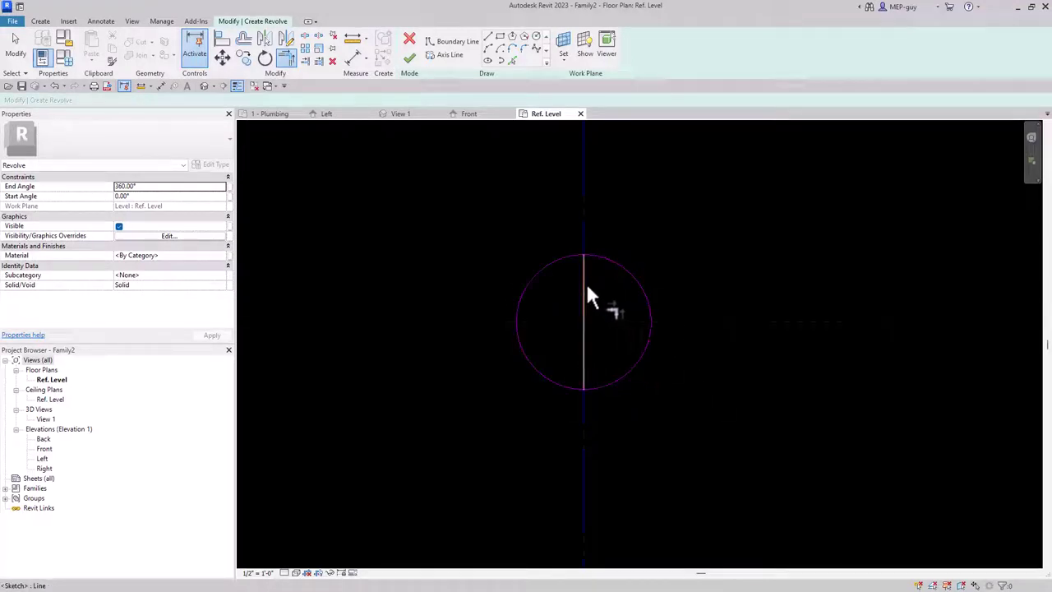
{"action": "left_click", "coordinate": [614, 262]}
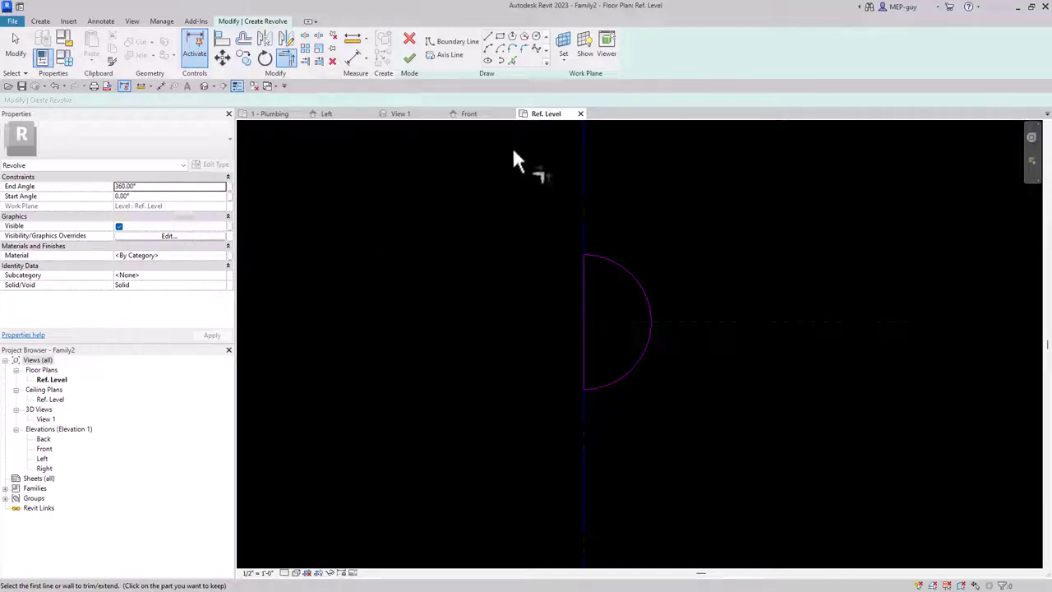
{"action": "left_click", "coordinate": [409, 58]}
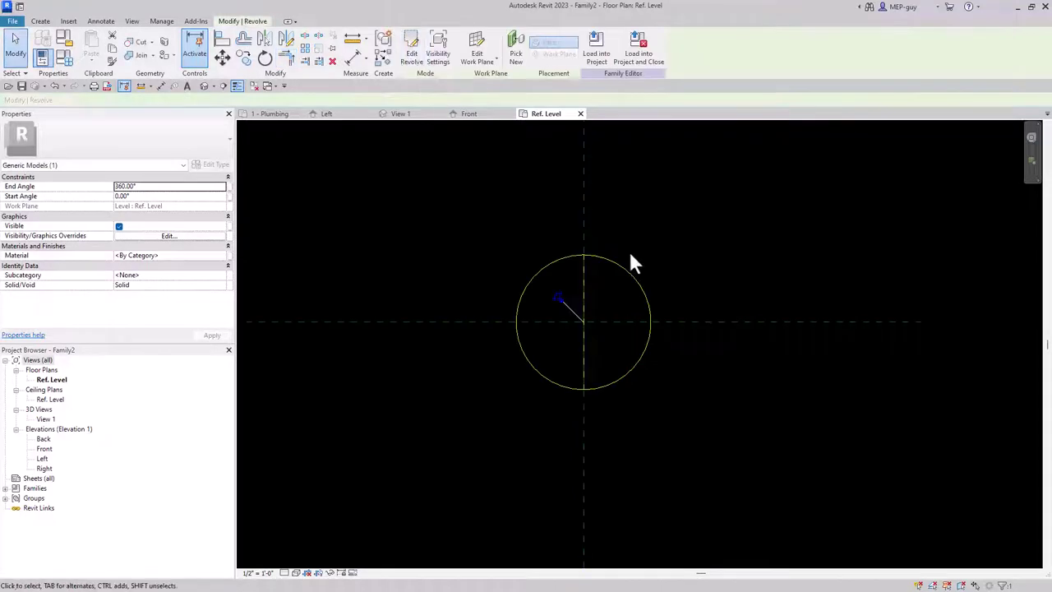
Step: Open the 3D view View 1 of the family and set its visual style to Shaded
{"action": "left_click", "coordinate": [738, 247]}
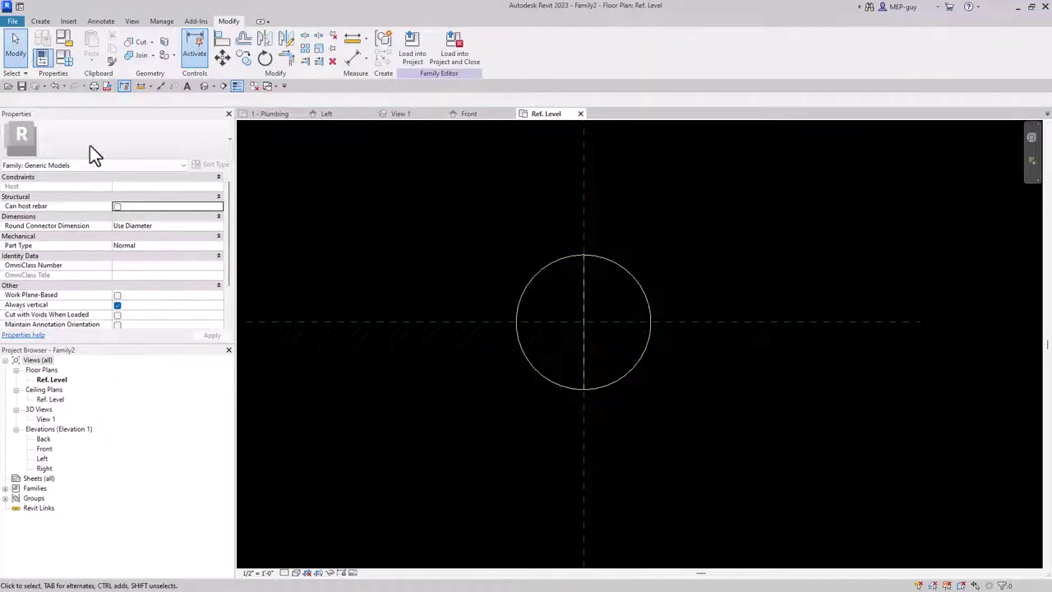
{"action": "double_click", "coordinate": [46, 419]}
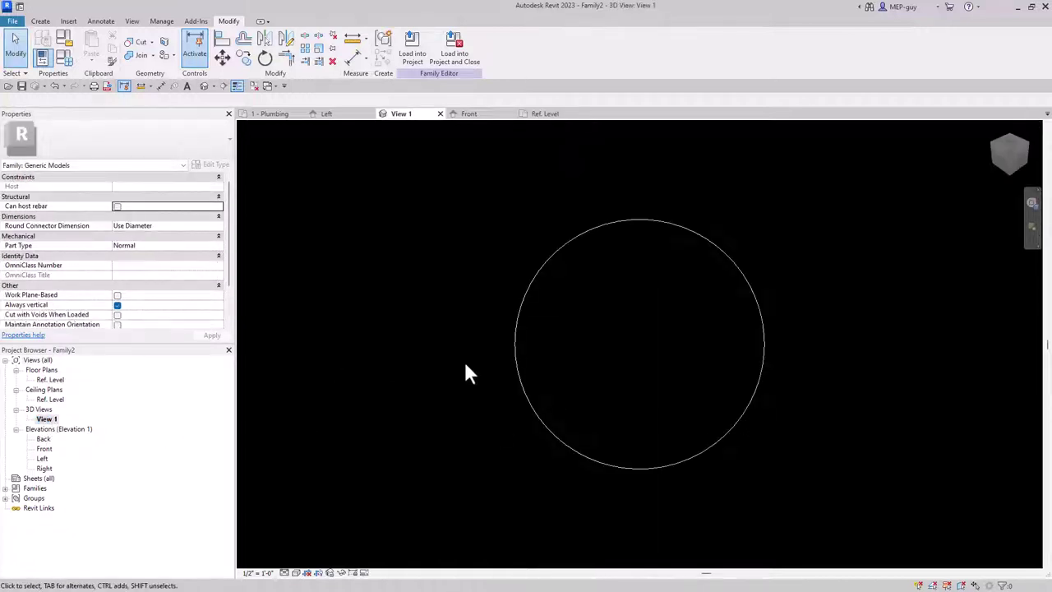
{"action": "left_click", "coordinate": [296, 572]}
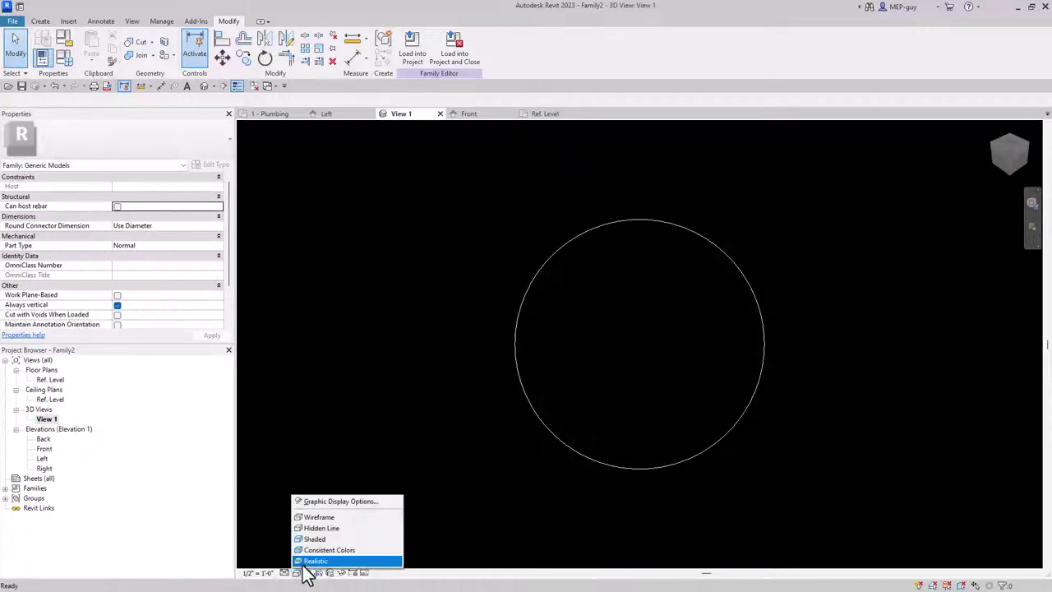
{"action": "left_click", "coordinate": [315, 539]}
{"action": "scroll", "coordinate": [459, 307], "scroll_direction": "down", "scroll_amount": 2}
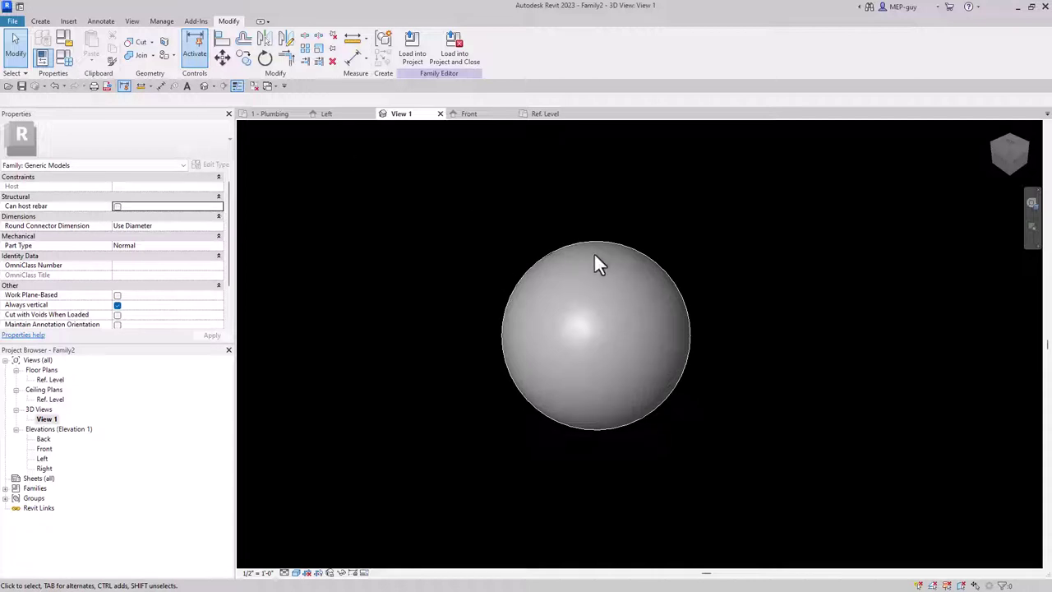
Step: Select the sphere in the Front elevation and reopen its revolve sketch in the Ref. Level floor plan
{"action": "left_click", "coordinate": [493, 116]}
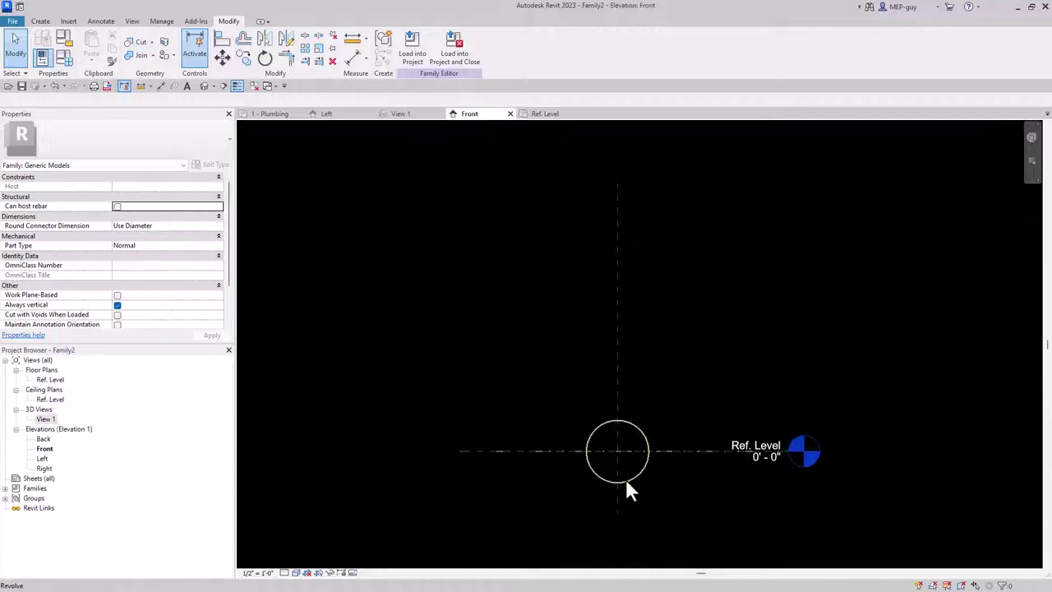
{"action": "left_click", "coordinate": [643, 404]}
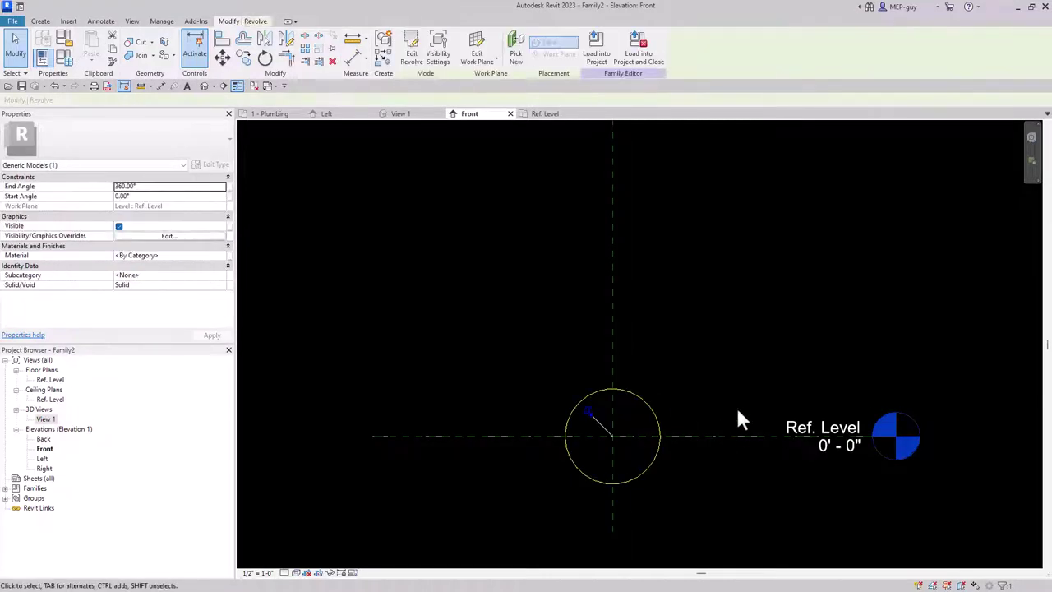
{"action": "left_click", "coordinate": [412, 51]}
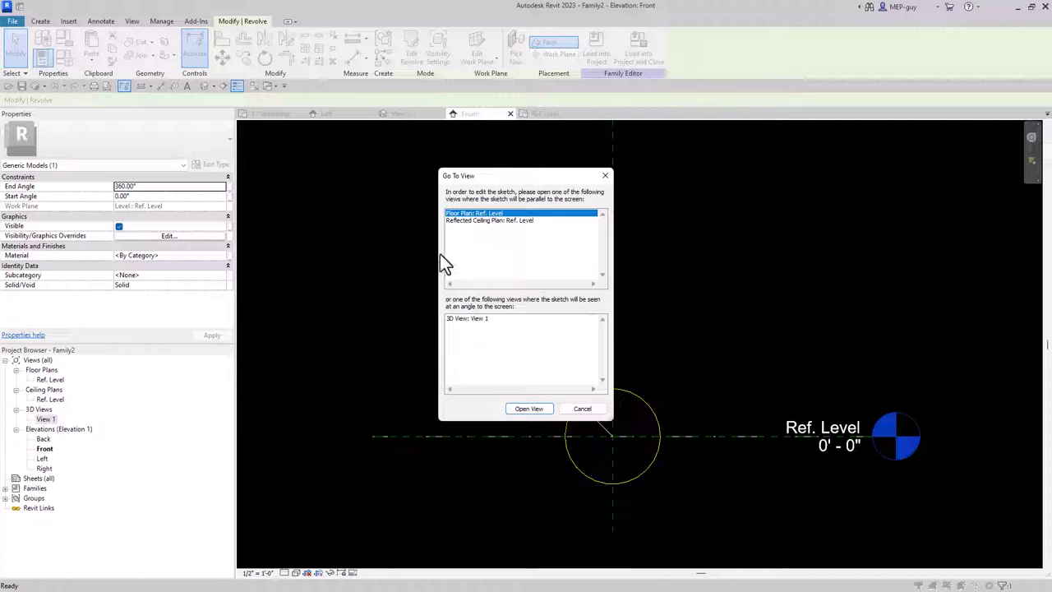
{"action": "left_click", "coordinate": [535, 410]}
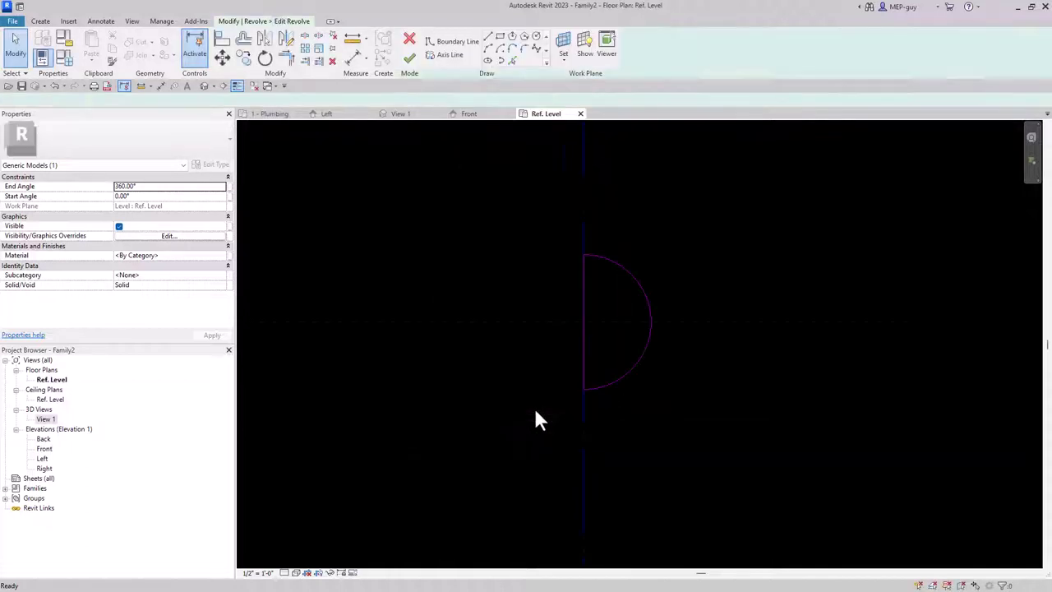
Step: Add a permanent radial dimension to the sphere's arc and label it with a new type family parameter named BALLOON DIAMETER
{"action": "left_click", "coordinate": [636, 284]}
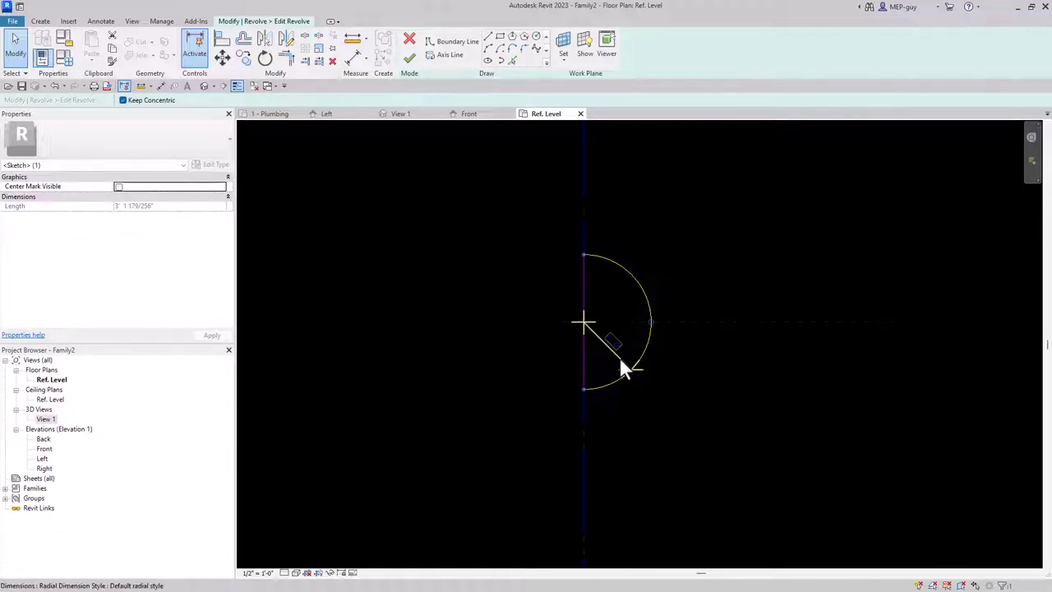
{"action": "left_click", "coordinate": [622, 362]}
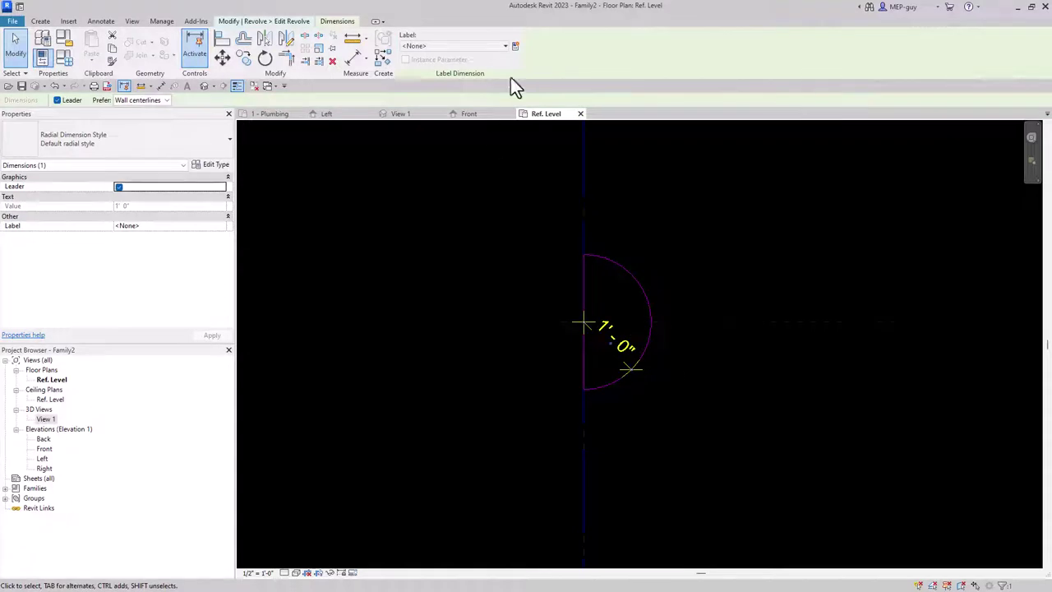
{"action": "left_click", "coordinate": [515, 46]}
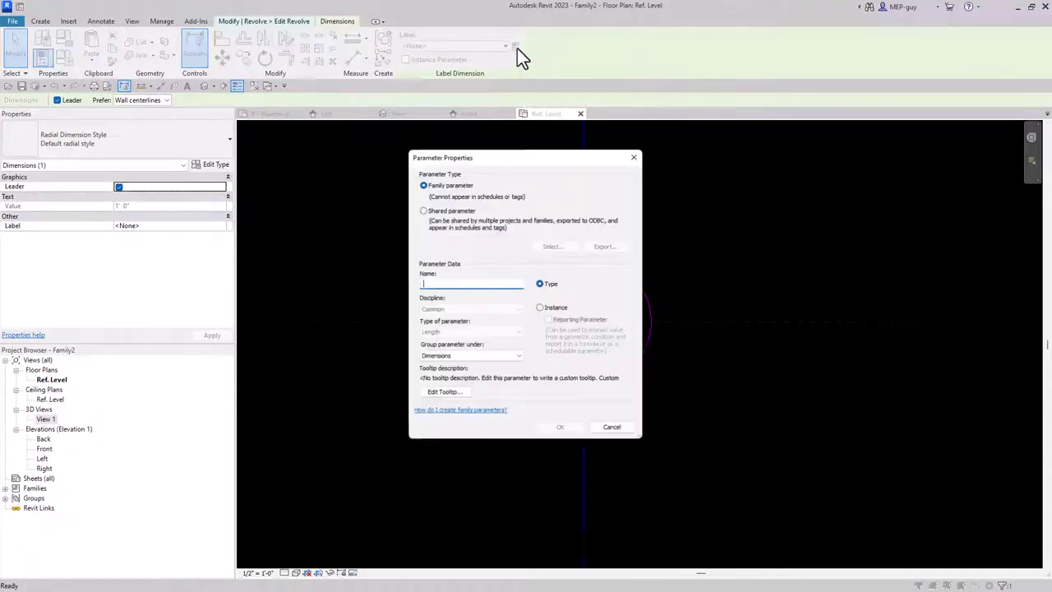
{"action": "type", "text": "BALLOON DIAMETER"}
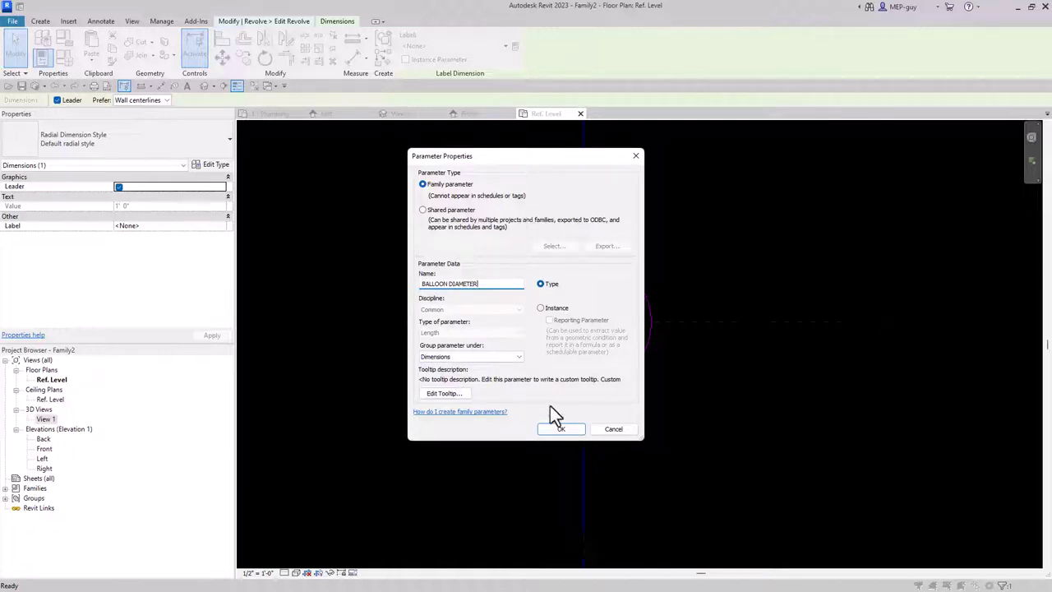
{"action": "left_click", "coordinate": [560, 429]}
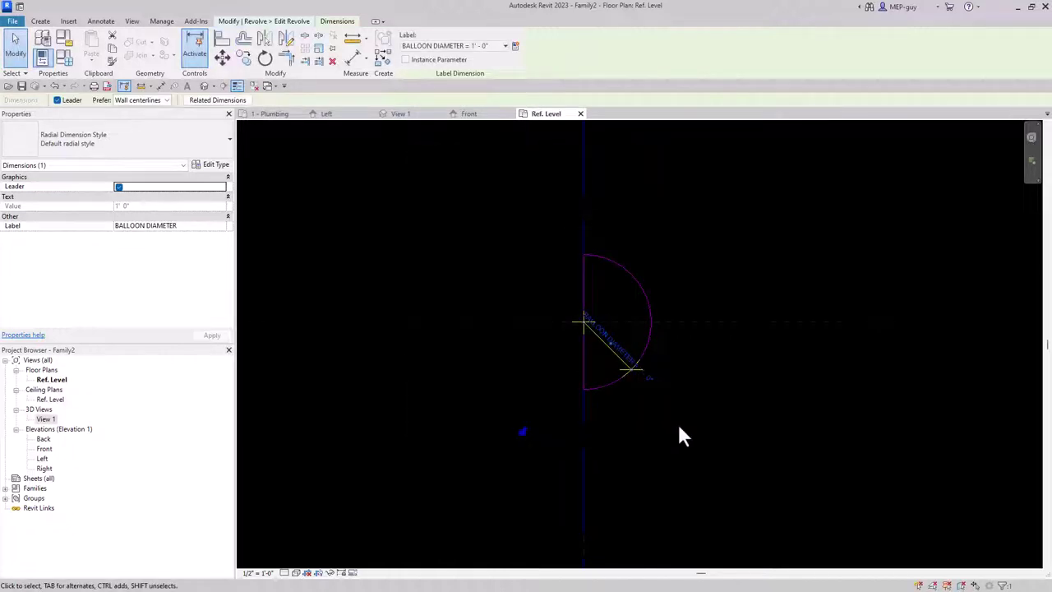
Step: Test the BALLOON DIAMETER dimension at 2' and undo the change
{"action": "left_click", "coordinate": [632, 361]}
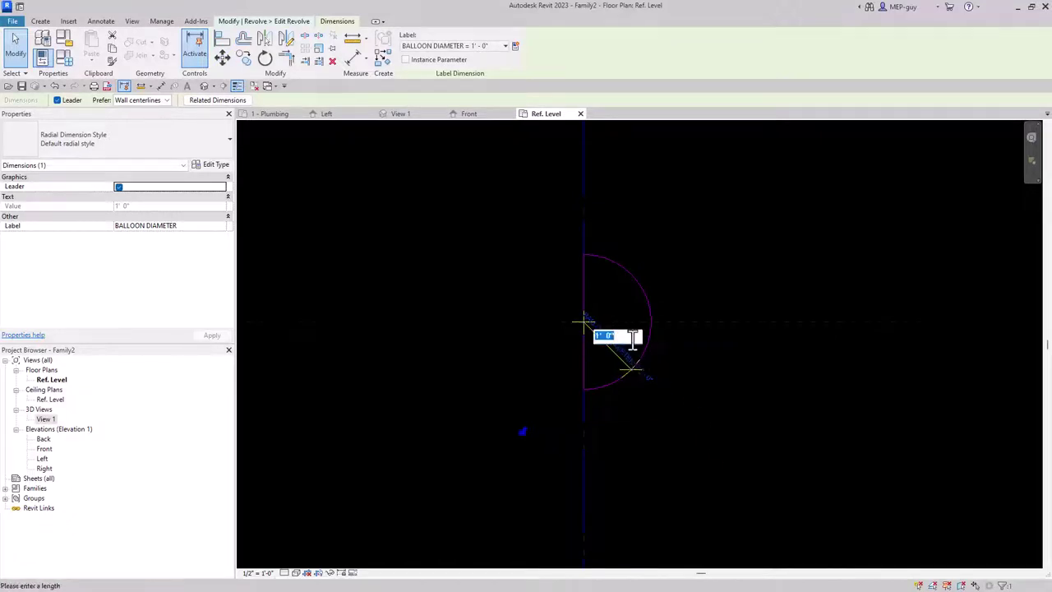
{"action": "type", "text": "2"}
{"action": "key", "text": "Return"}
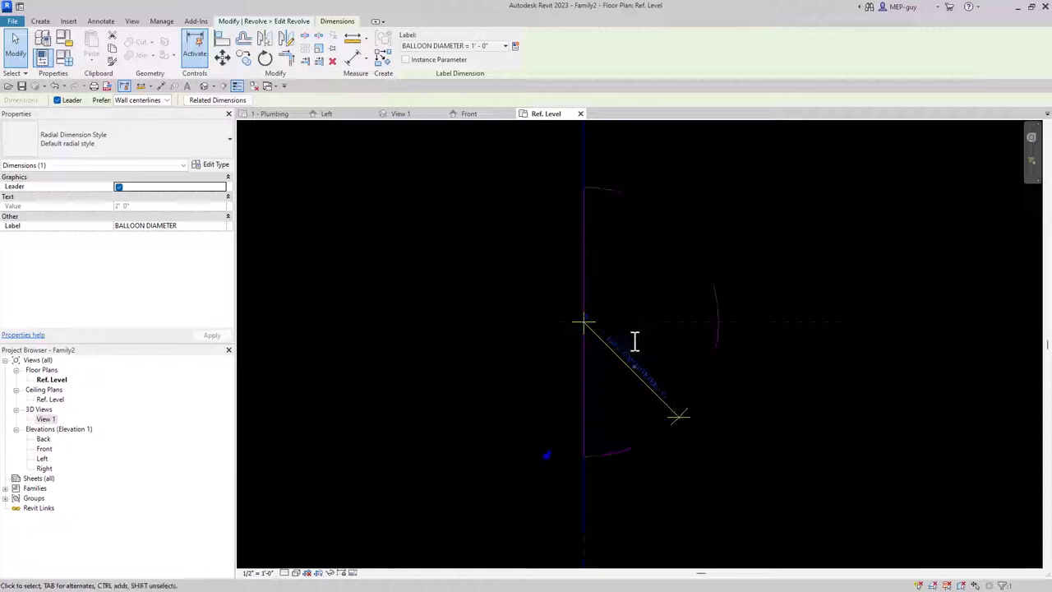
{"action": "key", "text": "Escape"}
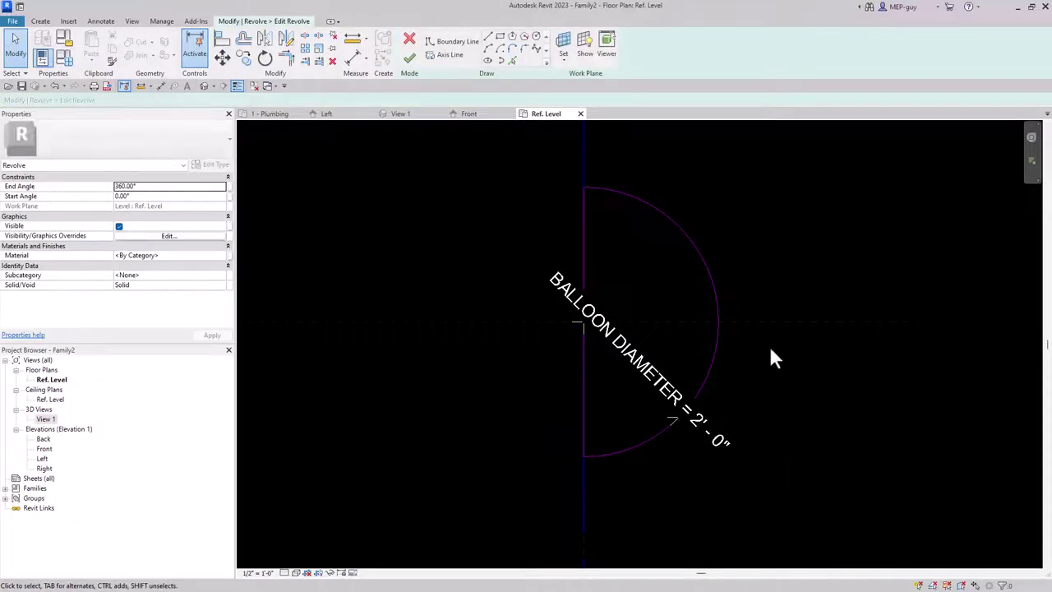
{"action": "key", "text": "ctrl+z"}
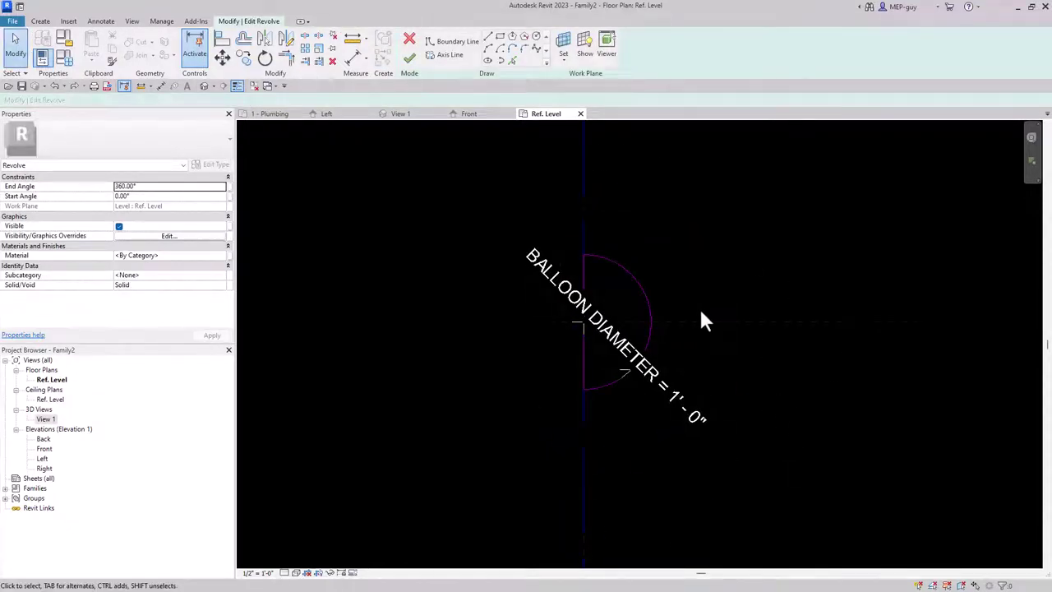
Step: Finish the revolve sketch and deselect the sphere
{"action": "left_click", "coordinate": [411, 59]}
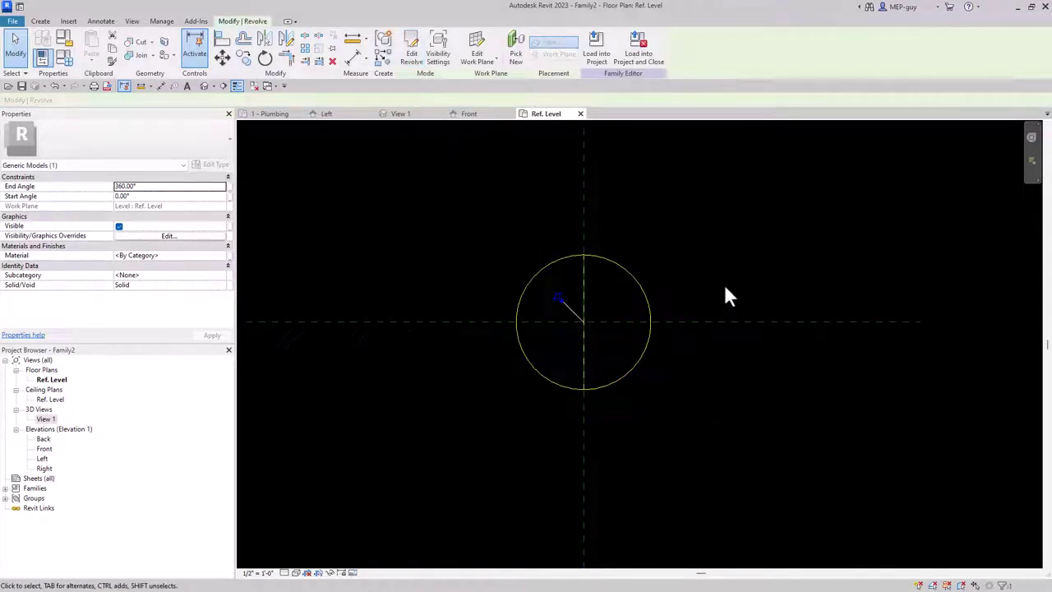
{"action": "left_click", "coordinate": [770, 237]}
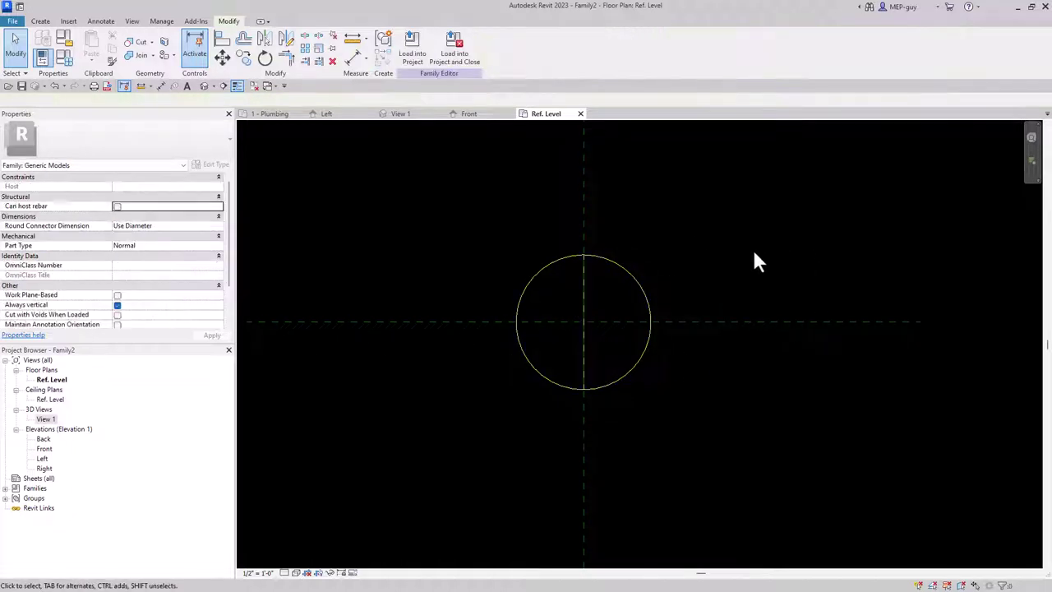
{"action": "scroll", "coordinate": [585, 245], "scroll_direction": "down", "scroll_amount": 3}
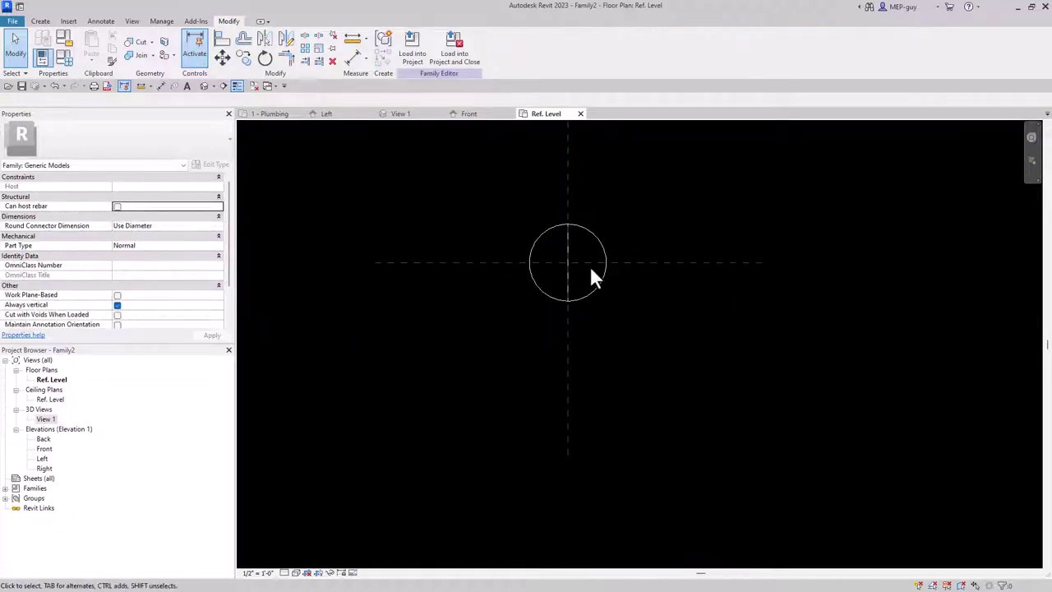
{"action": "left_click", "coordinate": [40, 21]}
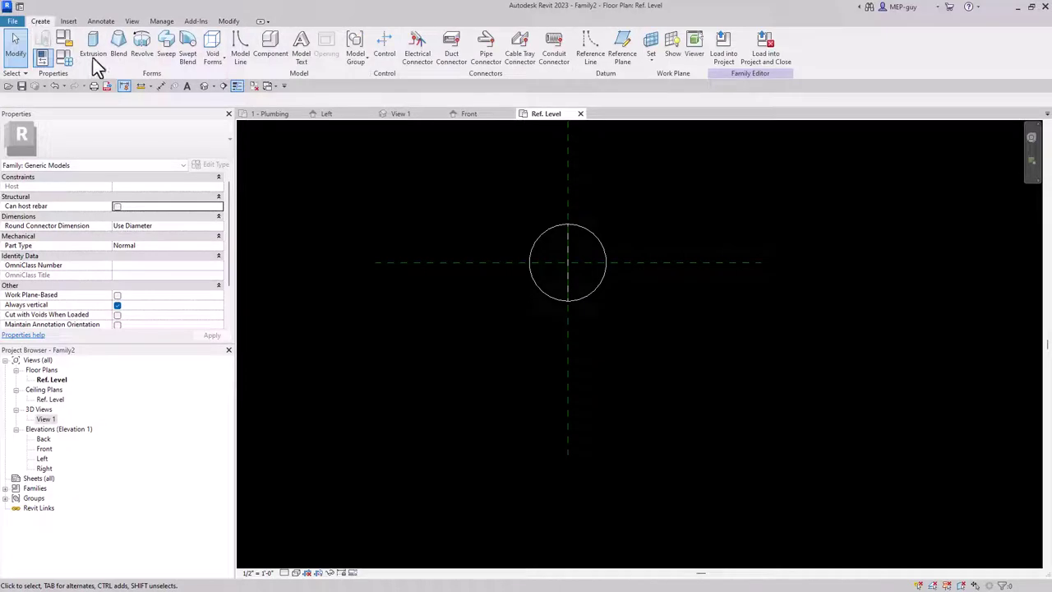
{"action": "left_click", "coordinate": [165, 44]}
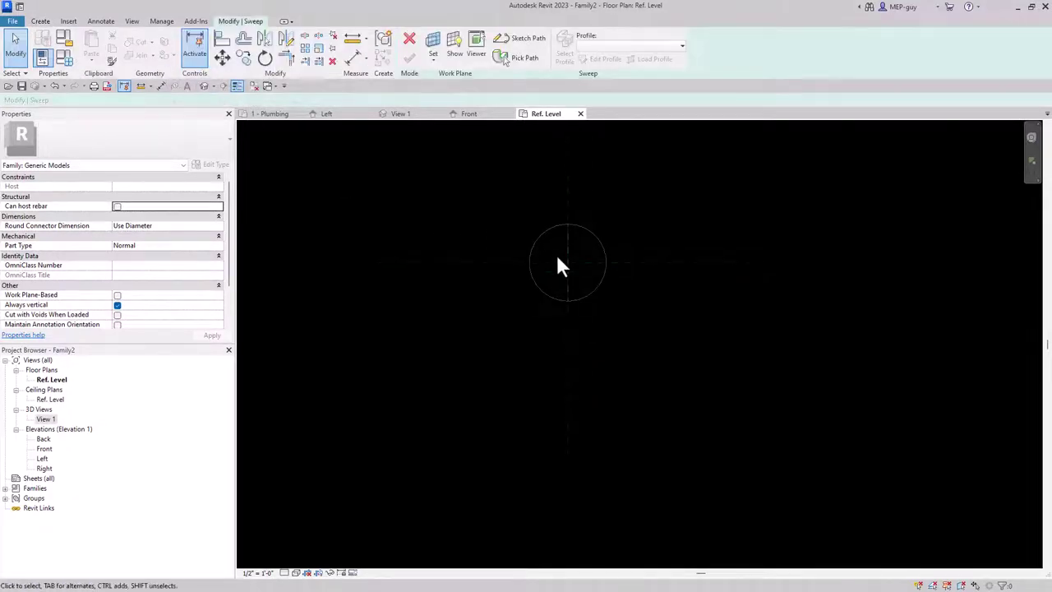
{"action": "left_click", "coordinate": [526, 41]}
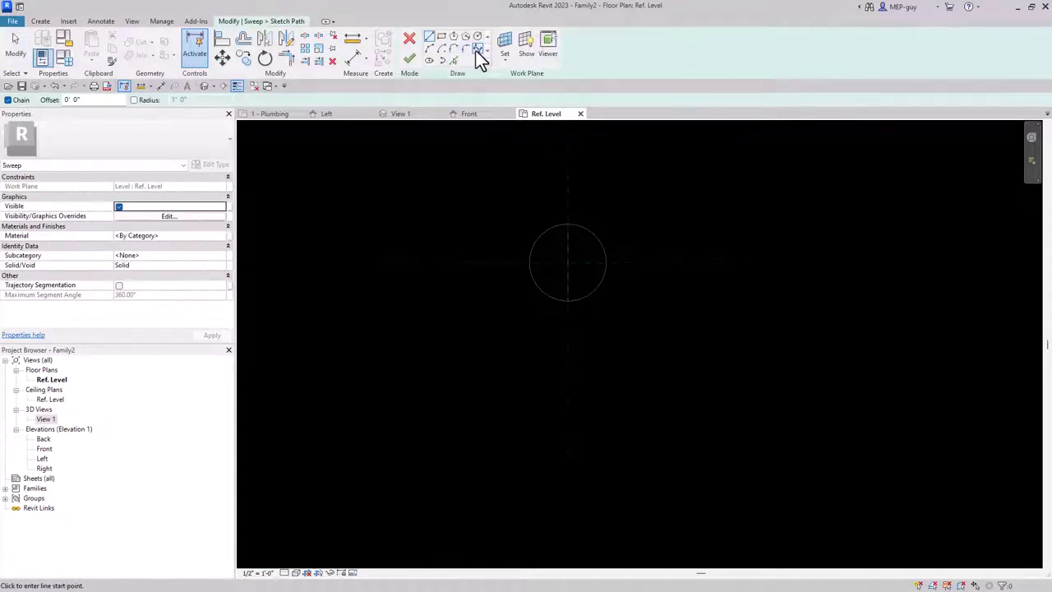
{"action": "left_click", "coordinate": [478, 48]}
{"action": "scroll", "coordinate": [567, 308], "scroll_direction": "up", "scroll_amount": 3}
{"action": "scroll", "coordinate": [567, 313], "scroll_direction": "up", "scroll_amount": 5}
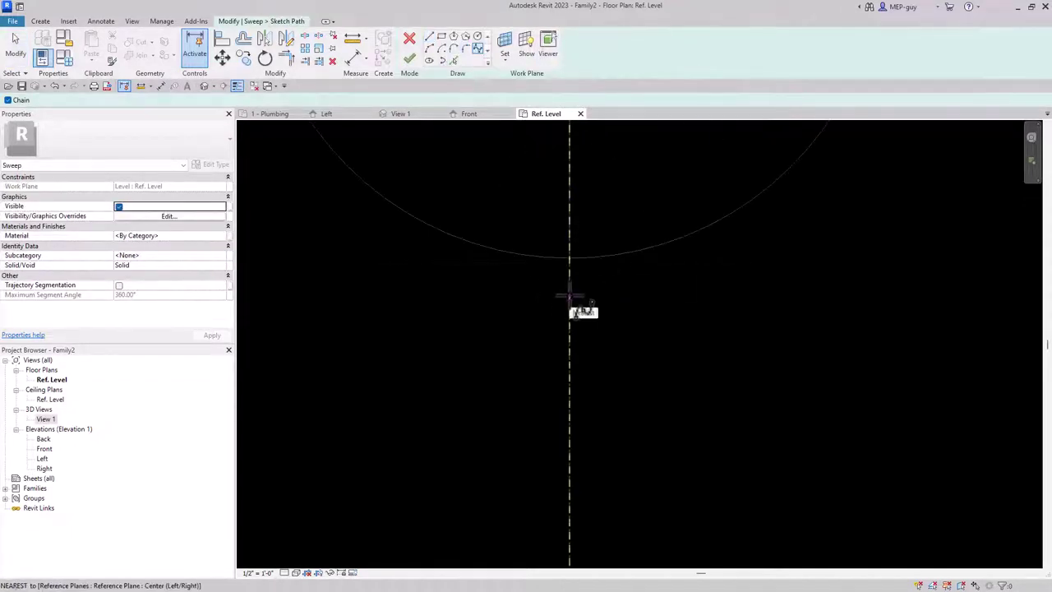
{"action": "left_click", "coordinate": [571, 247]}
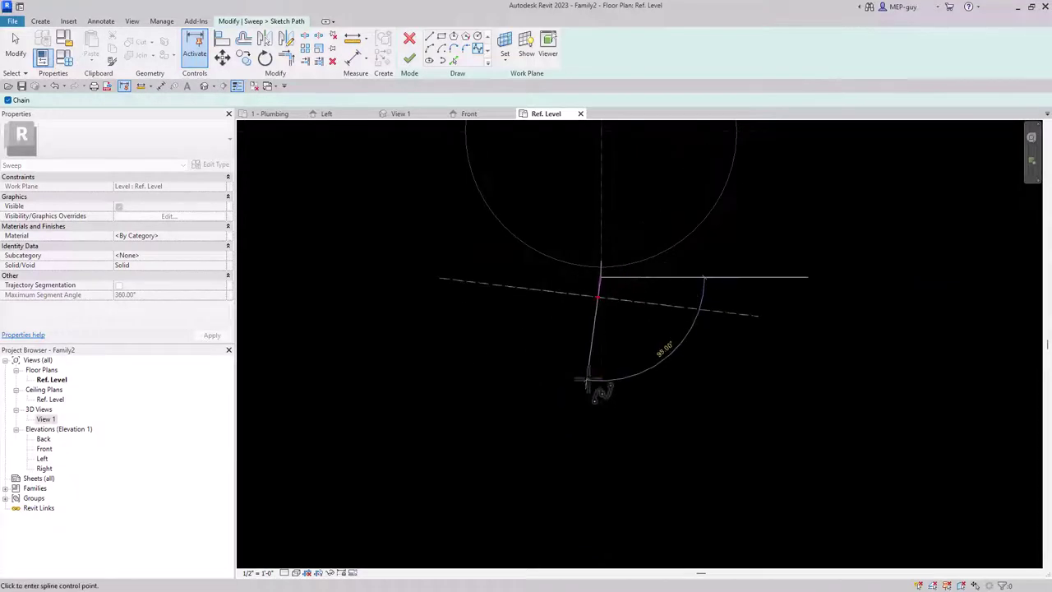
{"action": "left_click", "coordinate": [585, 425]}
{"action": "scroll", "coordinate": [590, 353], "scroll_direction": "down", "scroll_amount": 2}
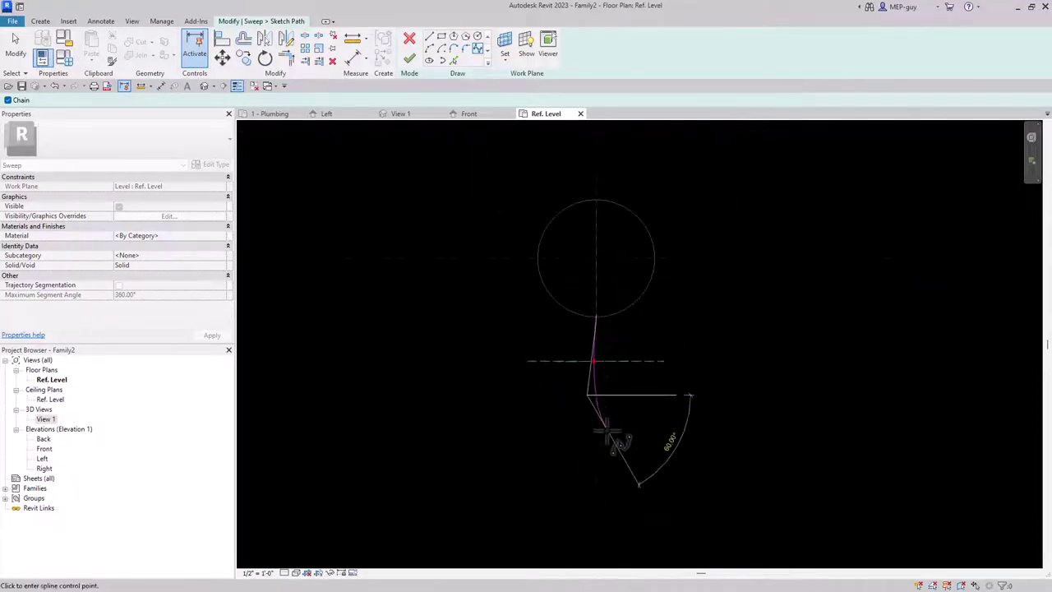
{"action": "left_click", "coordinate": [608, 437]}
{"action": "left_click", "coordinate": [580, 510]}
{"action": "scroll", "coordinate": [580, 501], "scroll_direction": "down", "scroll_amount": 2}
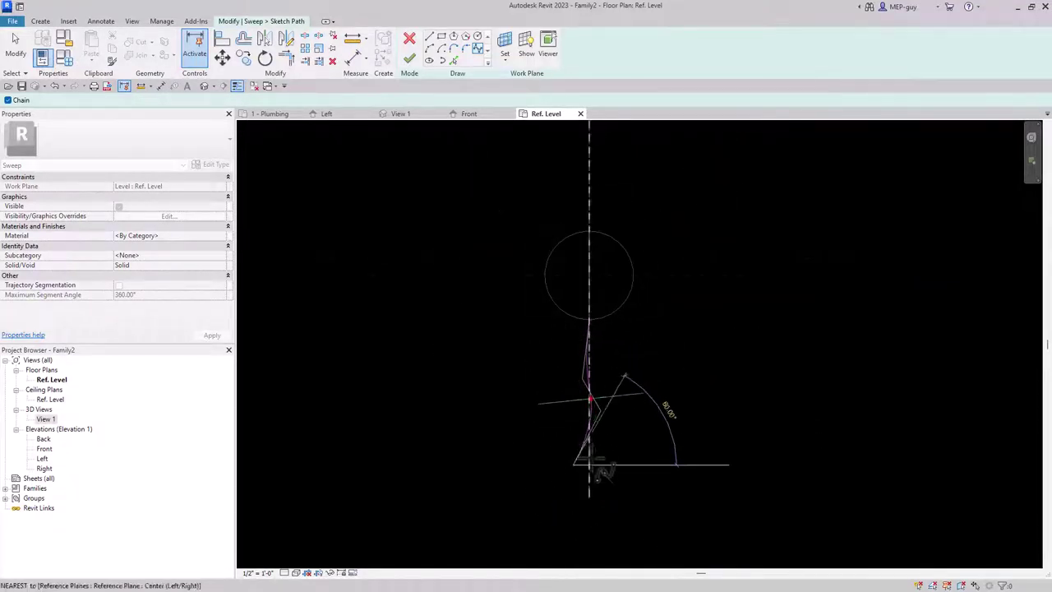
{"action": "scroll", "coordinate": [589, 493], "scroll_direction": "up", "scroll_amount": 3}
{"action": "left_click", "coordinate": [586, 503]}
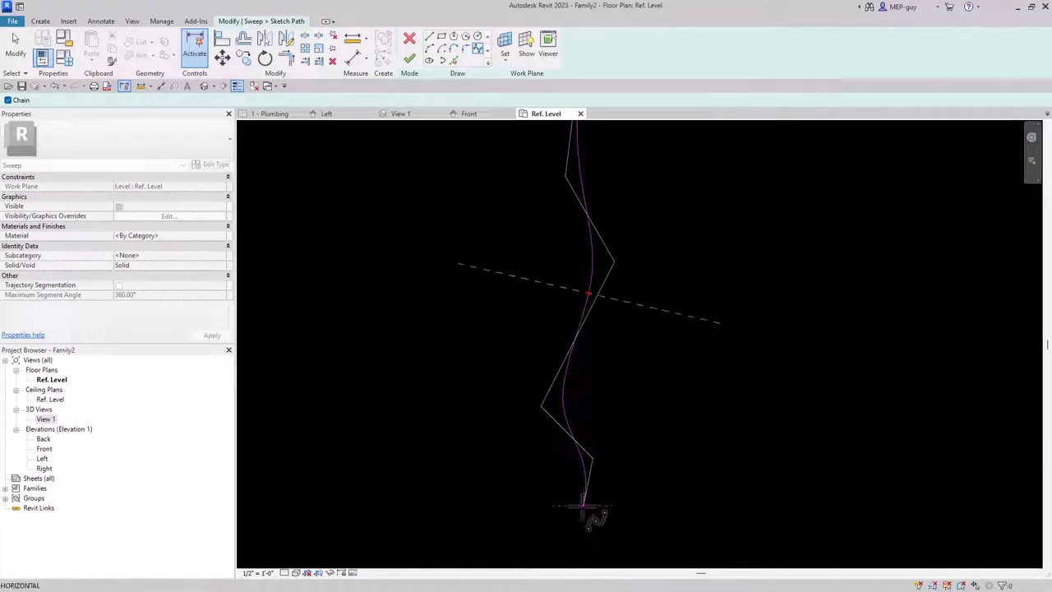
{"action": "scroll", "coordinate": [670, 487], "scroll_direction": "down", "scroll_amount": 2}
{"action": "key", "text": "Escape"}
{"action": "scroll", "coordinate": [545, 441], "scroll_direction": "down", "scroll_amount": 1}
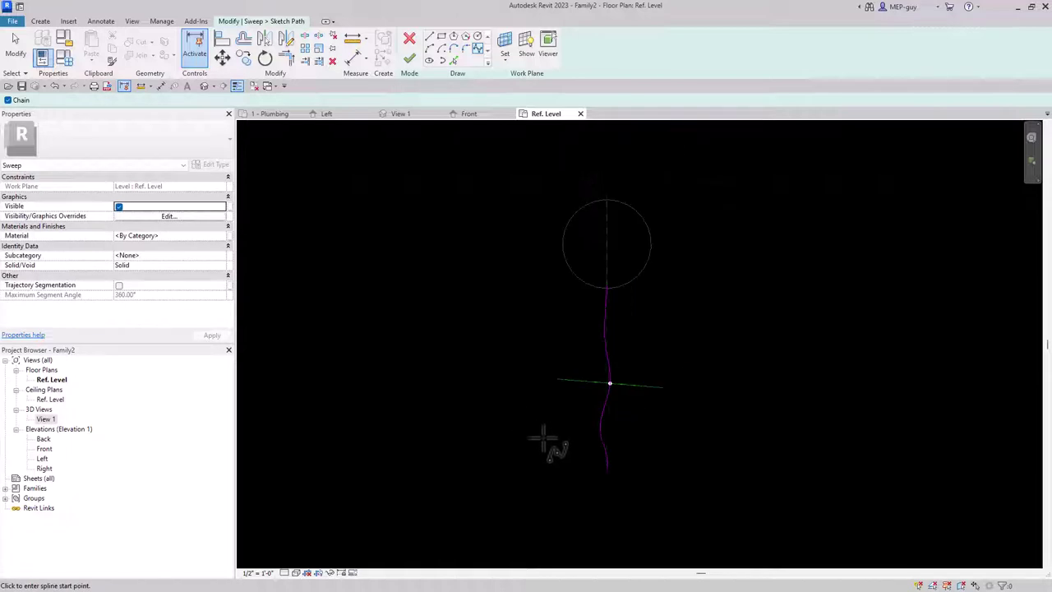
{"action": "left_click", "coordinate": [411, 54]}
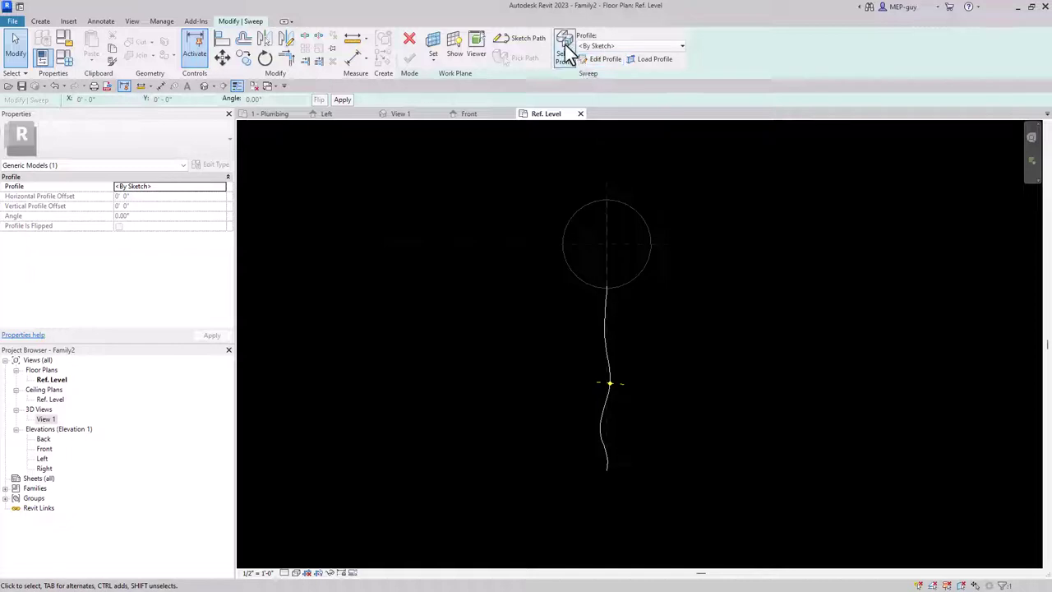
{"action": "left_click", "coordinate": [604, 60]}
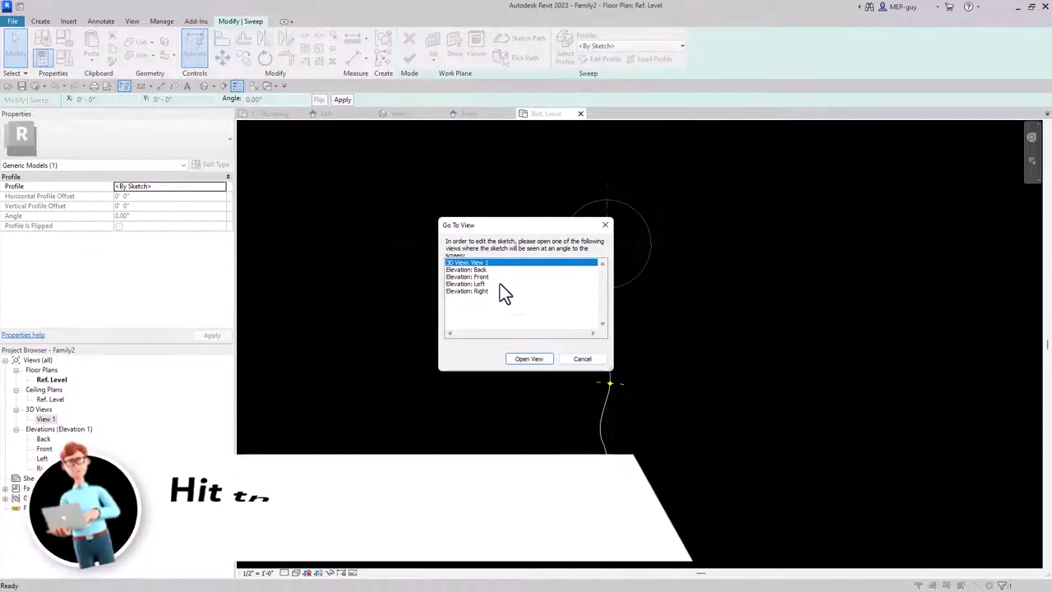
{"action": "left_click_drag", "start_coordinate": [536, 228], "coordinate": [452, 218]}
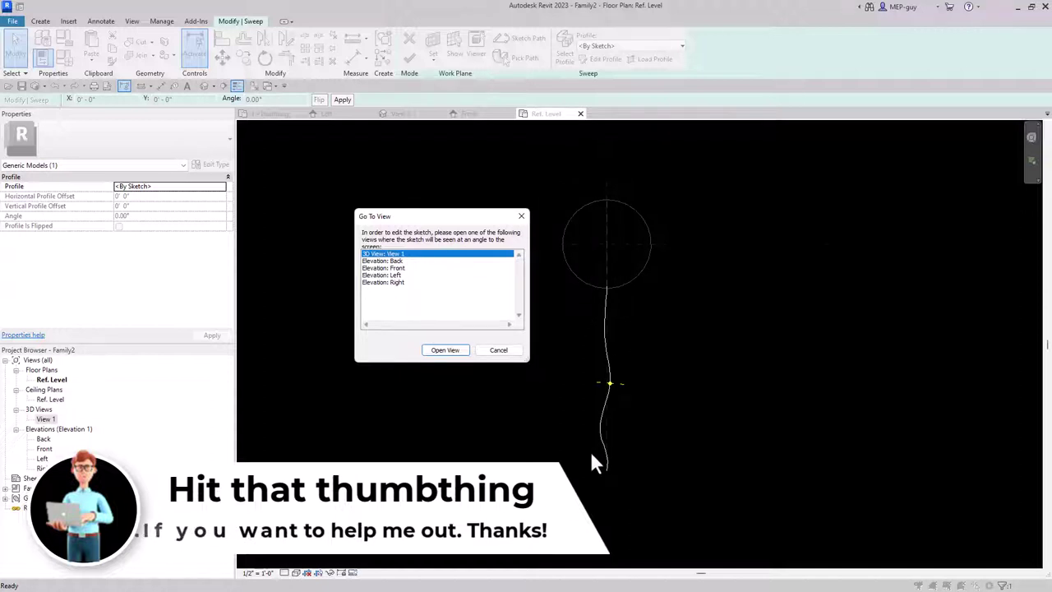
{"action": "left_click", "coordinate": [499, 350]}
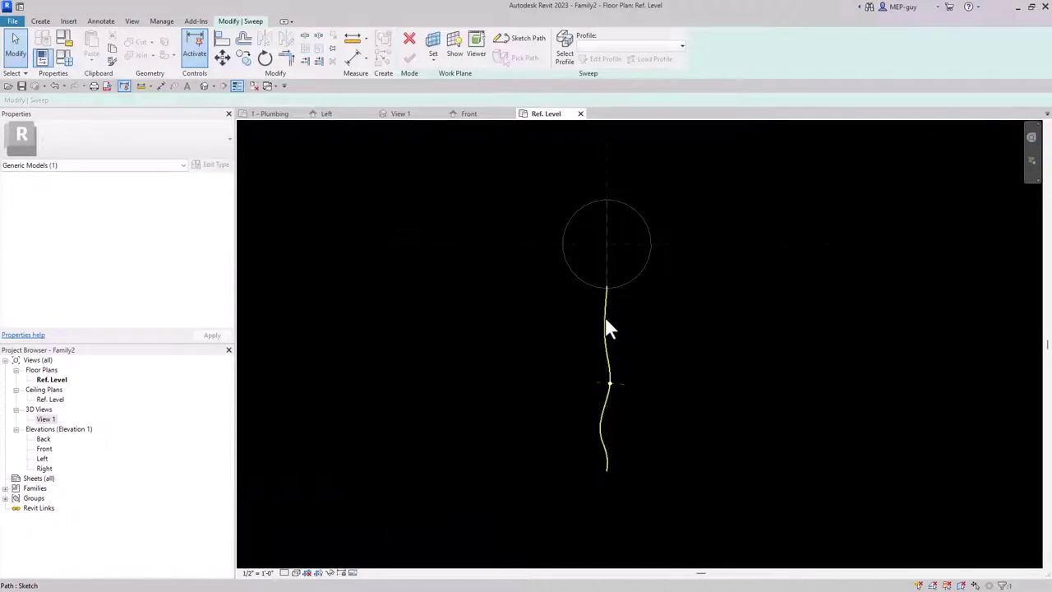
{"action": "key", "text": "Escape"}
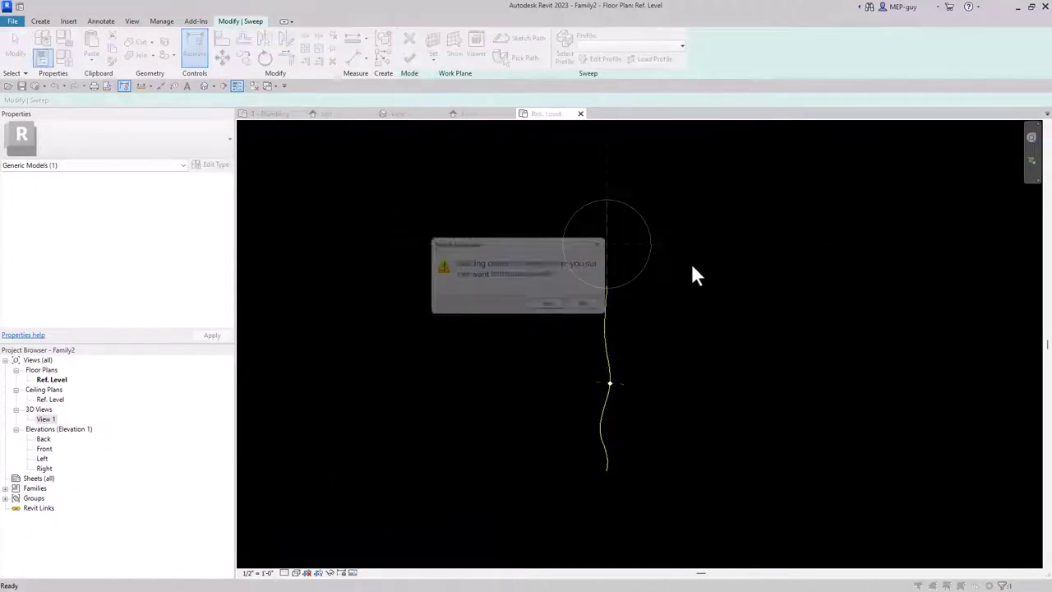
{"action": "left_click", "coordinate": [552, 308]}
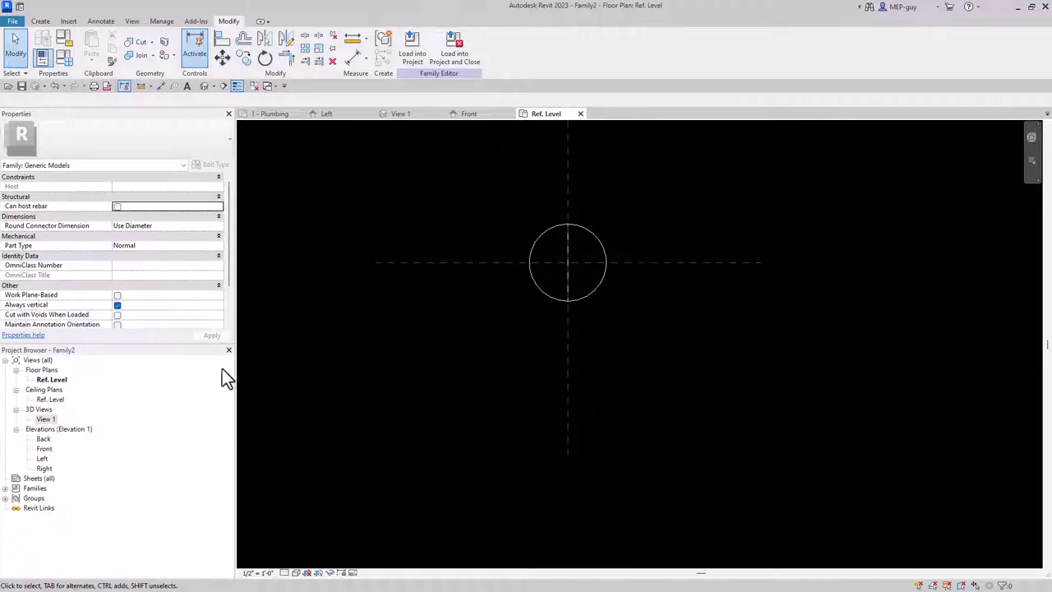
Step: Open the Front elevation and start sketching the path of a new sweep for the balloon string
{"action": "double_click", "coordinate": [44, 448]}
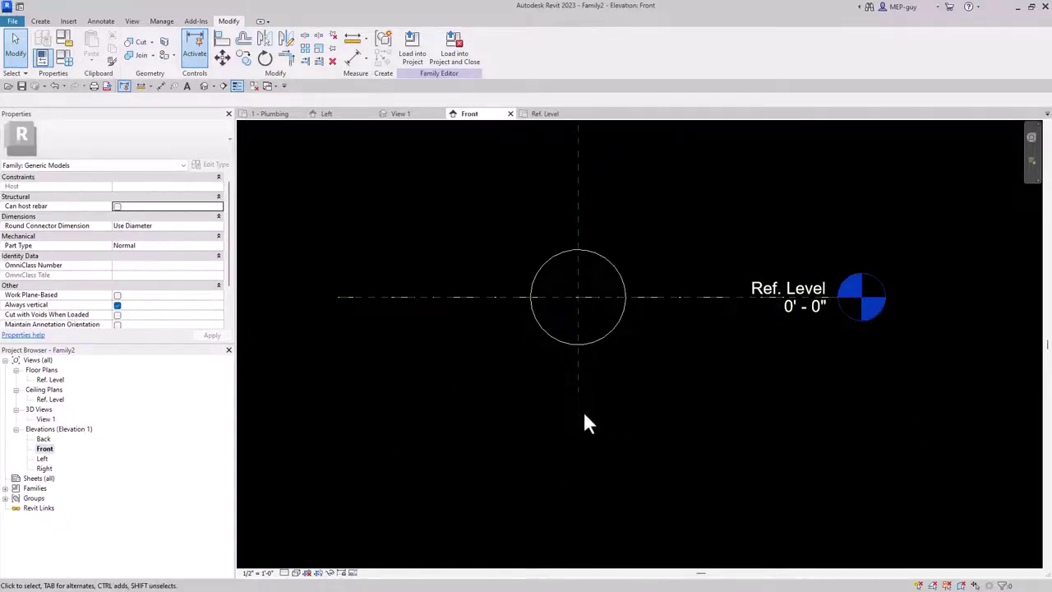
{"action": "left_click", "coordinate": [42, 22]}
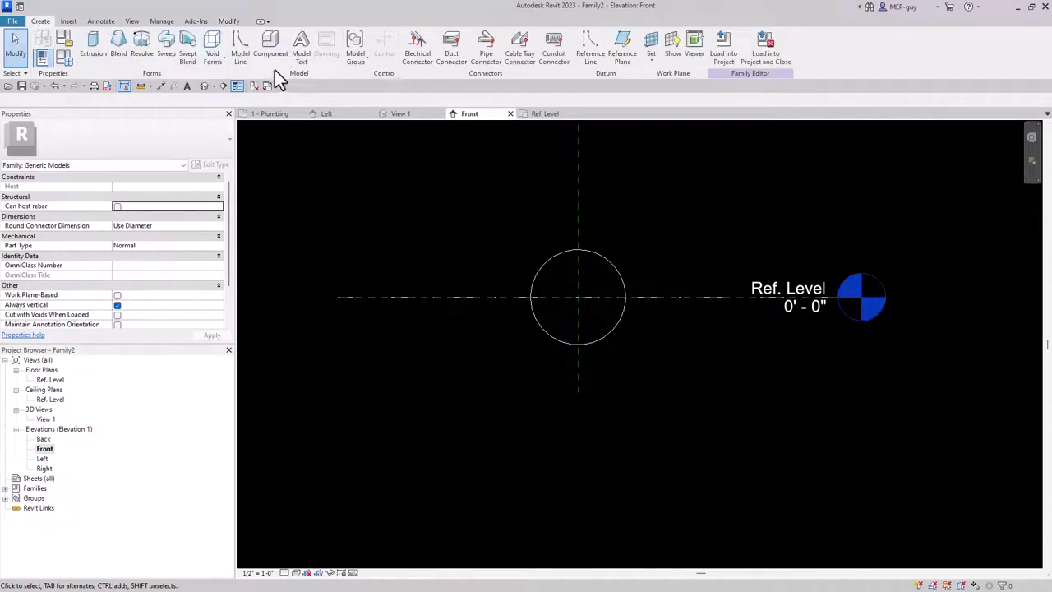
{"action": "left_click", "coordinate": [172, 54]}
{"action": "left_click", "coordinate": [526, 39]}
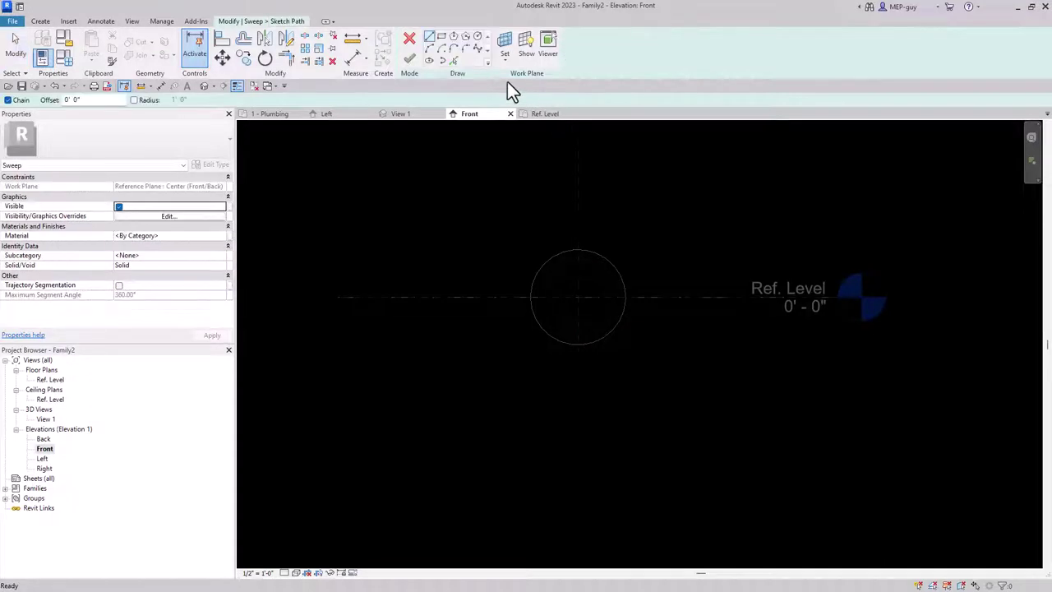
Step: Draw a wavy spline path about 4' 7" long from the sphere's lowest point down along the center reference plane
{"action": "left_click", "coordinate": [477, 48]}
{"action": "scroll", "coordinate": [579, 354], "scroll_direction": "up", "scroll_amount": 4}
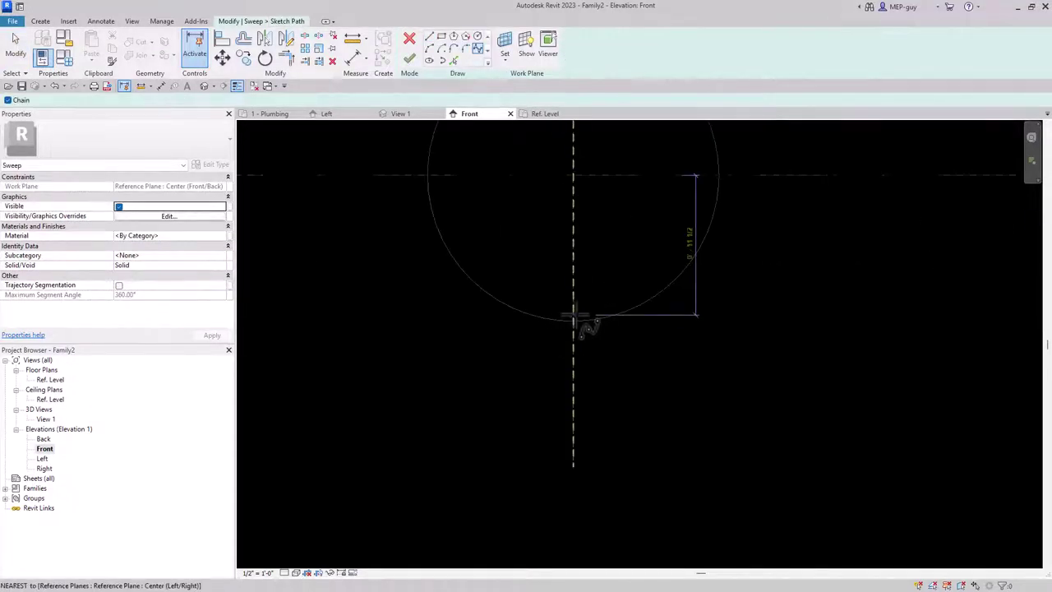
{"action": "left_click", "coordinate": [567, 375]}
{"action": "scroll", "coordinate": [567, 378], "scroll_direction": "down", "scroll_amount": 4}
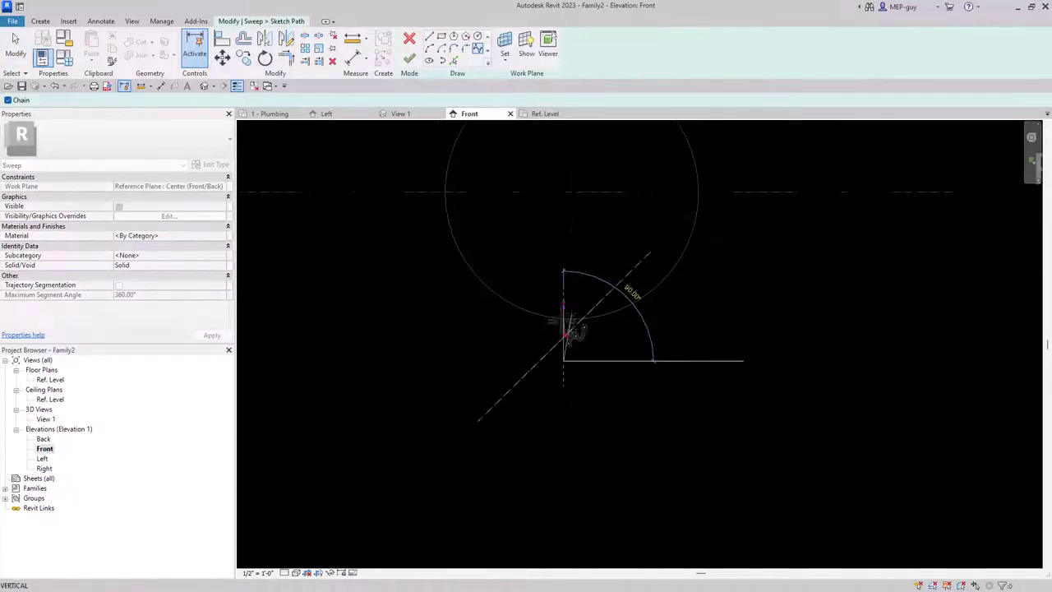
{"action": "left_click", "coordinate": [562, 435]}
{"action": "left_click", "coordinate": [550, 483]}
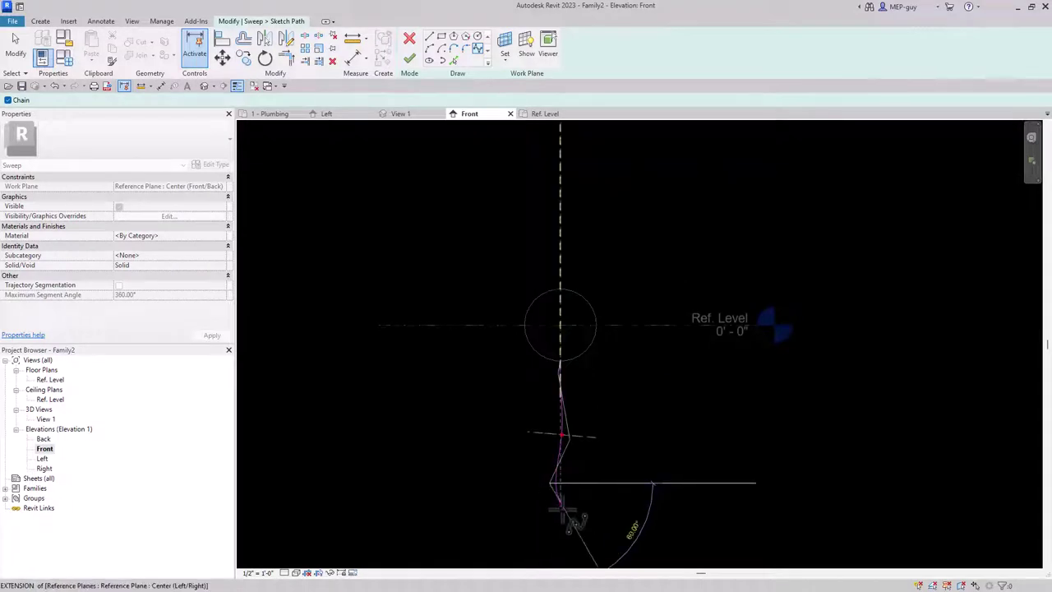
{"action": "scroll", "coordinate": [562, 505], "scroll_direction": "up", "scroll_amount": 4}
{"action": "left_click", "coordinate": [562, 503]}
{"action": "key", "text": "Escape"}
{"action": "key", "text": "Escape"}
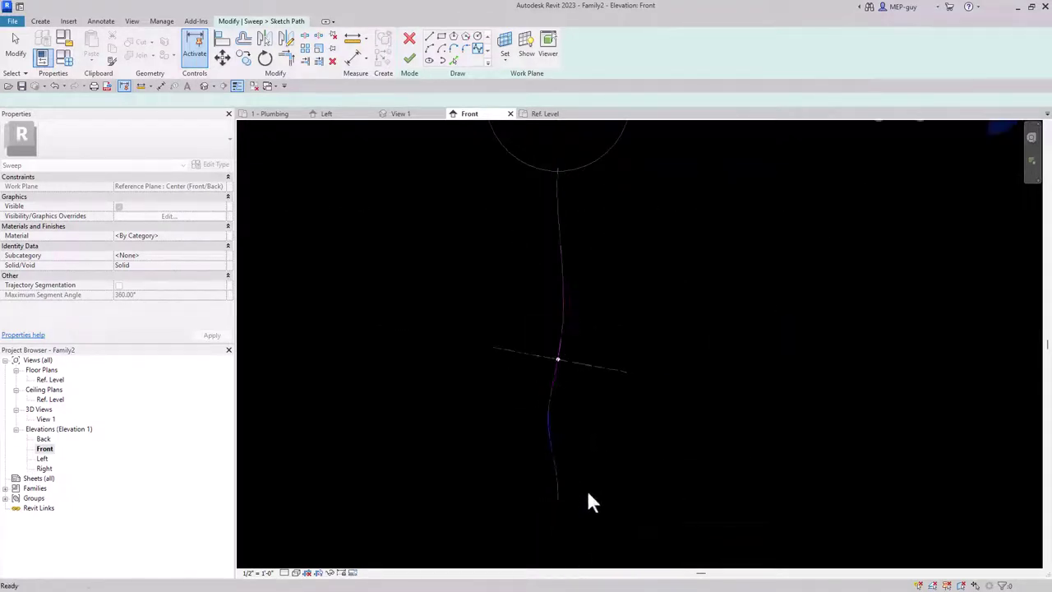
Step: Reshape the string's spline path by moving its upper and middle control points, and finish the path sketch
{"action": "scroll", "coordinate": [587, 500], "scroll_direction": "down", "scroll_amount": 3}
{"action": "left_click", "coordinate": [583, 366]}
{"action": "scroll", "coordinate": [596, 379], "scroll_direction": "up", "scroll_amount": 3}
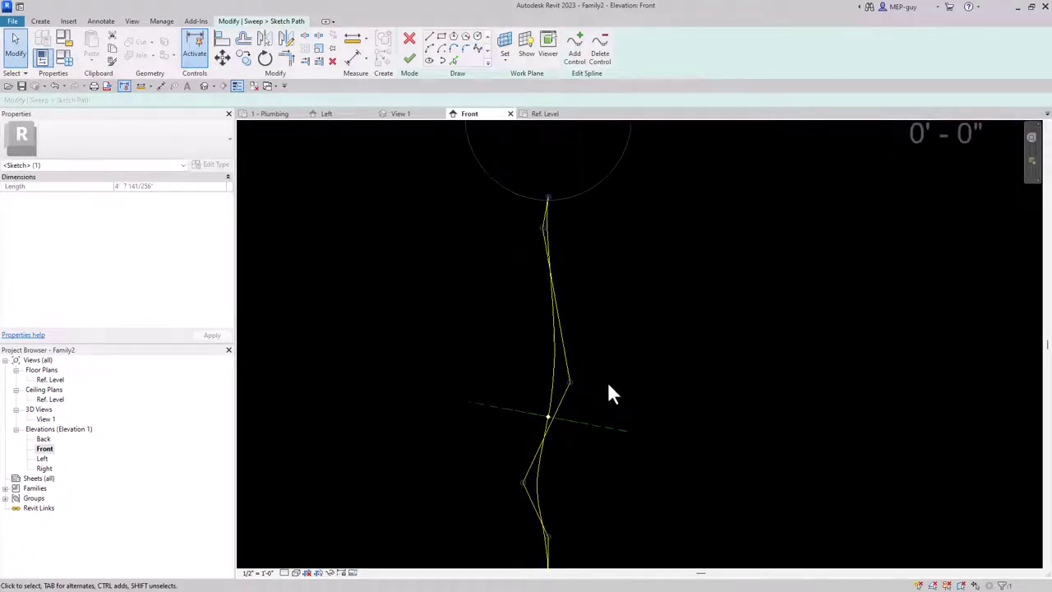
{"action": "left_click_drag", "start_coordinate": [575, 386], "coordinate": [584, 366]}
{"action": "left_click_drag", "start_coordinate": [545, 228], "coordinate": [540, 294]}
{"action": "left_click", "coordinate": [599, 299]}
{"action": "scroll", "coordinate": [574, 271], "scroll_direction": "down", "scroll_amount": 2}
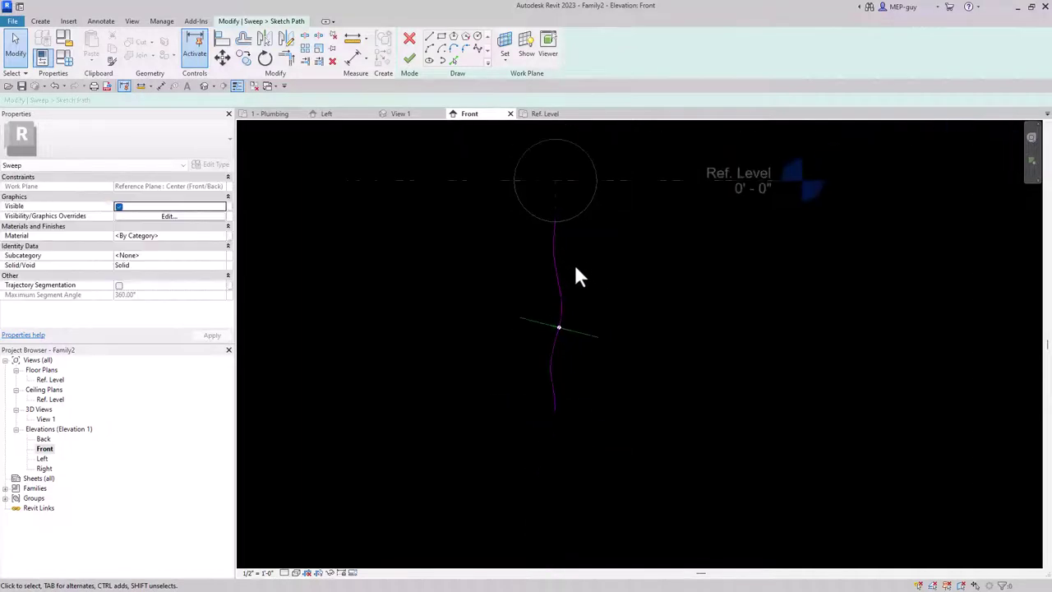
{"action": "scroll", "coordinate": [576, 384], "scroll_direction": "up", "scroll_amount": 2}
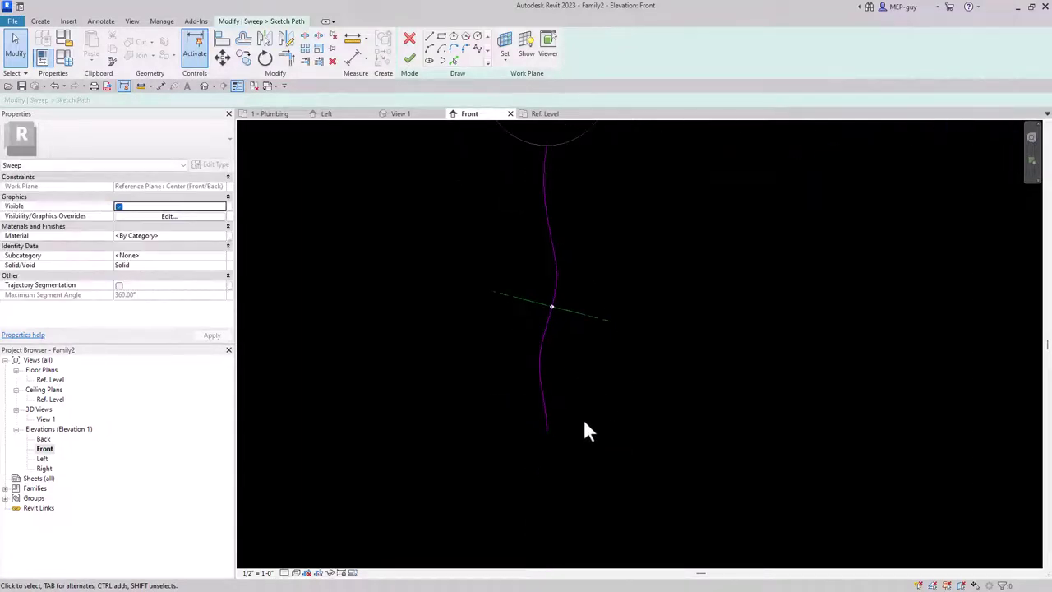
{"action": "left_click", "coordinate": [413, 62]}
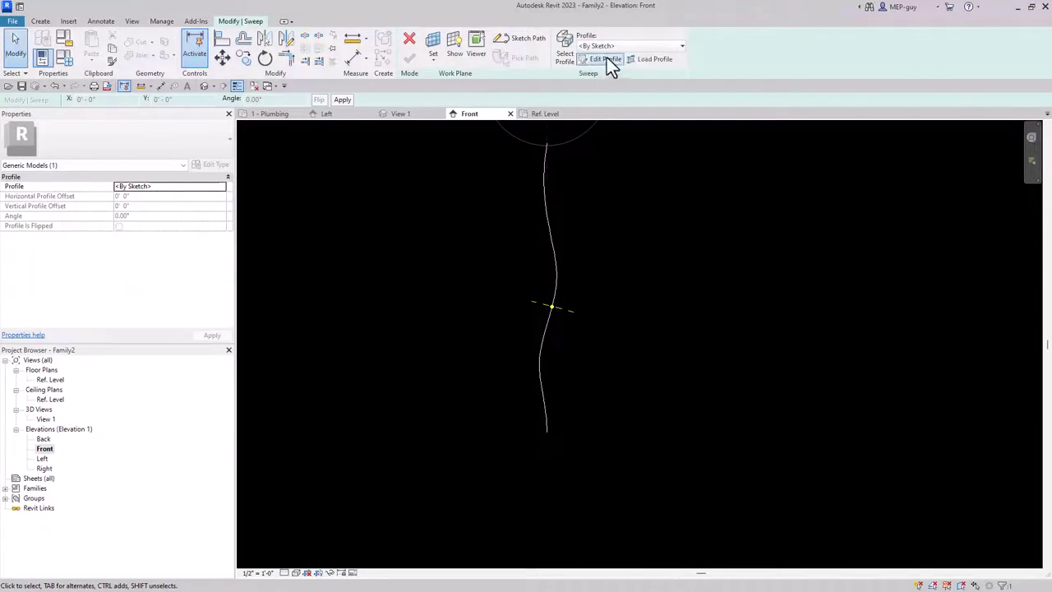
Step: Sketch a tiny circular sweep profile centered on the path's profile plane in the Ref. Level floor plan and finish the profile
{"action": "left_click", "coordinate": [606, 59]}
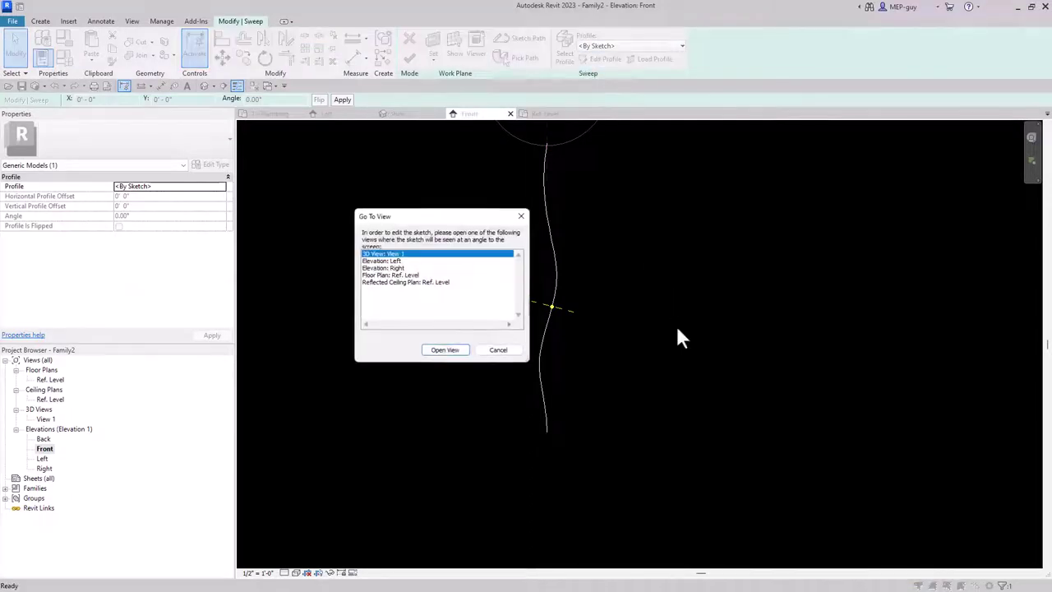
{"action": "left_click", "coordinate": [408, 275]}
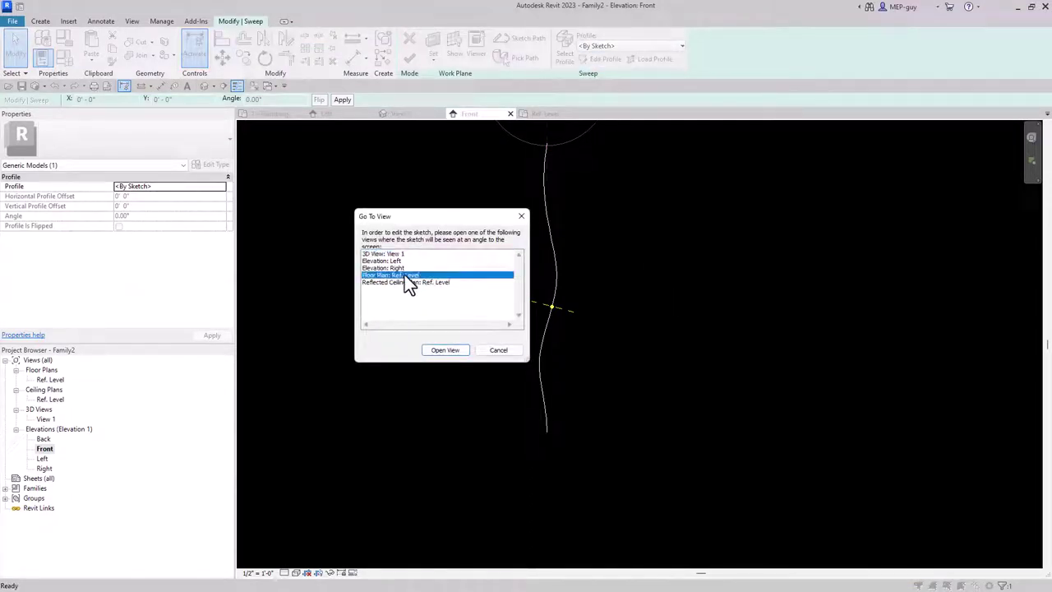
{"action": "left_click", "coordinate": [448, 351]}
{"action": "scroll", "coordinate": [571, 263], "scroll_direction": "up", "scroll_amount": 5}
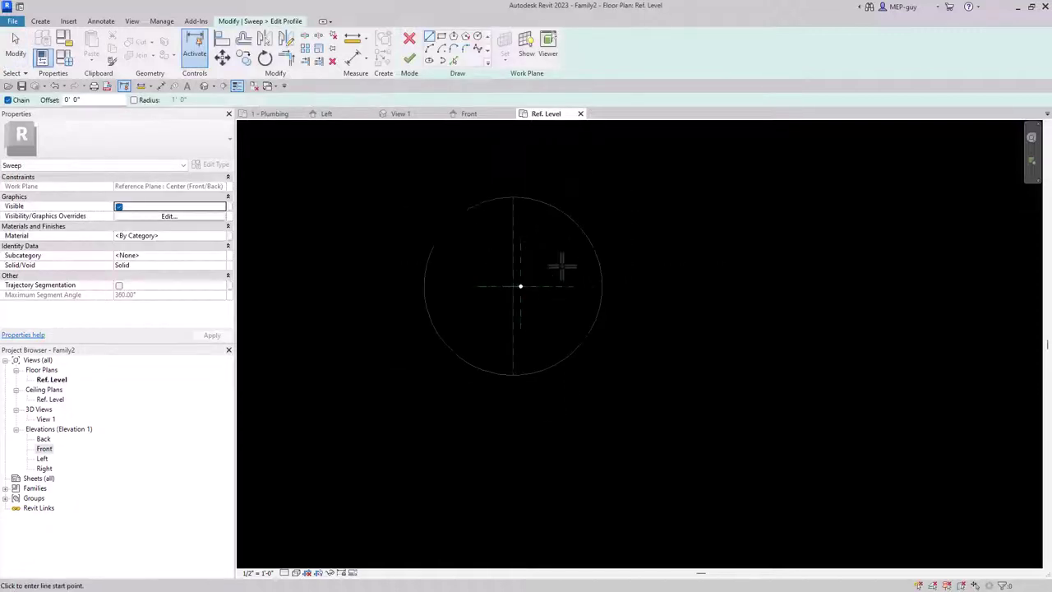
{"action": "scroll", "coordinate": [498, 307], "scroll_direction": "up", "scroll_amount": 3}
{"action": "left_click", "coordinate": [476, 37]}
{"action": "left_click", "coordinate": [493, 235]}
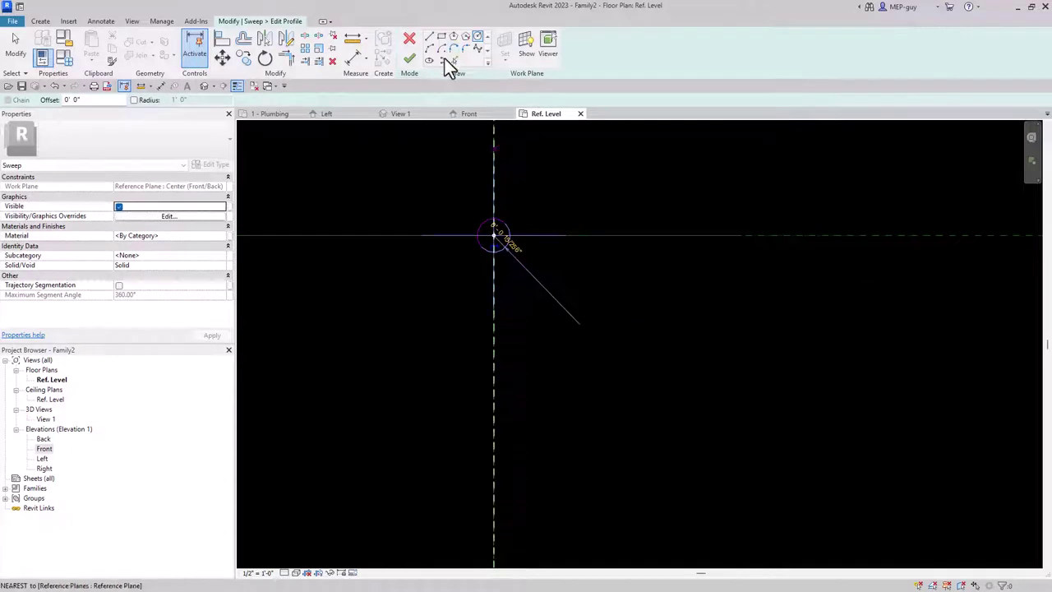
{"action": "left_click", "coordinate": [409, 60]}
Step: Finish the string sweep and view the balloon in the 3D view View 1
{"action": "scroll", "coordinate": [592, 247], "scroll_direction": "down", "scroll_amount": 5}
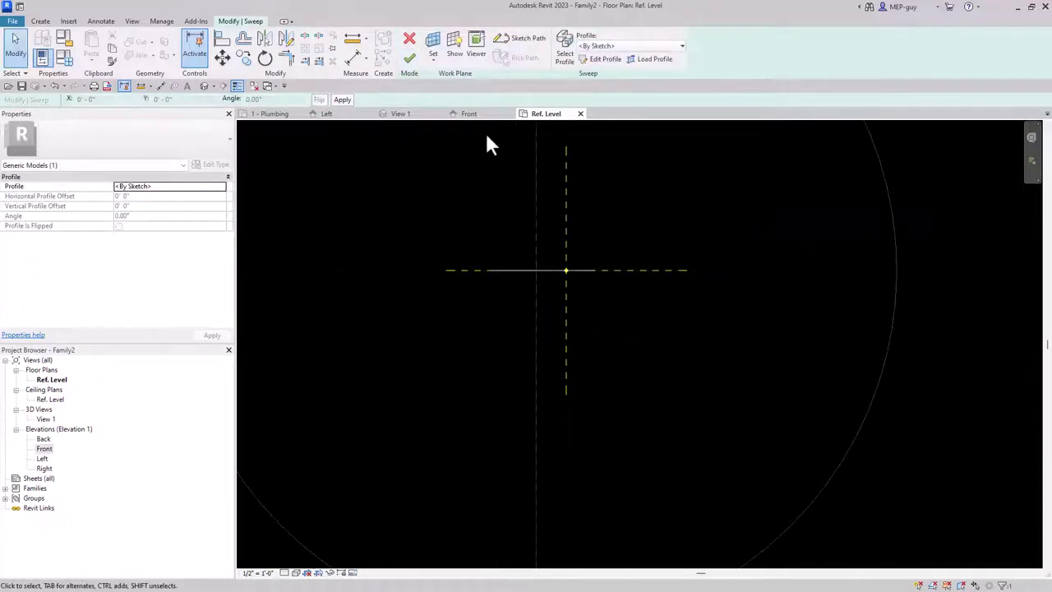
{"action": "left_click", "coordinate": [413, 60]}
{"action": "scroll", "coordinate": [523, 428], "scroll_direction": "down", "scroll_amount": 2}
{"action": "scroll", "coordinate": [489, 345], "scroll_direction": "down", "scroll_amount": 3}
{"action": "double_click", "coordinate": [46, 419]}
{"action": "scroll", "coordinate": [625, 337], "scroll_direction": "down", "scroll_amount": 4}
{"action": "middle_click_drag", "start_coordinate": [713, 452], "coordinate": [715, 419]}
{"action": "scroll", "coordinate": [690, 367], "scroll_direction": "up", "scroll_amount": 2}
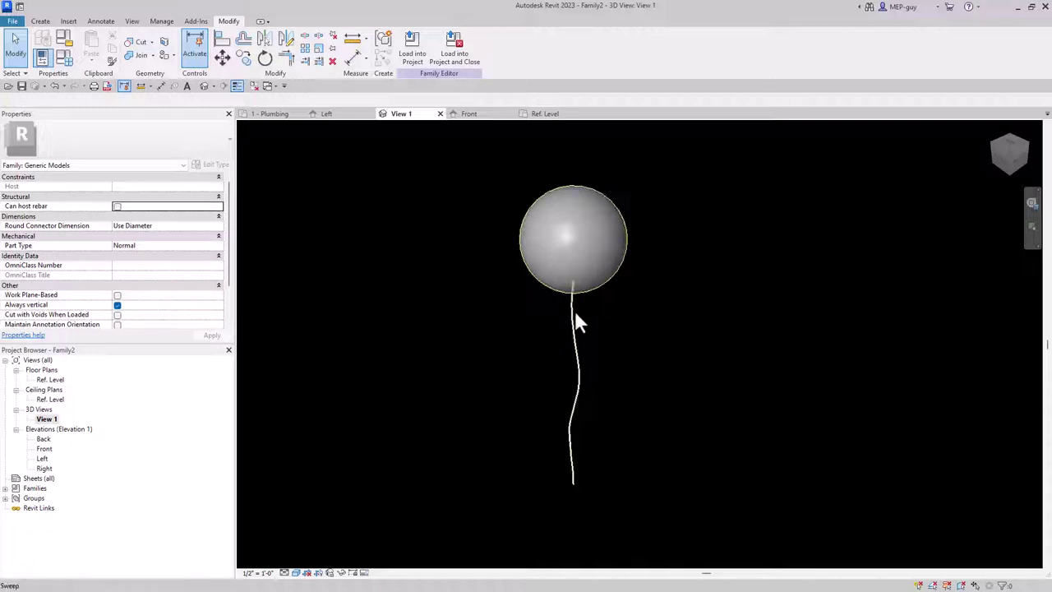
{"action": "scroll", "coordinate": [633, 308], "scroll_direction": "up", "scroll_amount": 1}
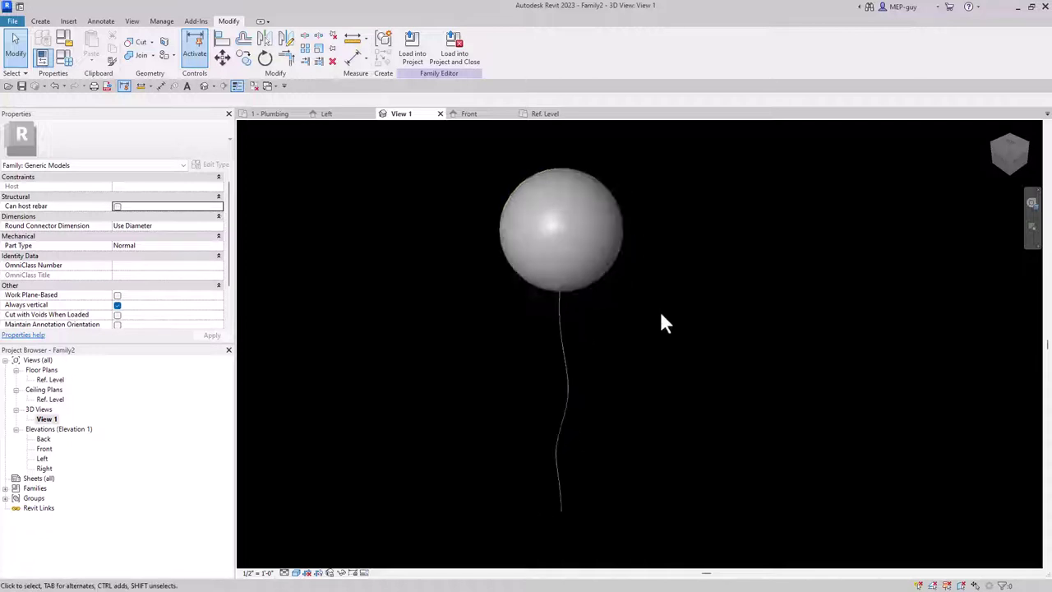
{"action": "middle_click_drag", "start_coordinate": [665, 324], "coordinate": [662, 313]}
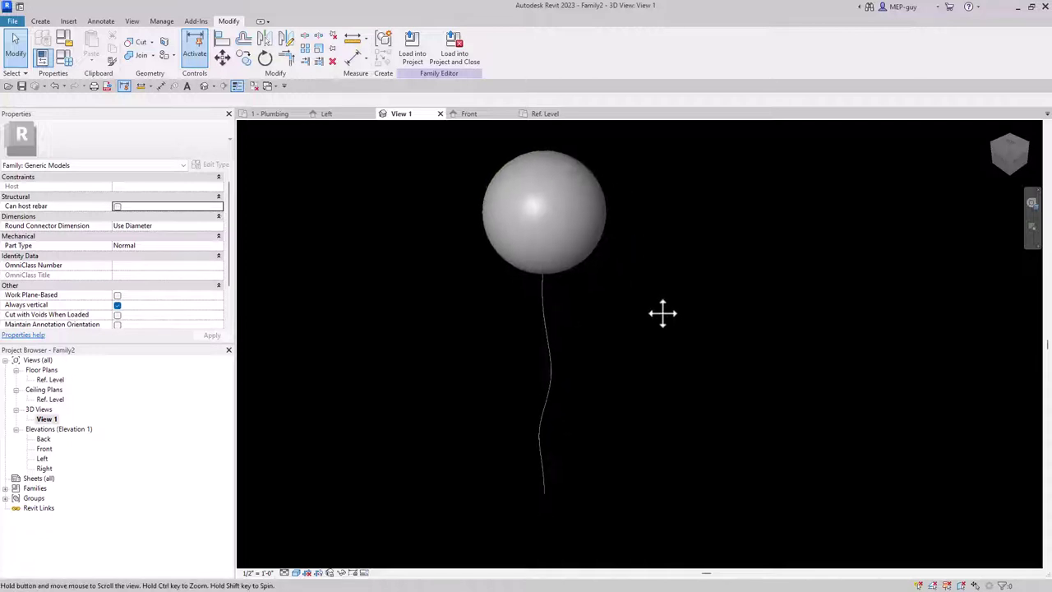
Step: Join the geometry of the balloon sphere and the string
{"action": "left_click", "coordinate": [140, 55]}
{"action": "left_click", "coordinate": [585, 265]}
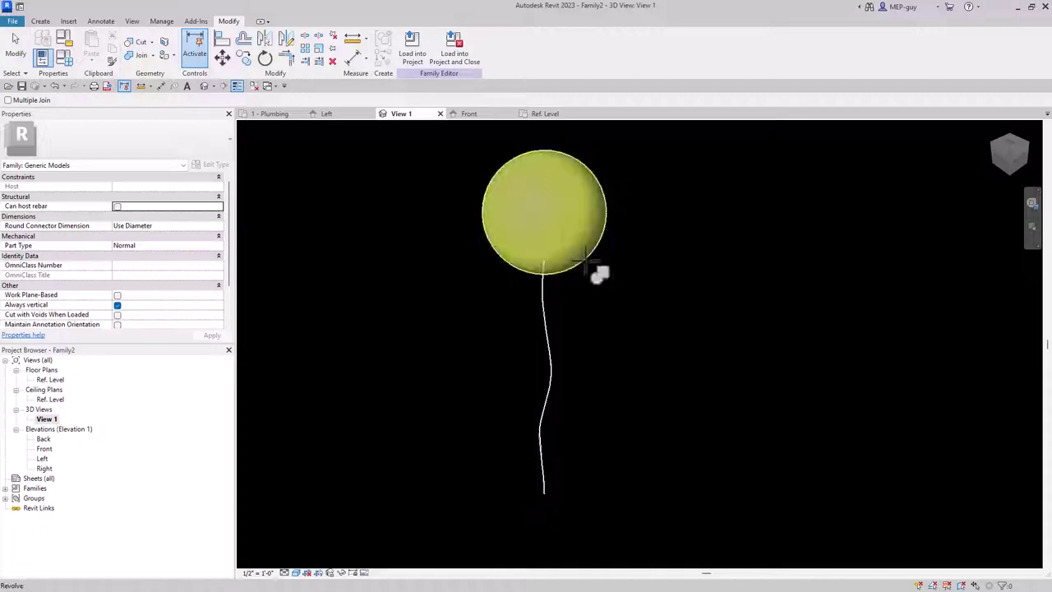
{"action": "left_click", "coordinate": [546, 331]}
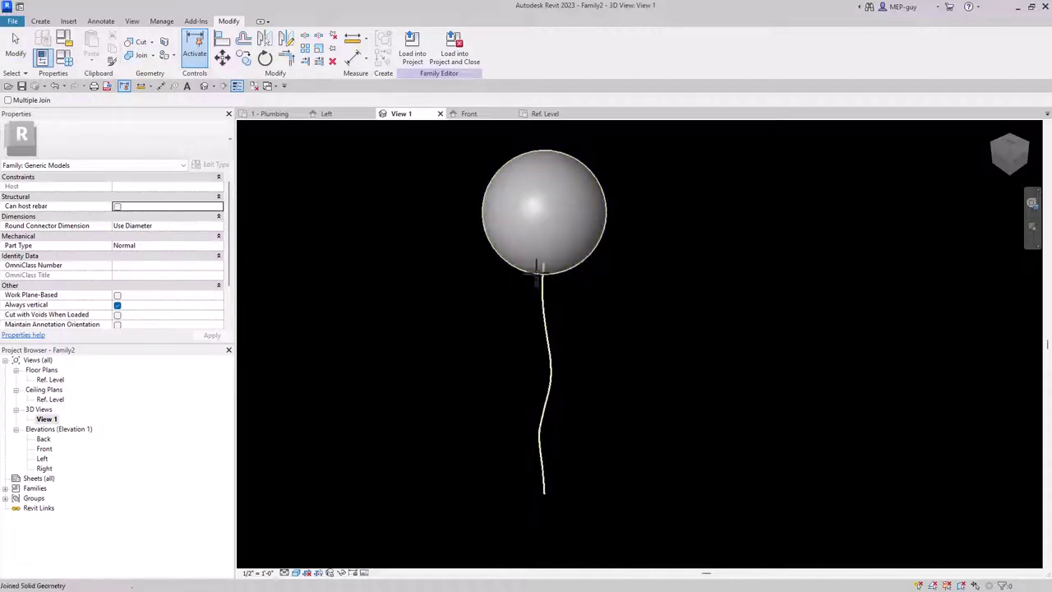
{"action": "key", "text": "Escape"}
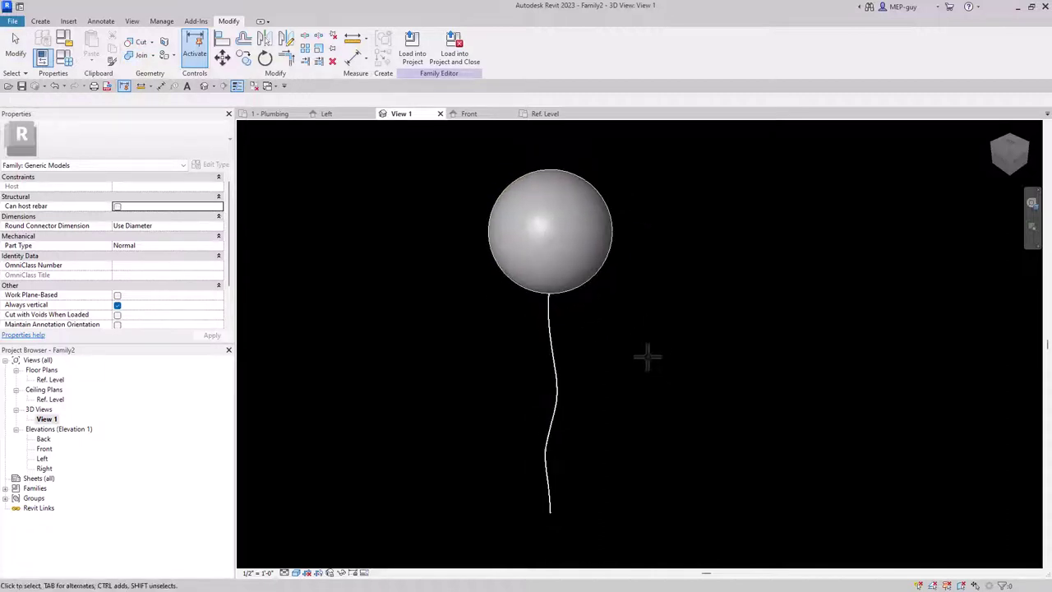
Step: Associate the sphere's material with a new family type parameter named COLOR under Materials and Finishes
{"action": "left_click", "coordinate": [582, 292]}
{"action": "left_click", "coordinate": [789, 350]}
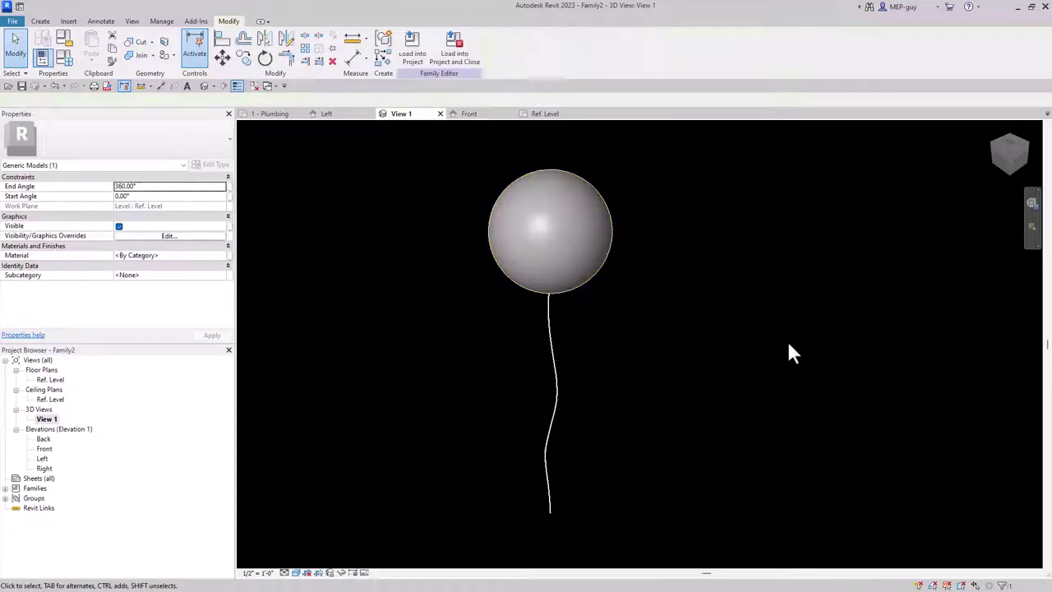
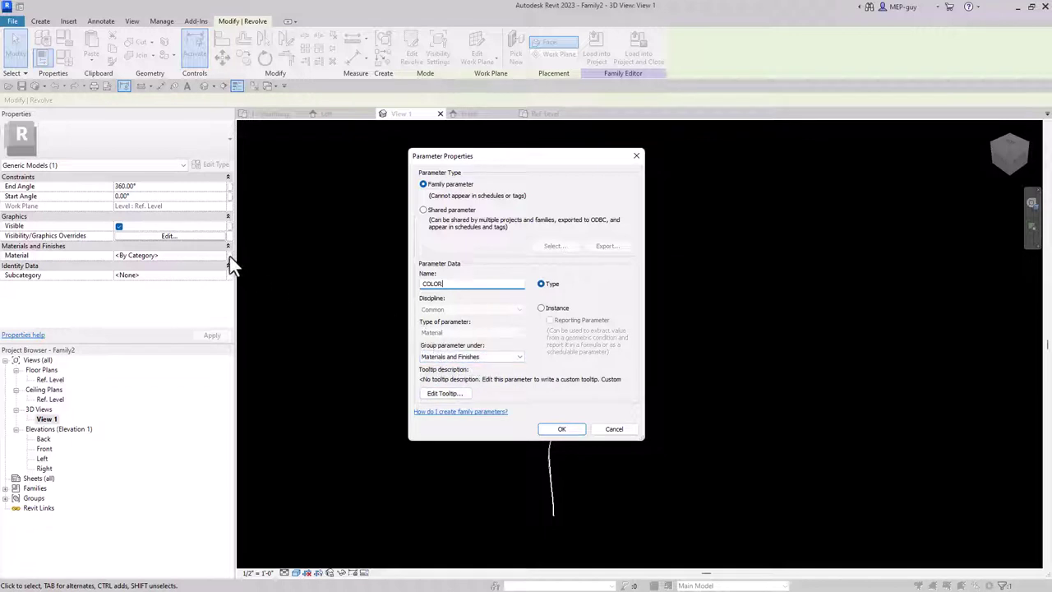
{"action": "left_click", "coordinate": [567, 430]}
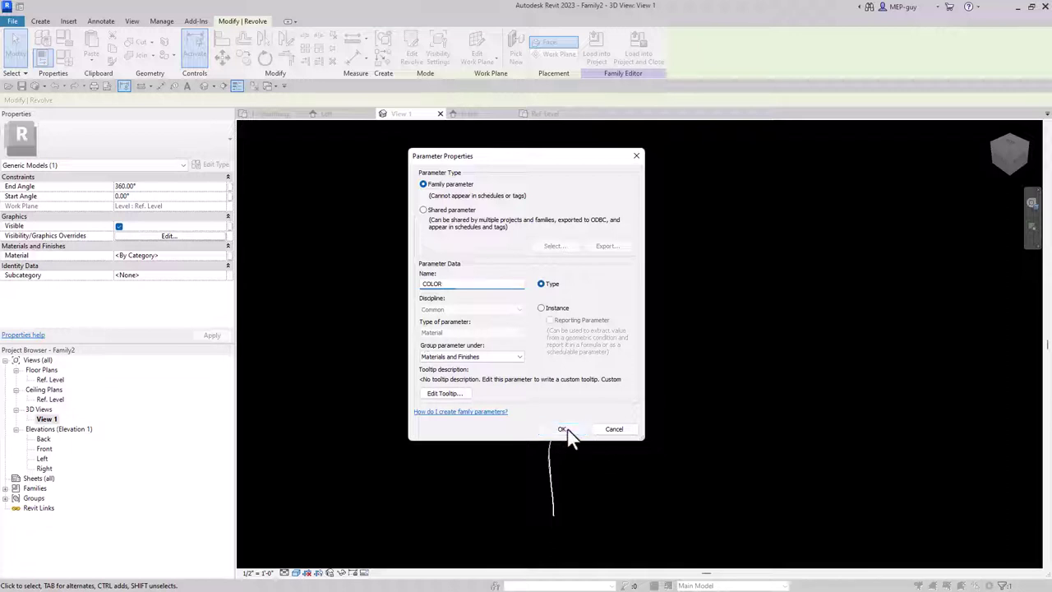
{"action": "left_click", "coordinate": [548, 395]}
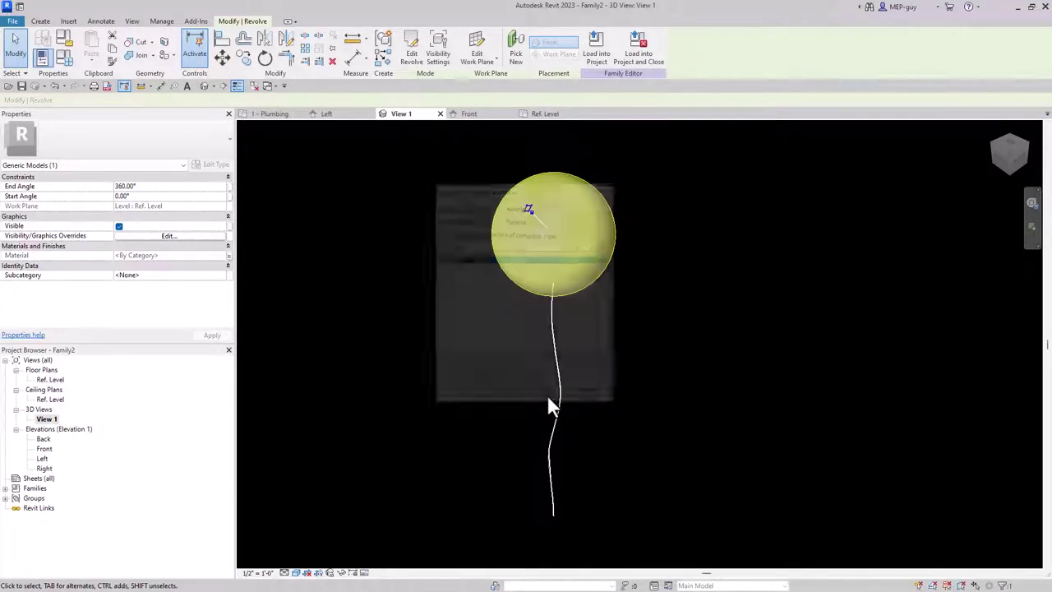
Step: Create a new family type named BLUE
{"action": "left_click", "coordinate": [66, 57]}
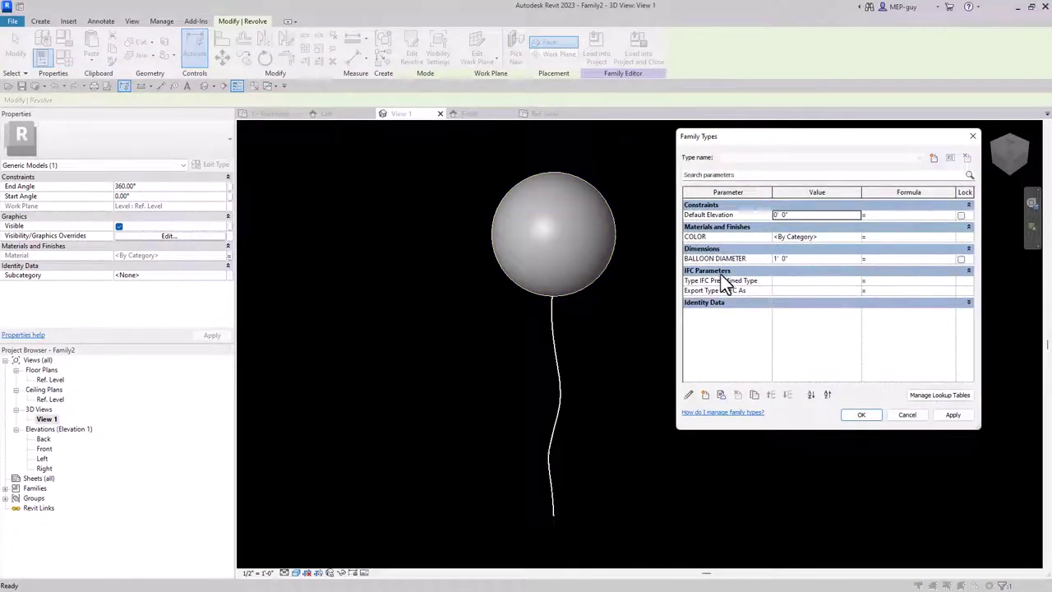
{"action": "left_click", "coordinate": [854, 238]}
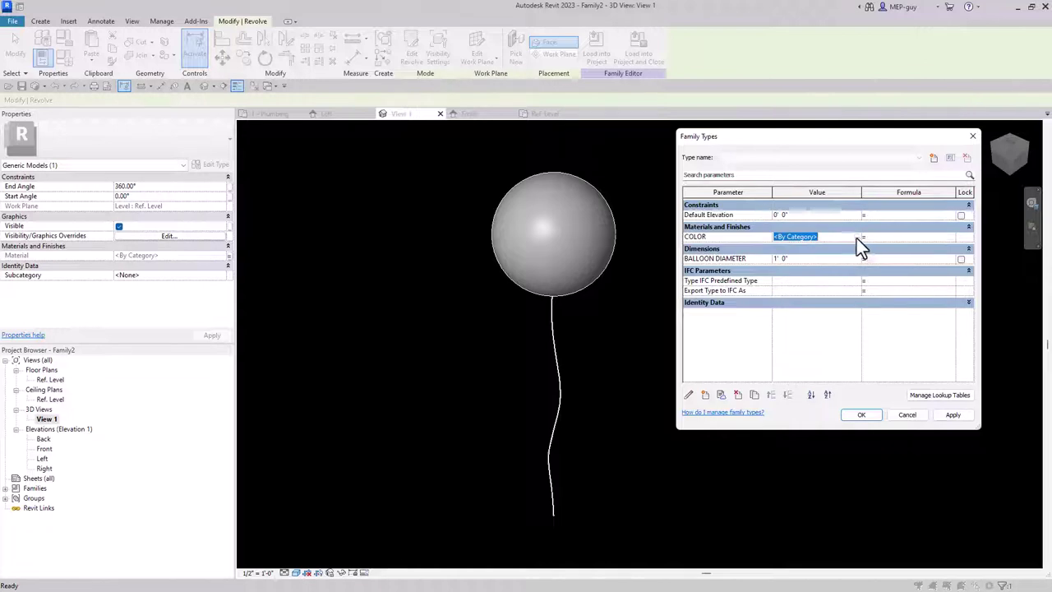
{"action": "left_click", "coordinate": [934, 158]}
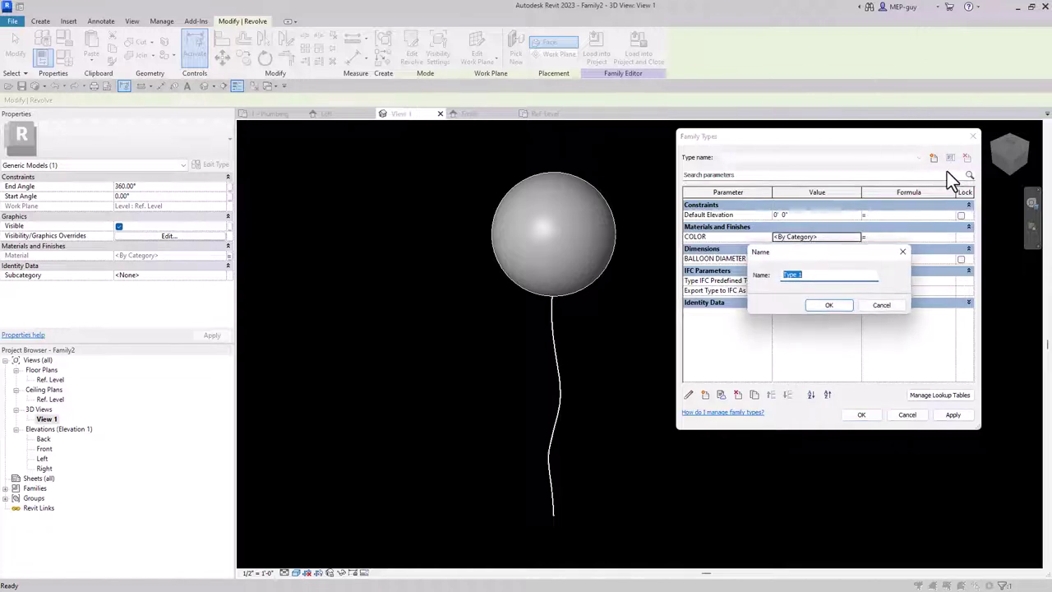
{"action": "type", "text": "BLUE"}
{"action": "left_click", "coordinate": [820, 305]}
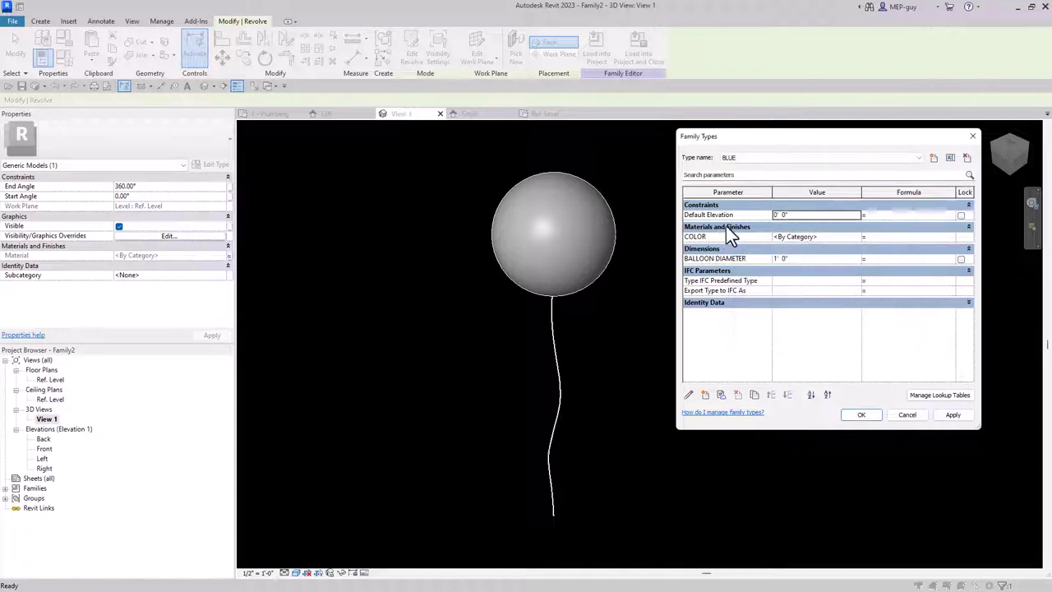
Step: Choose the Default material for the BLUE type's COLOR parameter and set its appearance color to RGB 0-128-255
{"action": "left_click", "coordinate": [858, 237]}
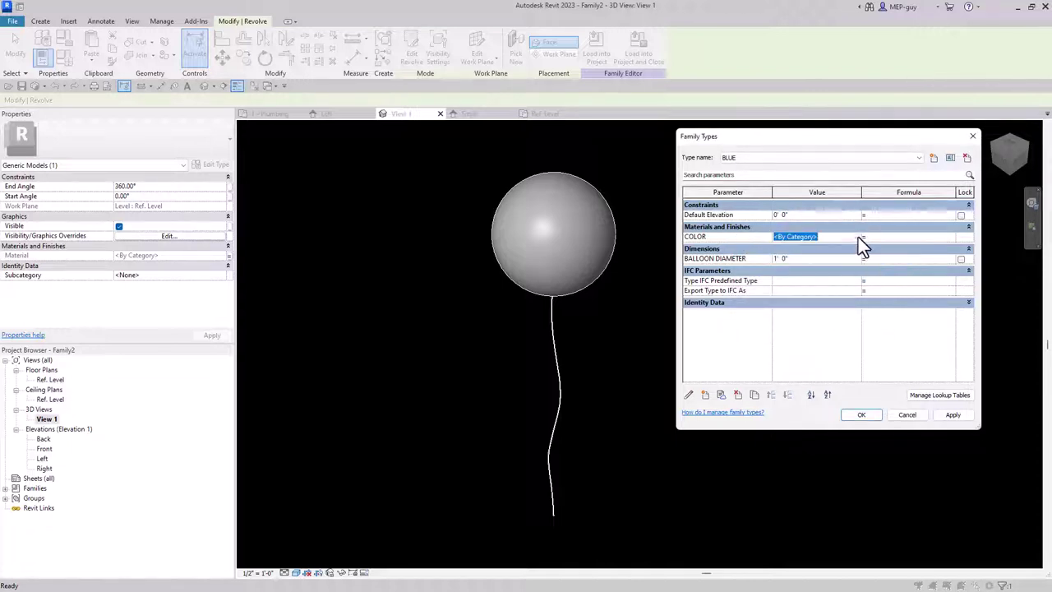
{"action": "left_click", "coordinate": [858, 237]}
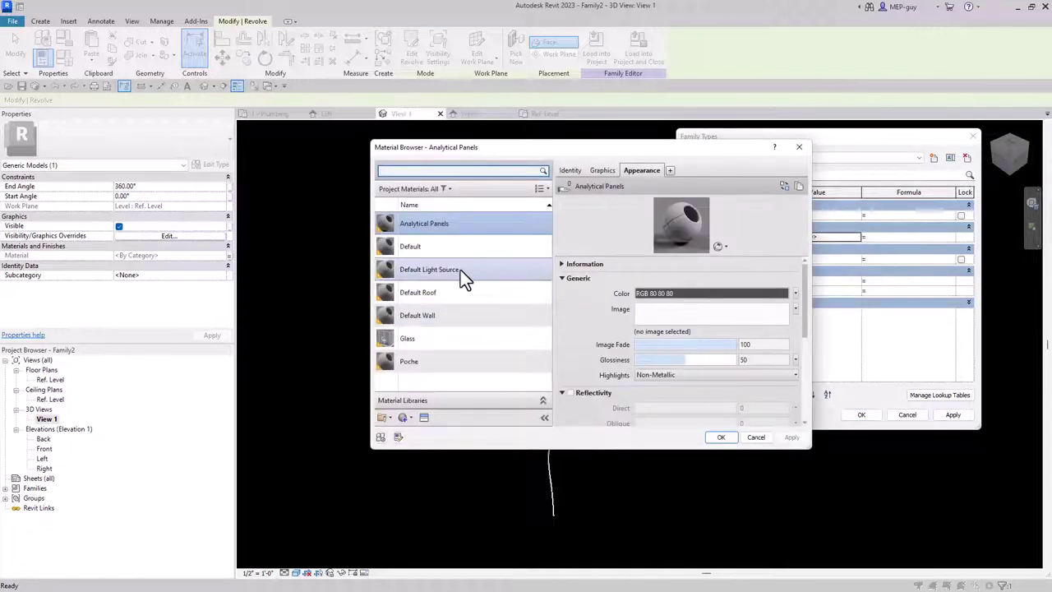
{"action": "left_click", "coordinate": [416, 250]}
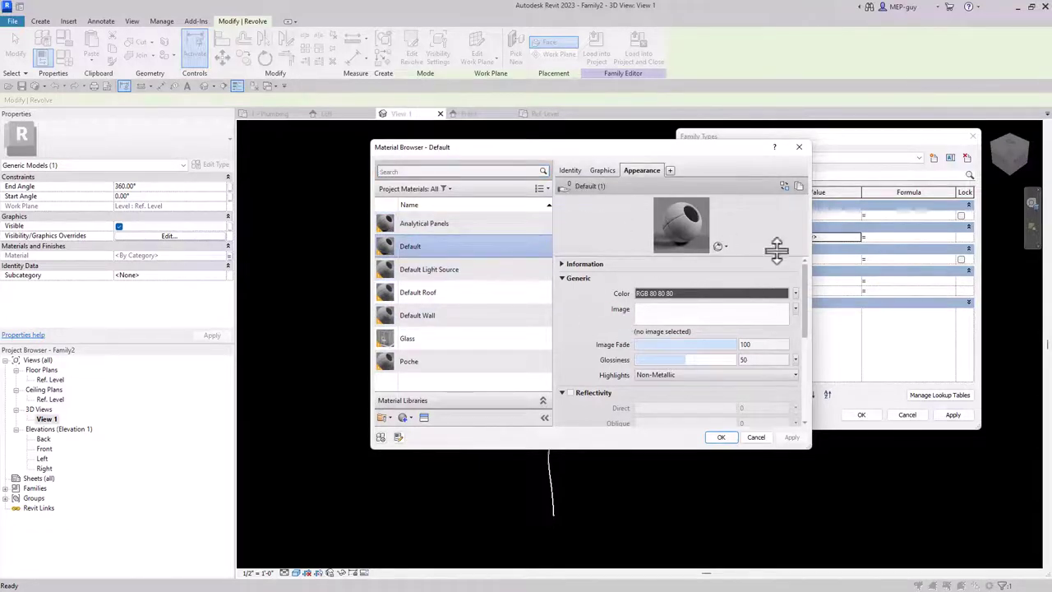
{"action": "left_click", "coordinate": [663, 292]}
{"action": "left_click", "coordinate": [548, 219]}
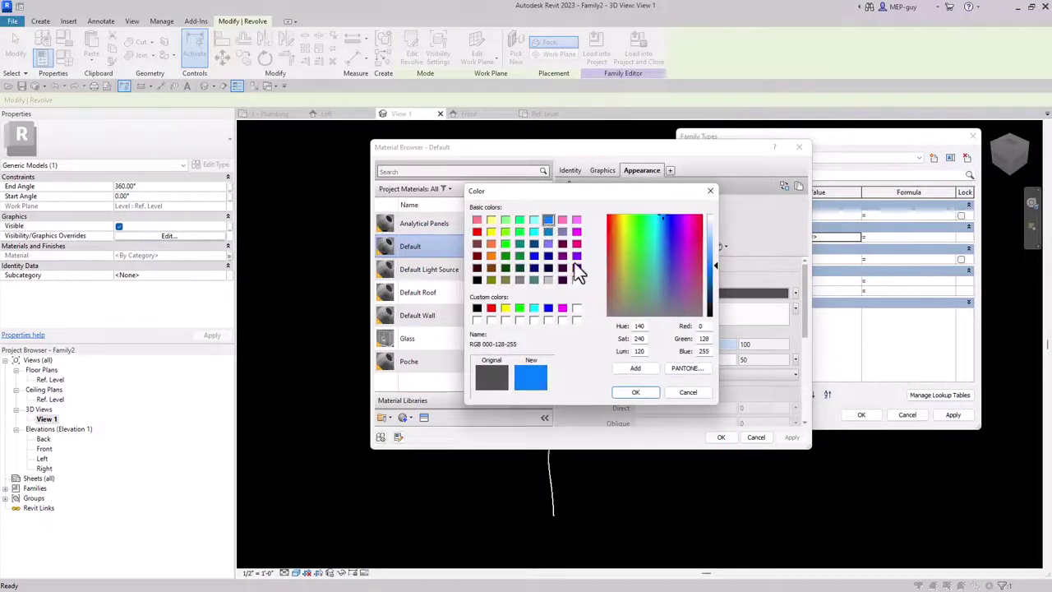
{"action": "left_click", "coordinate": [647, 392]}
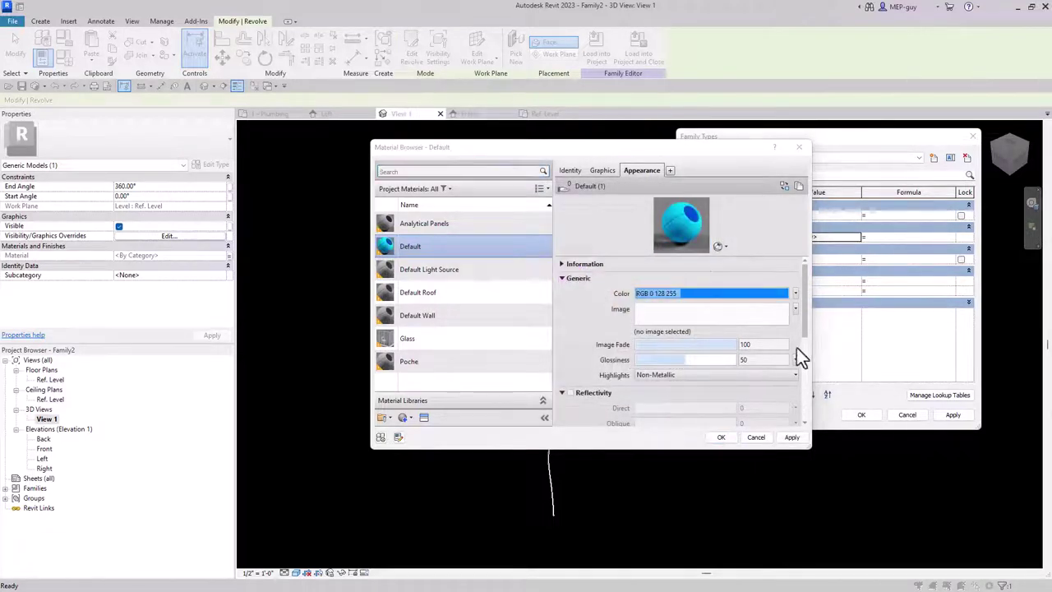
Step: Enable reflectivity for the Default material's appearance with a direct value of 15
{"action": "left_click_drag", "start_coordinate": [806, 291], "coordinate": [807, 329]}
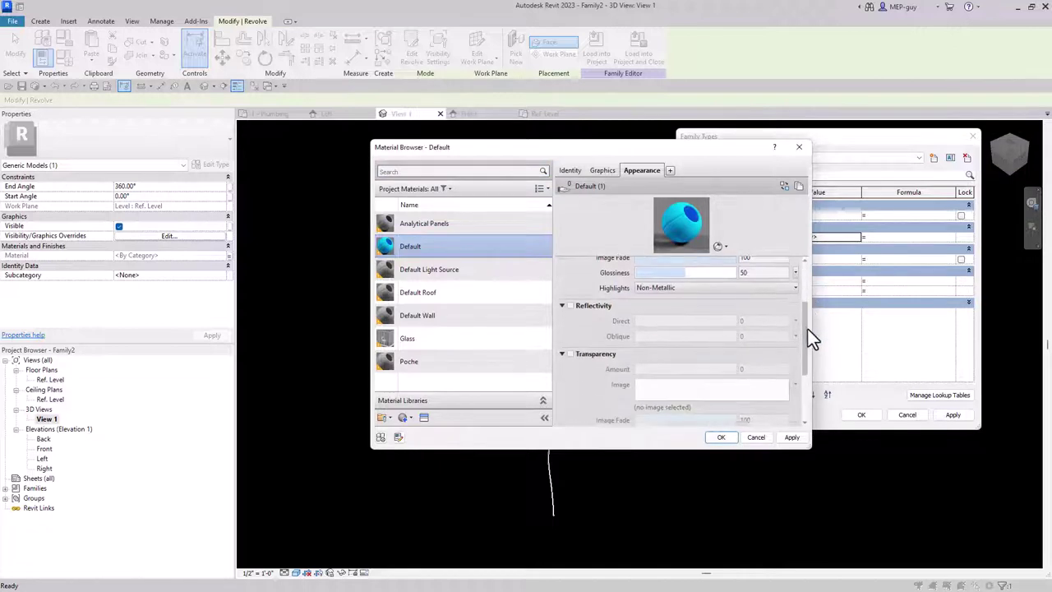
{"action": "left_click", "coordinate": [570, 301]}
{"action": "left_click_drag", "start_coordinate": [683, 319], "coordinate": [651, 317]}
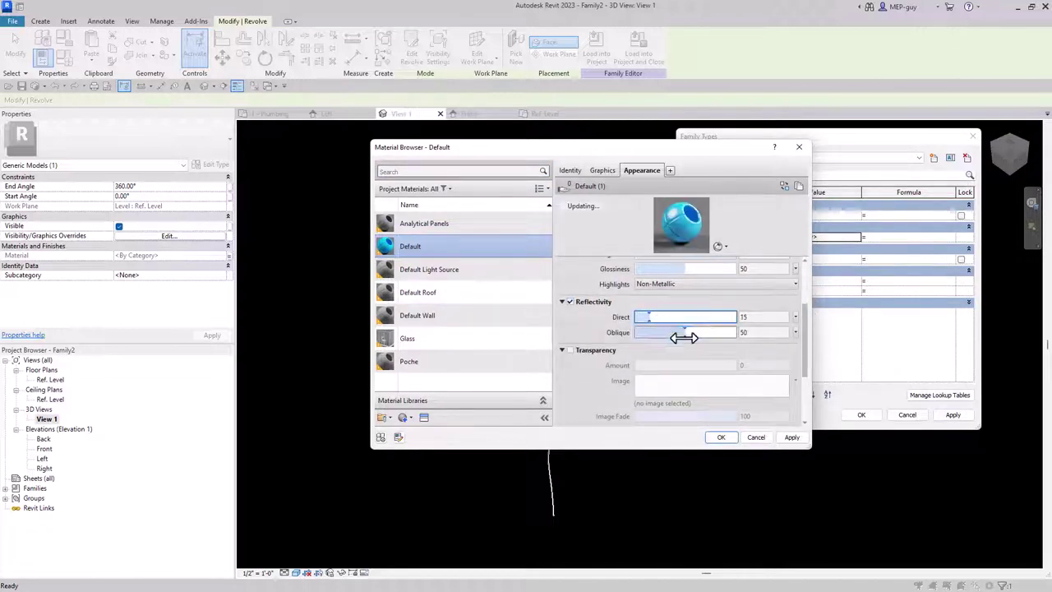
Step: Enable transparency for the Default material's appearance and set its refraction to Water
{"action": "scroll", "coordinate": [673, 304], "scroll_direction": "down", "scroll_amount": 3}
{"action": "scroll", "coordinate": [670, 333], "scroll_direction": "up", "scroll_amount": 1}
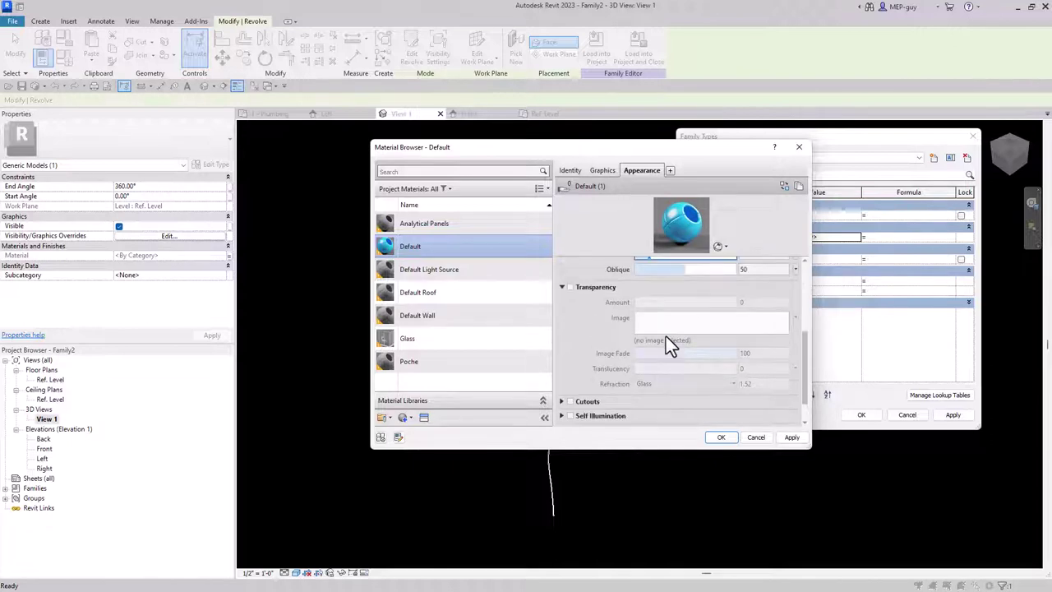
{"action": "left_click", "coordinate": [569, 287]}
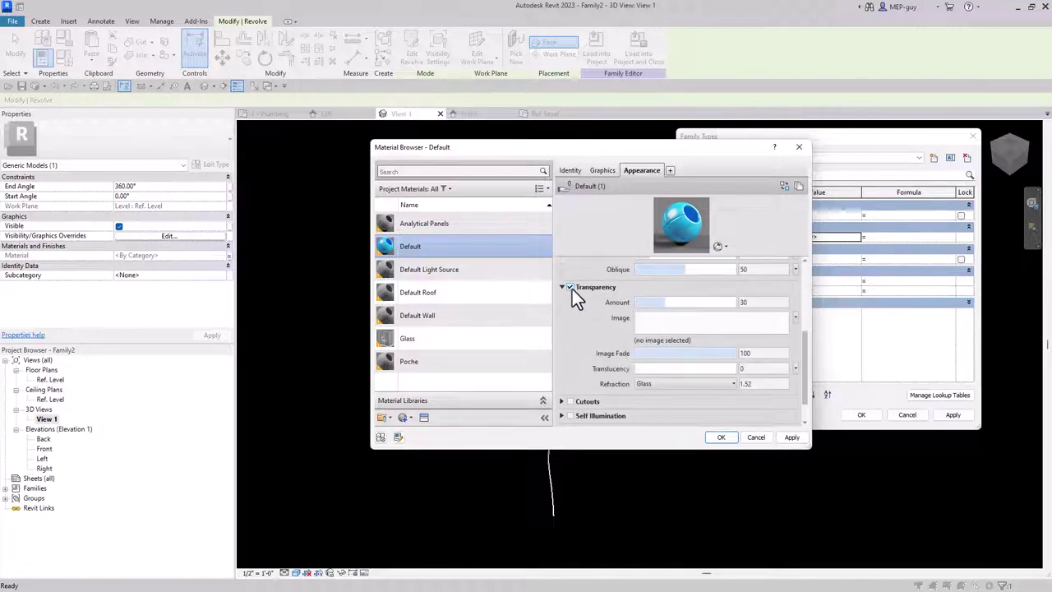
{"action": "left_click", "coordinate": [668, 384]}
{"action": "left_click", "coordinate": [674, 409]}
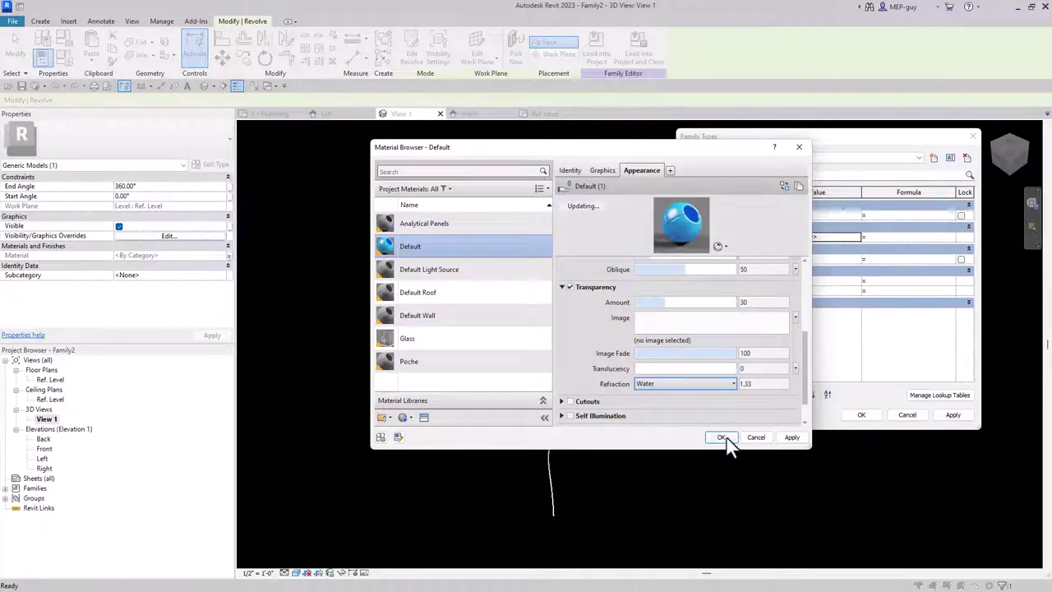
Step: Make the Default material's shading use its render appearance
{"action": "scroll", "coordinate": [698, 337], "scroll_direction": "up", "scroll_amount": 3}
{"action": "scroll", "coordinate": [697, 338], "scroll_direction": "up", "scroll_amount": 1}
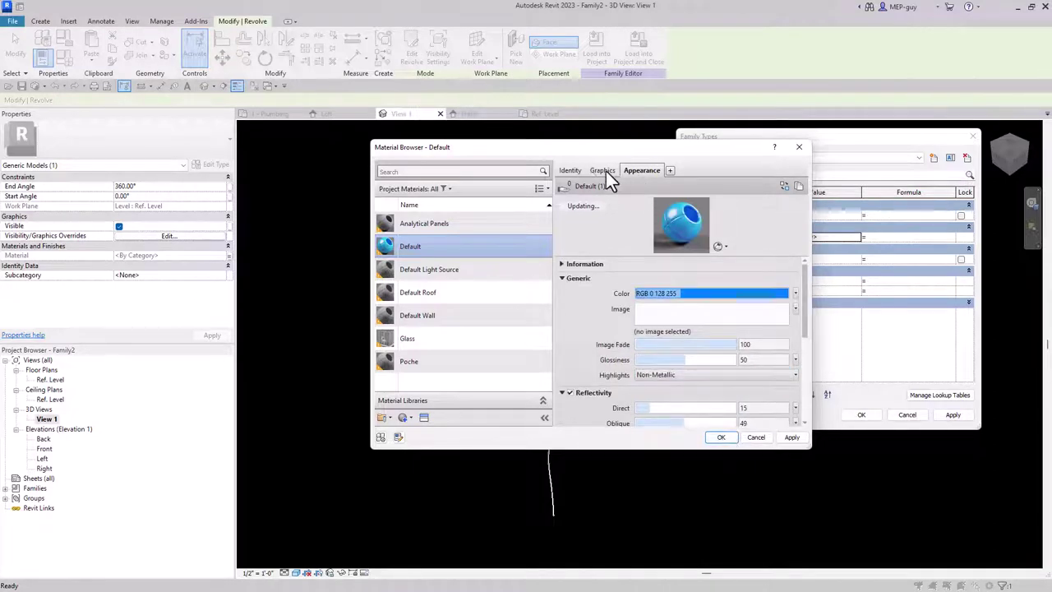
{"action": "left_click", "coordinate": [604, 171]}
{"action": "left_click", "coordinate": [638, 199]}
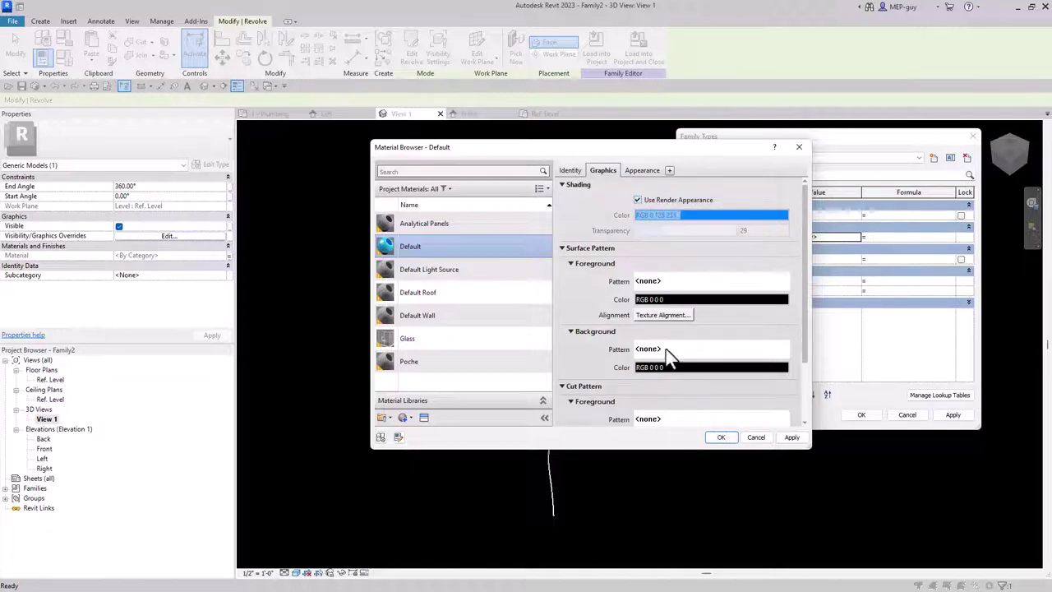
Step: Accept the Default material for the COLOR parameter and rename that material as BLUE
{"action": "left_click", "coordinate": [728, 436]}
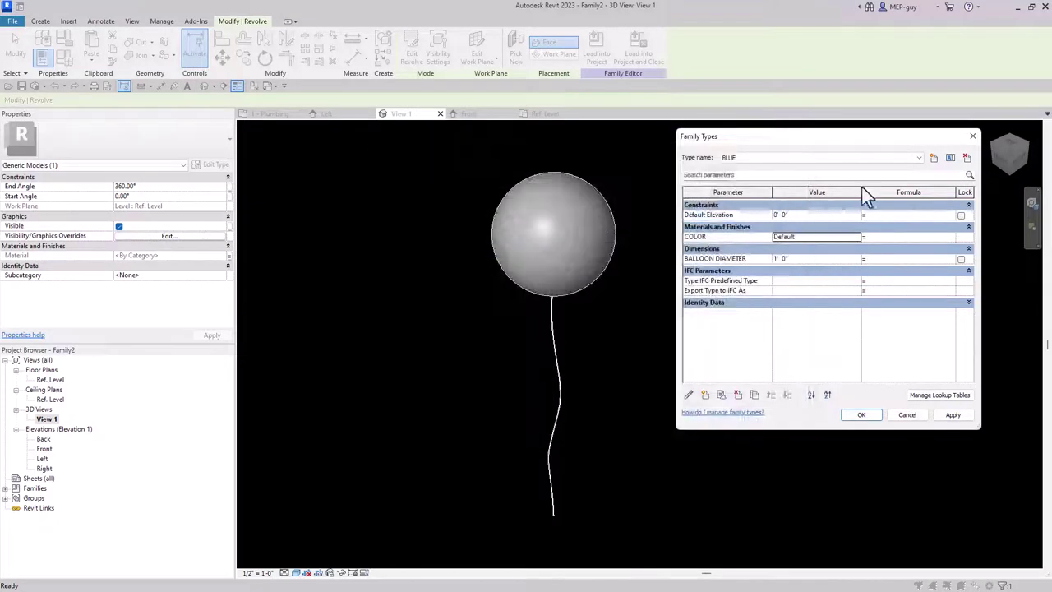
{"action": "left_click", "coordinate": [789, 236]}
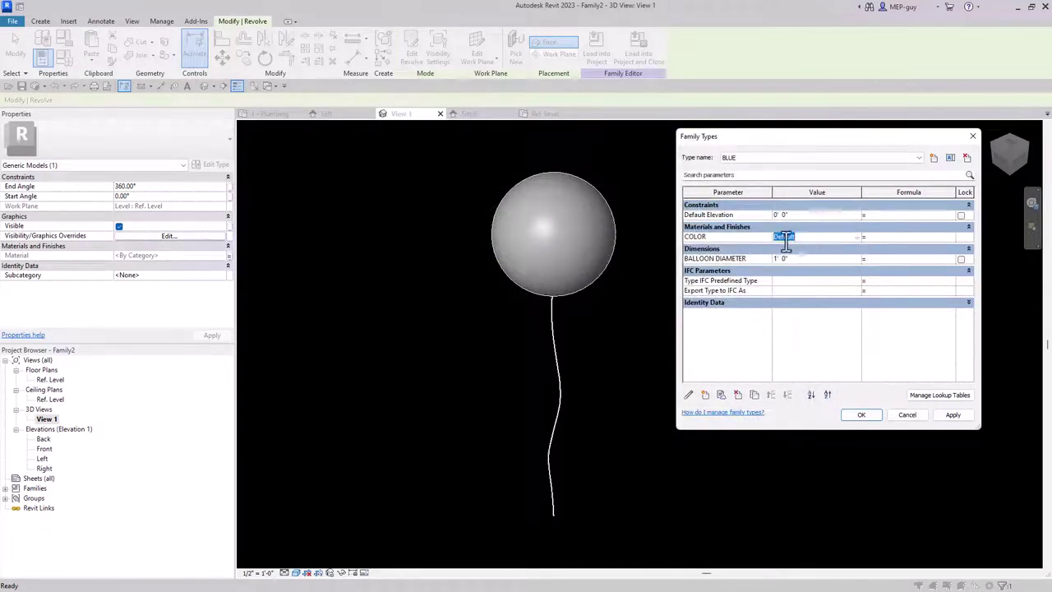
{"action": "left_click", "coordinate": [859, 237]}
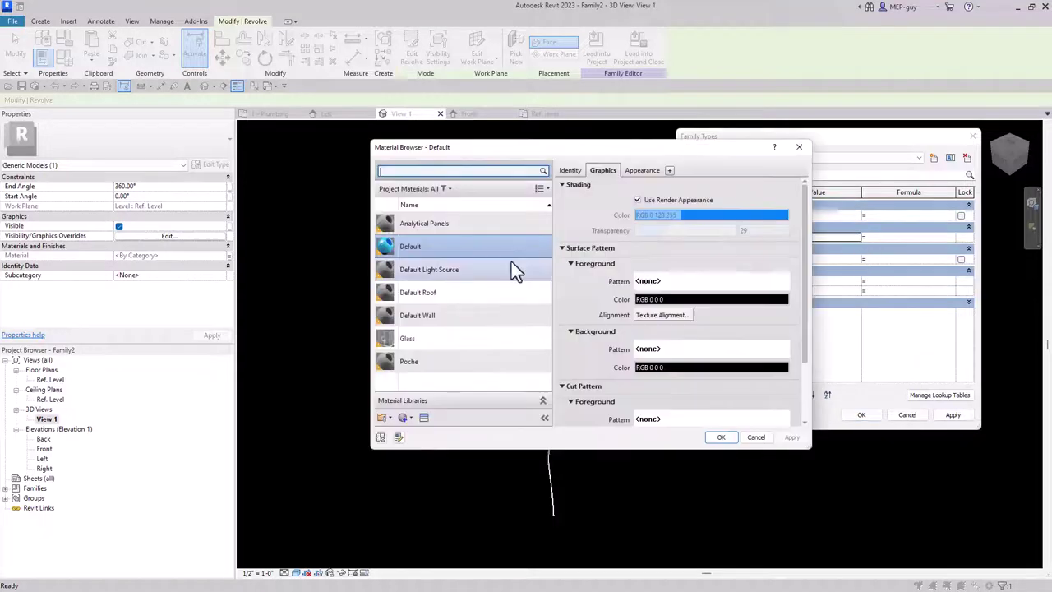
{"action": "right_click", "coordinate": [419, 245]}
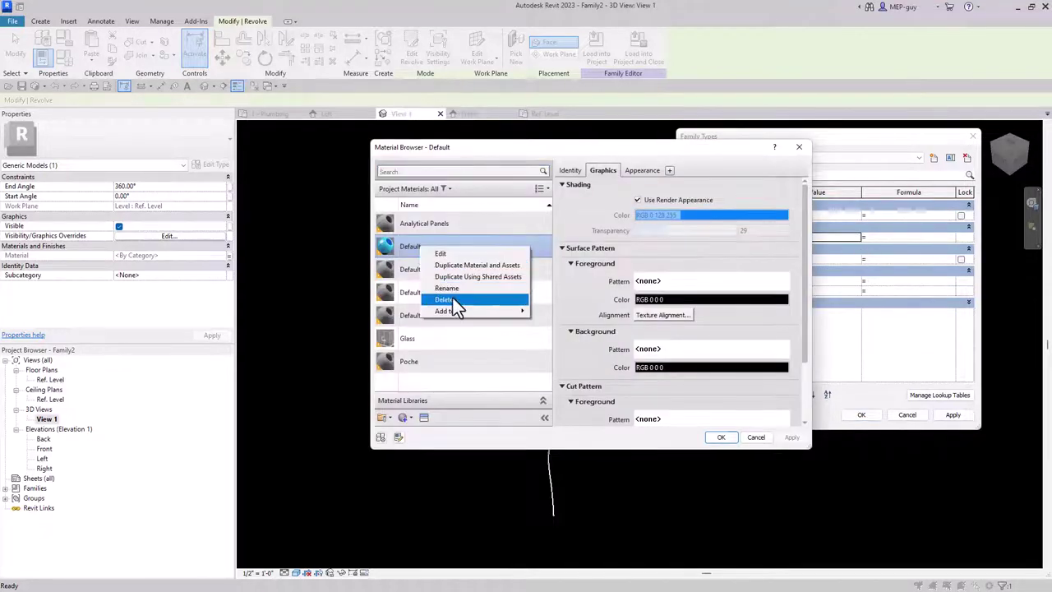
{"action": "left_click", "coordinate": [455, 287]}
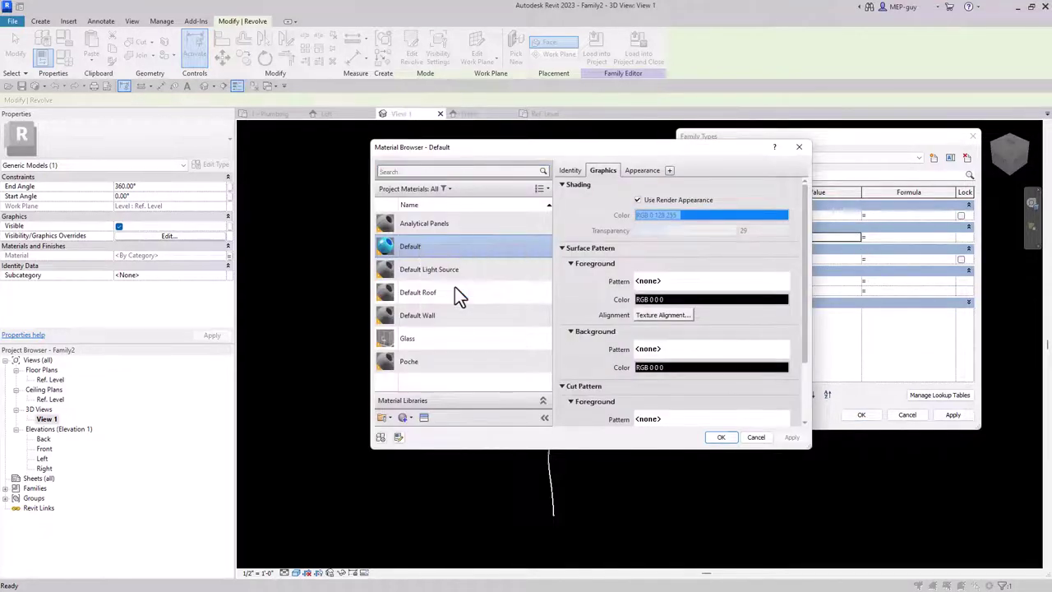
{"action": "type", "text": "BLUE"}
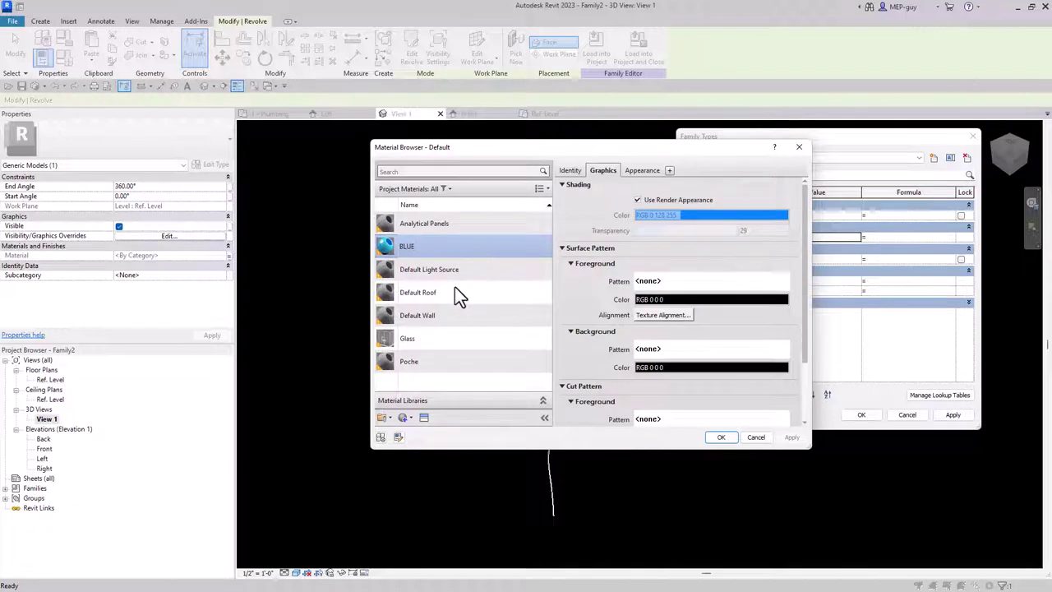
{"action": "left_click", "coordinate": [722, 438]}
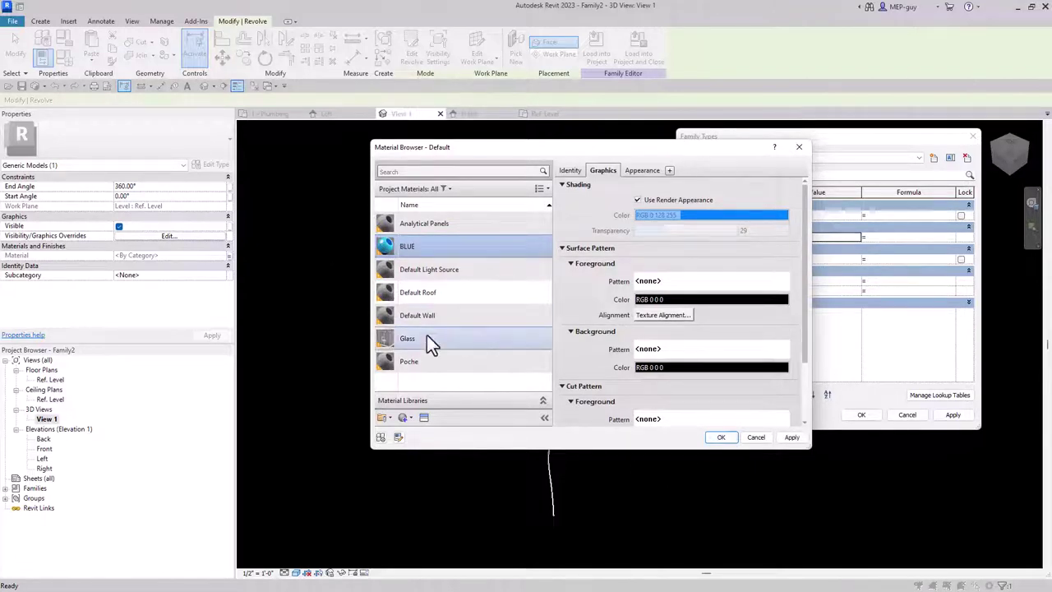
Step: Duplicate the BLUE material together with its assets and name the copy ORANGE
{"action": "right_click", "coordinate": [415, 246]}
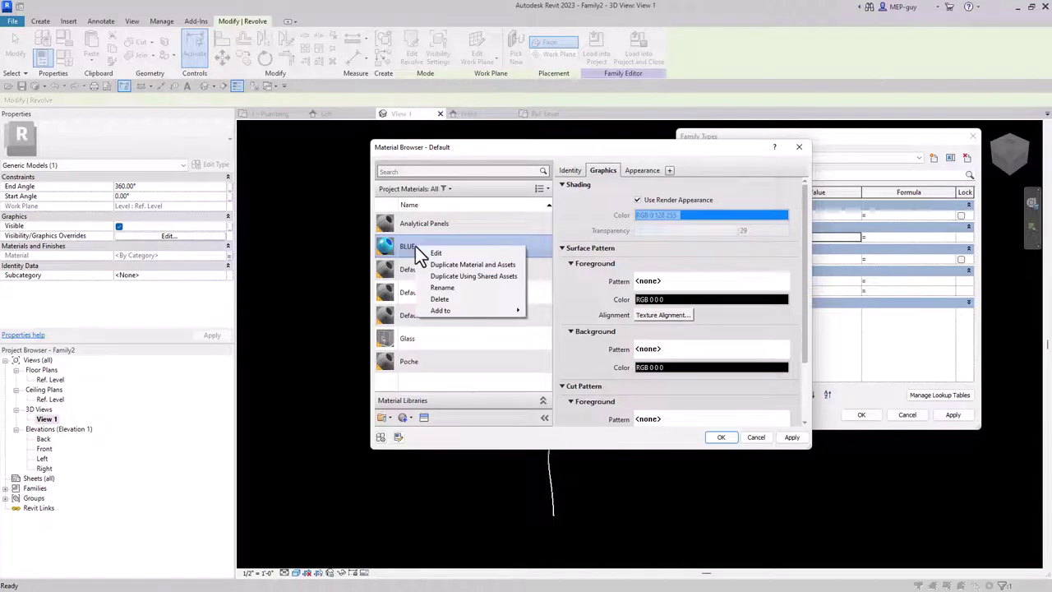
{"action": "left_click", "coordinate": [454, 265]}
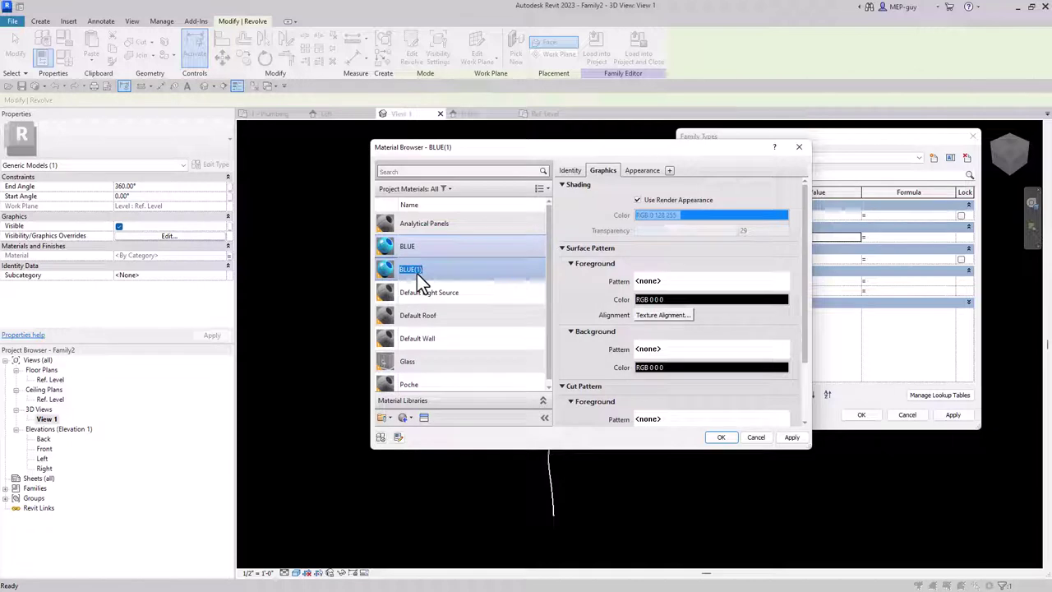
{"action": "type", "text": "ORANGE"}
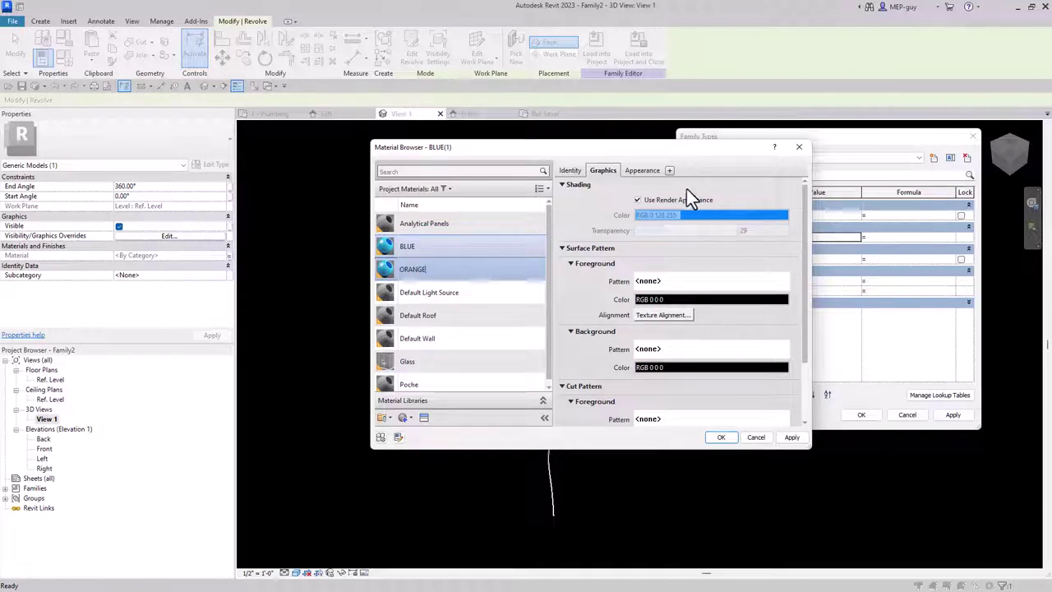
{"action": "key", "text": "Return"}
Step: Set the ORANGE material's appearance color to RGB 255-128-0 and accept the material changes
{"action": "left_click", "coordinate": [650, 170]}
{"action": "left_click", "coordinate": [695, 294]}
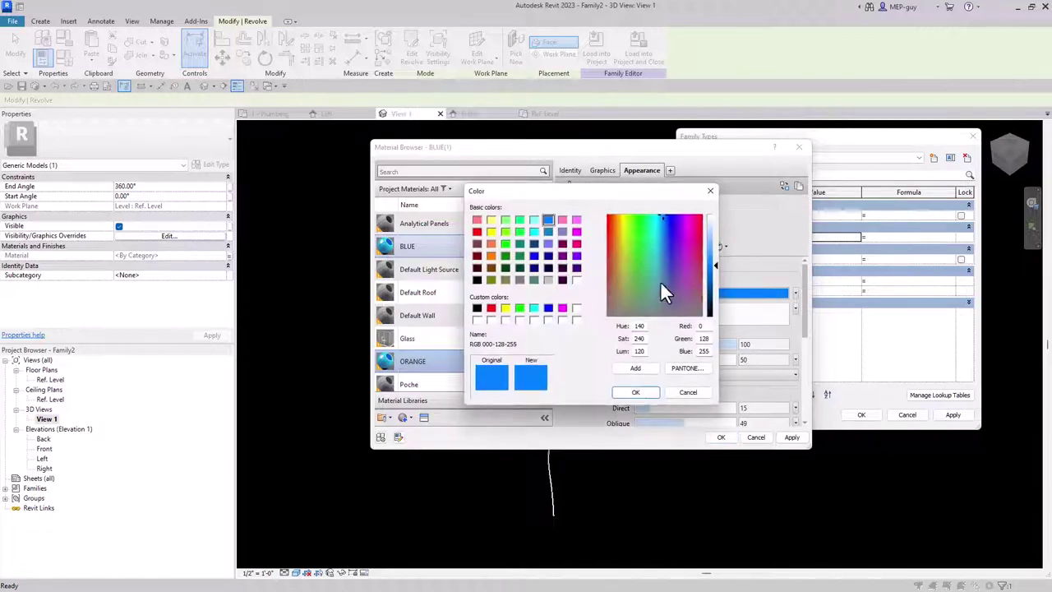
{"action": "left_click", "coordinate": [490, 245]}
{"action": "left_click", "coordinate": [492, 255]}
{"action": "left_click", "coordinate": [634, 391]}
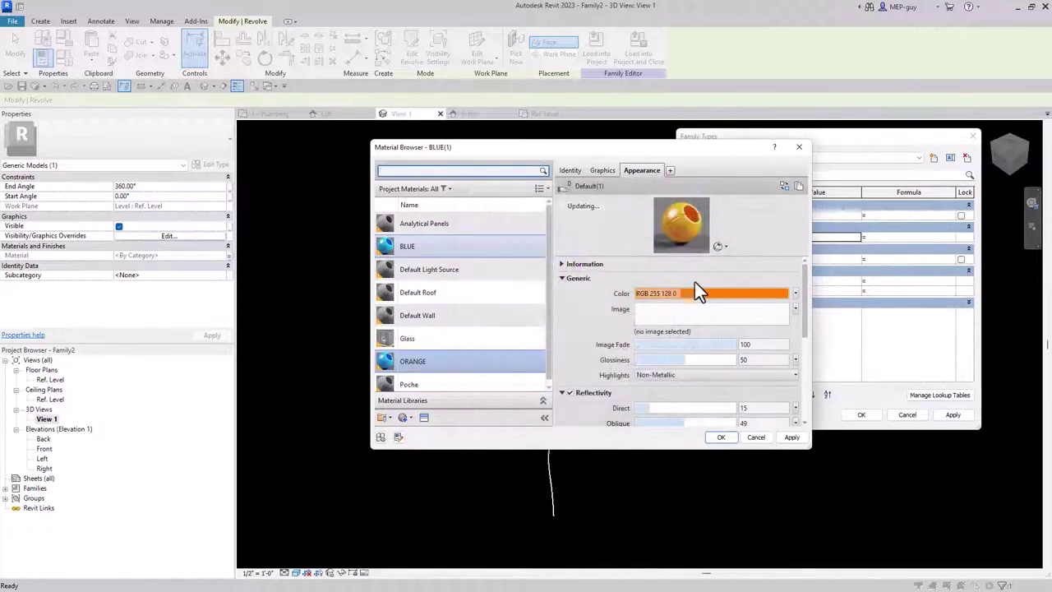
{"action": "left_click", "coordinate": [720, 437]}
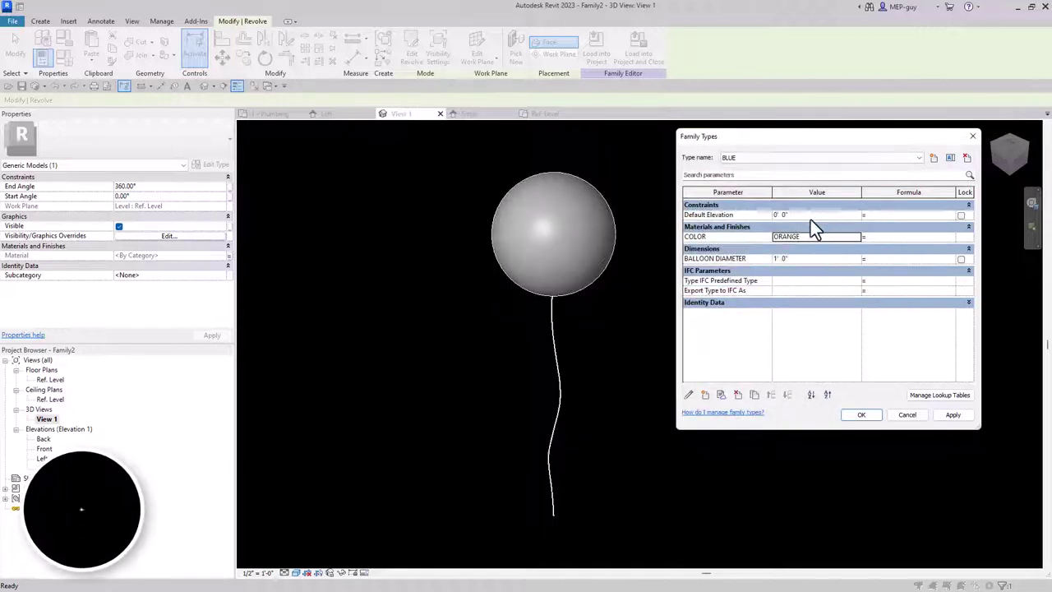
Step: Assign the BLUE material to the BLUE type's COLOR parameter
{"action": "left_click", "coordinate": [856, 237]}
{"action": "left_click", "coordinate": [856, 236]}
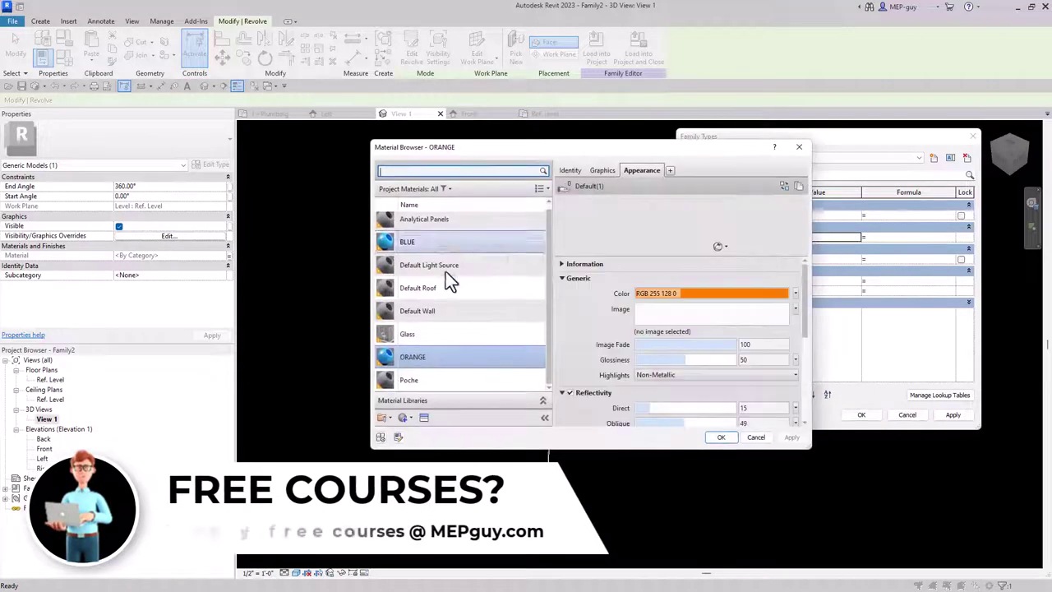
{"action": "left_click", "coordinate": [421, 245]}
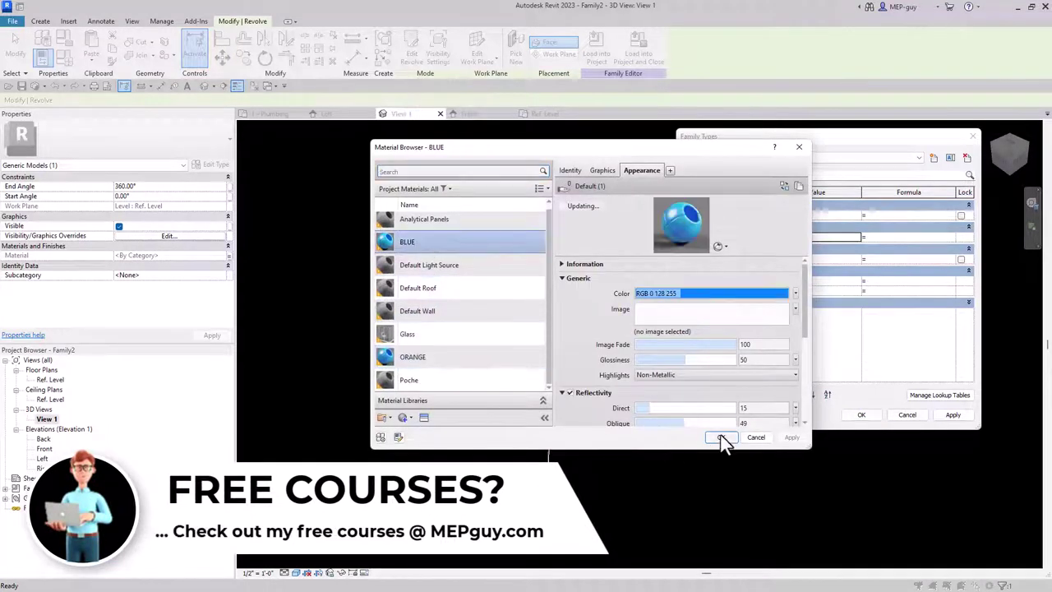
{"action": "left_click", "coordinate": [719, 435]}
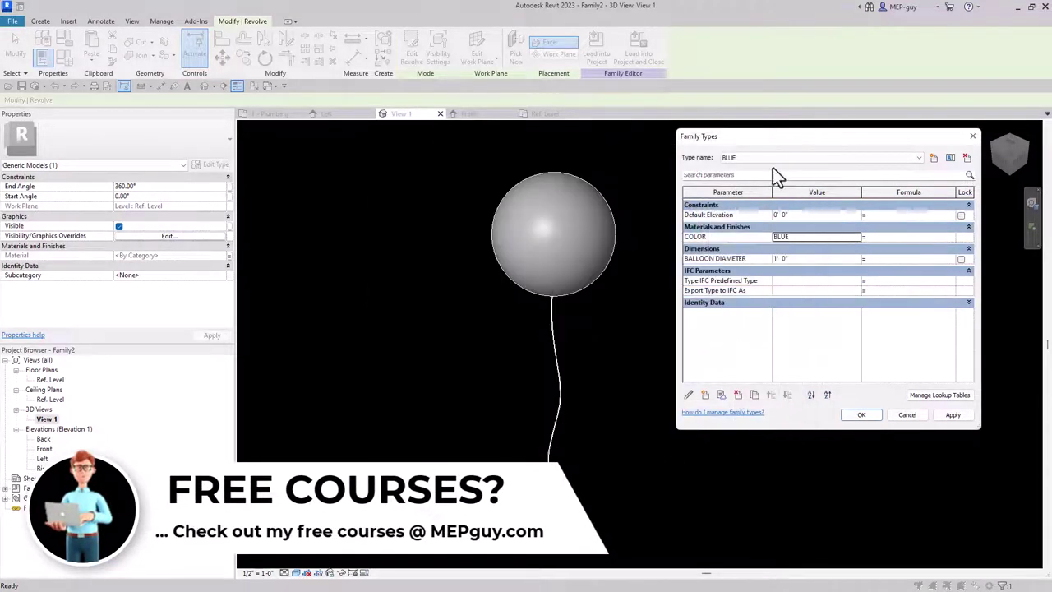
Step: Create a family type named ORANGE, assign the ORANGE material to its COLOR parameter and accept the family types
{"action": "left_click", "coordinate": [934, 158]}
{"action": "type", "text": "ORANGE"}
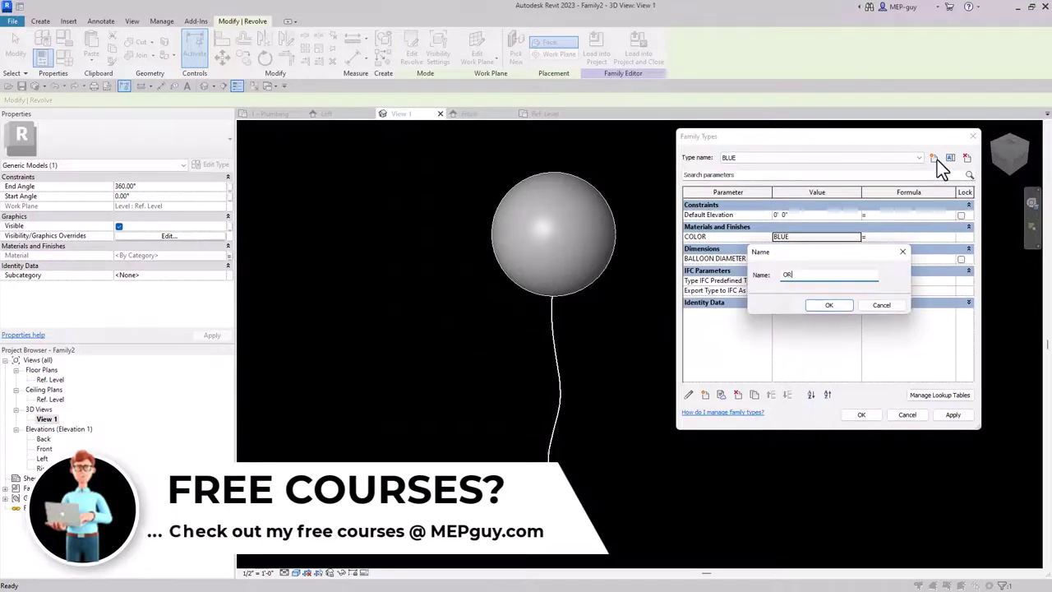
{"action": "left_click", "coordinate": [829, 305]}
{"action": "left_click", "coordinate": [804, 237]}
{"action": "left_click", "coordinate": [857, 238]}
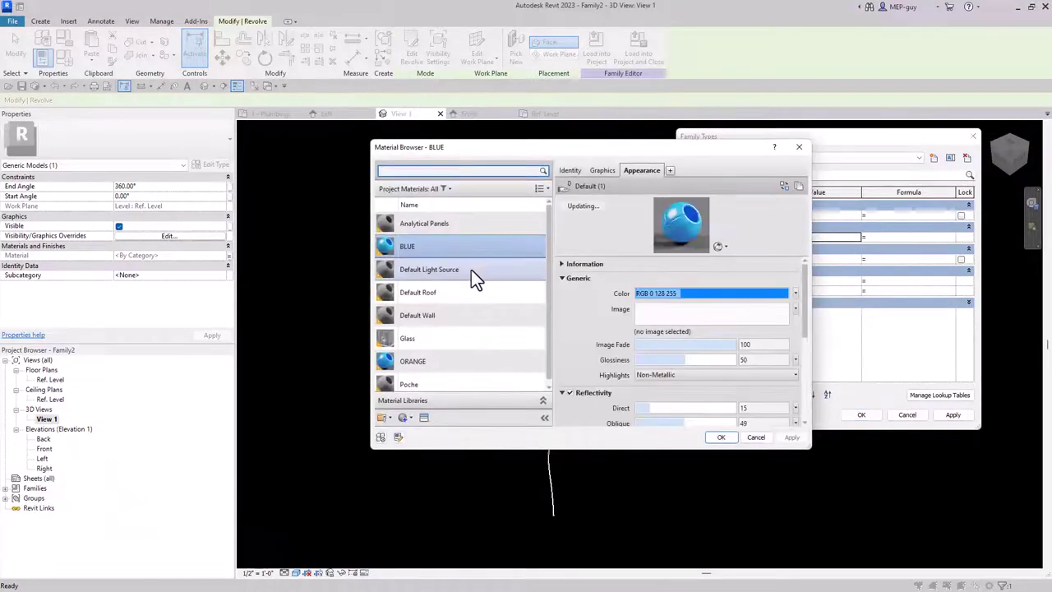
{"action": "left_click", "coordinate": [494, 355]}
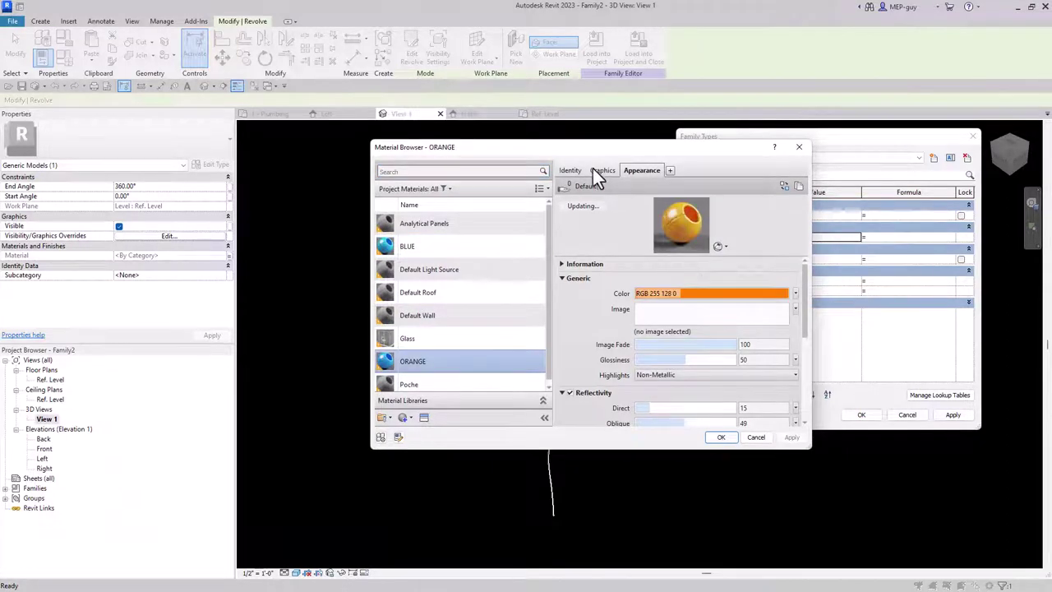
{"action": "scroll", "coordinate": [395, 374], "scroll_direction": "down", "scroll_amount": 1}
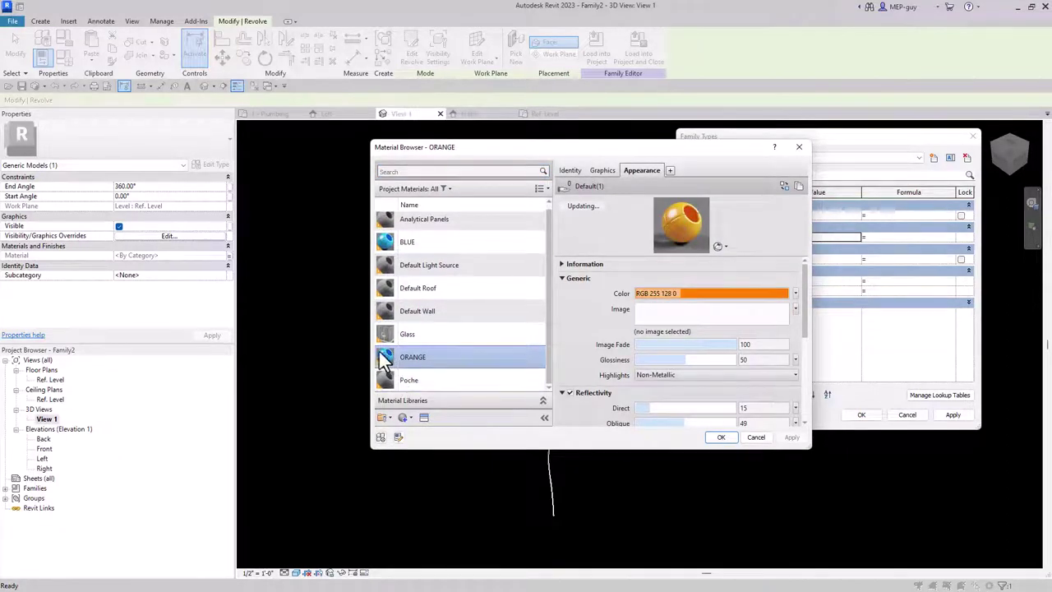
{"action": "left_click", "coordinate": [599, 171]}
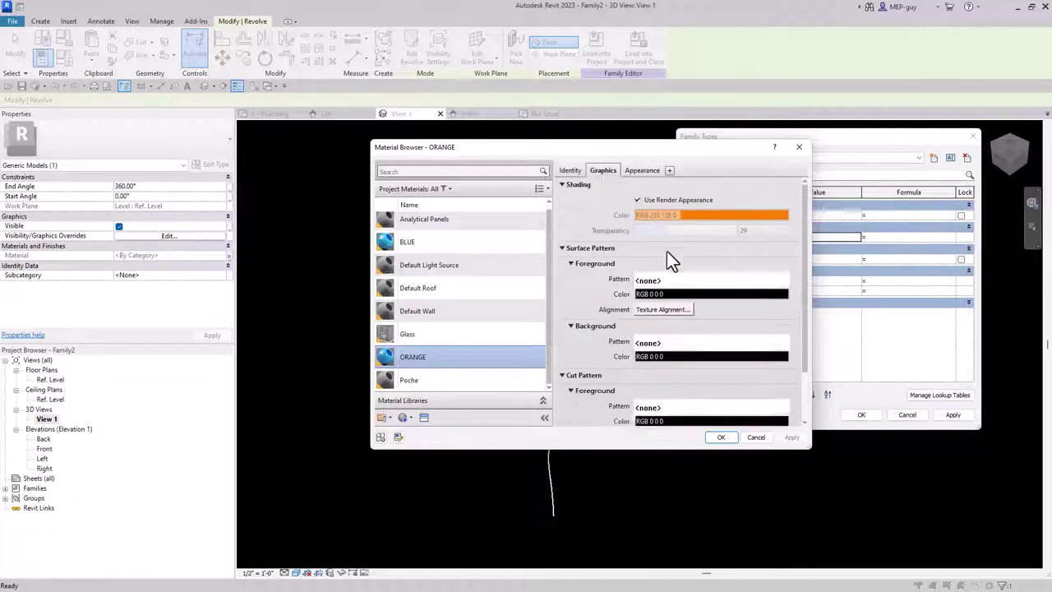
{"action": "left_click", "coordinate": [722, 438]}
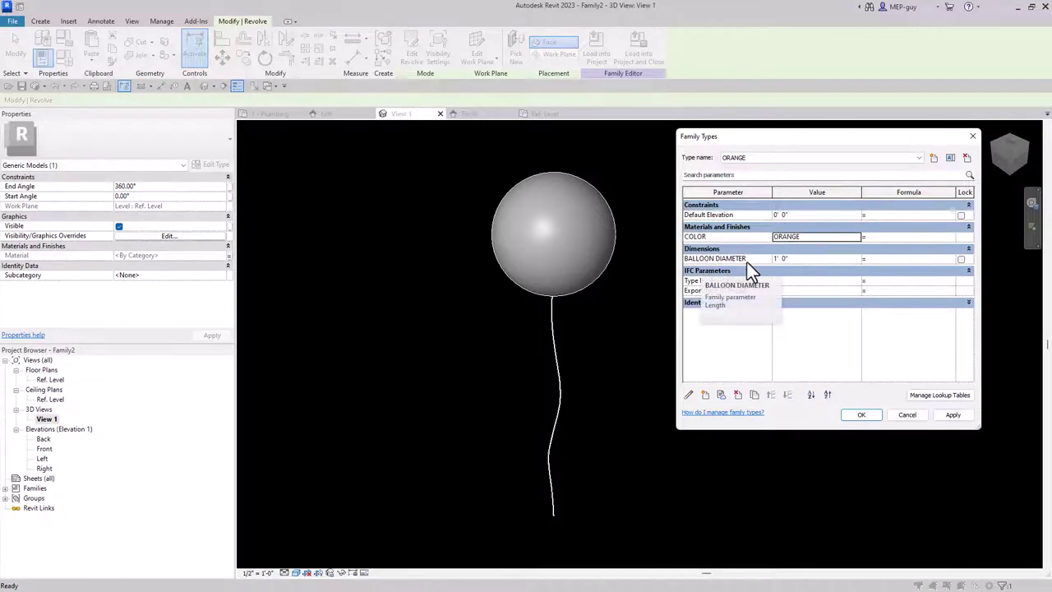
{"action": "left_click", "coordinate": [869, 414]}
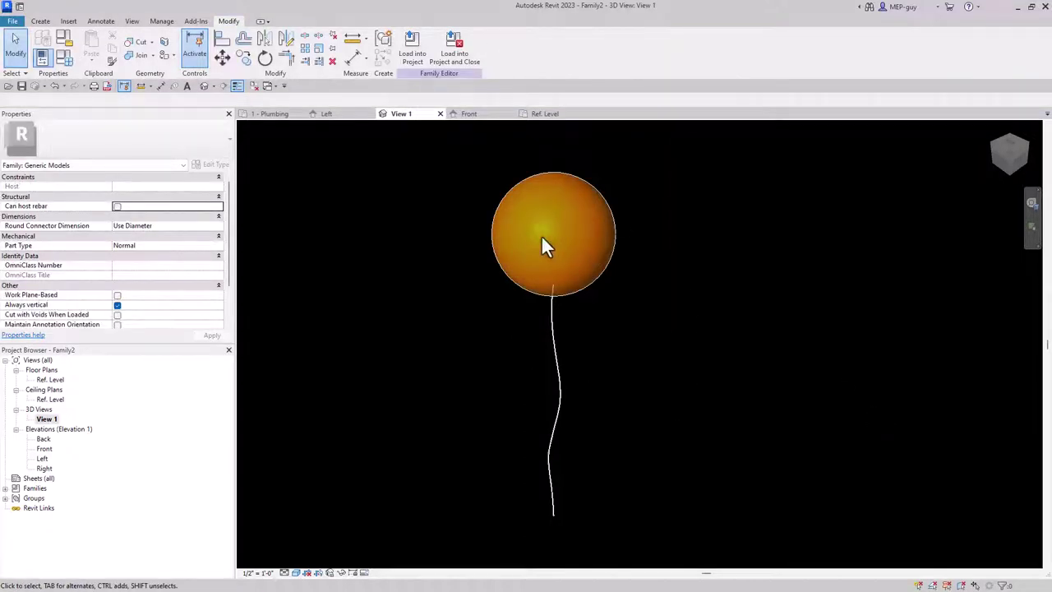
Step: Switch the balloon family to the BLUE type and apply it to the model
{"action": "left_click", "coordinate": [64, 57]}
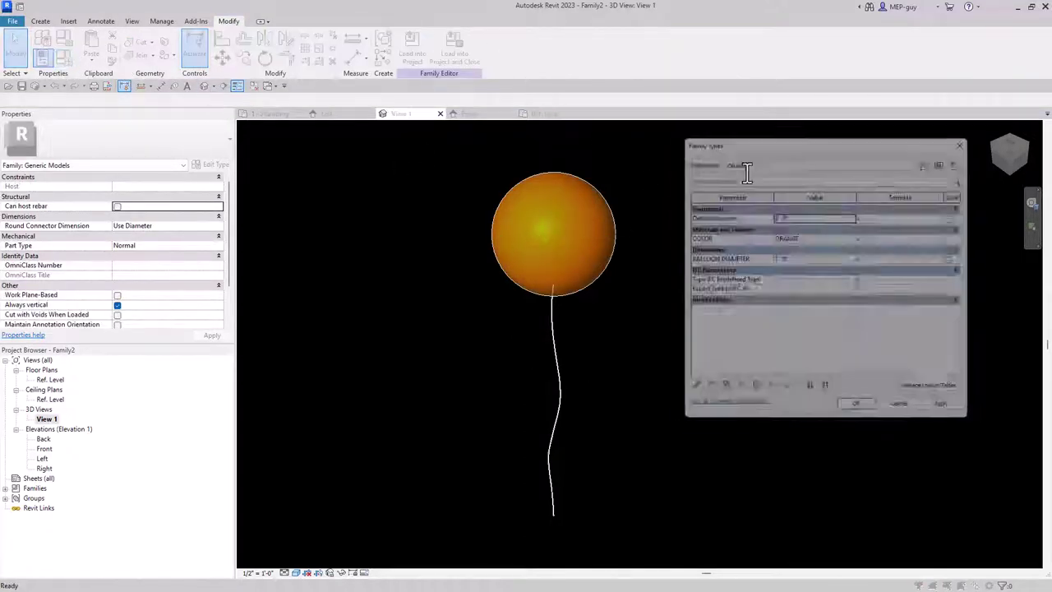
{"action": "left_click", "coordinate": [785, 156]}
{"action": "left_click", "coordinate": [776, 169]}
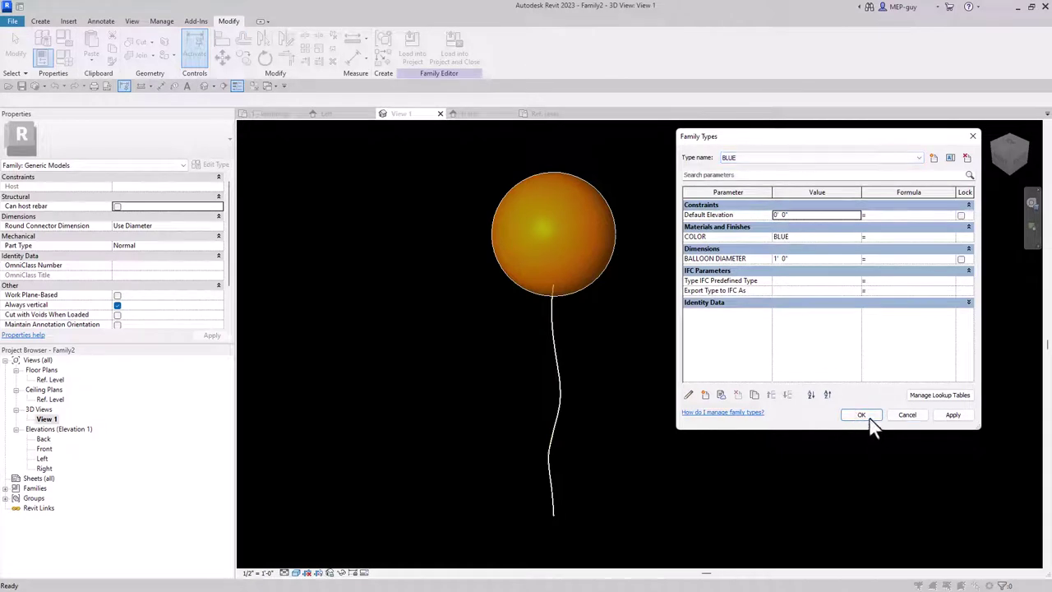
{"action": "left_click", "coordinate": [951, 414]}
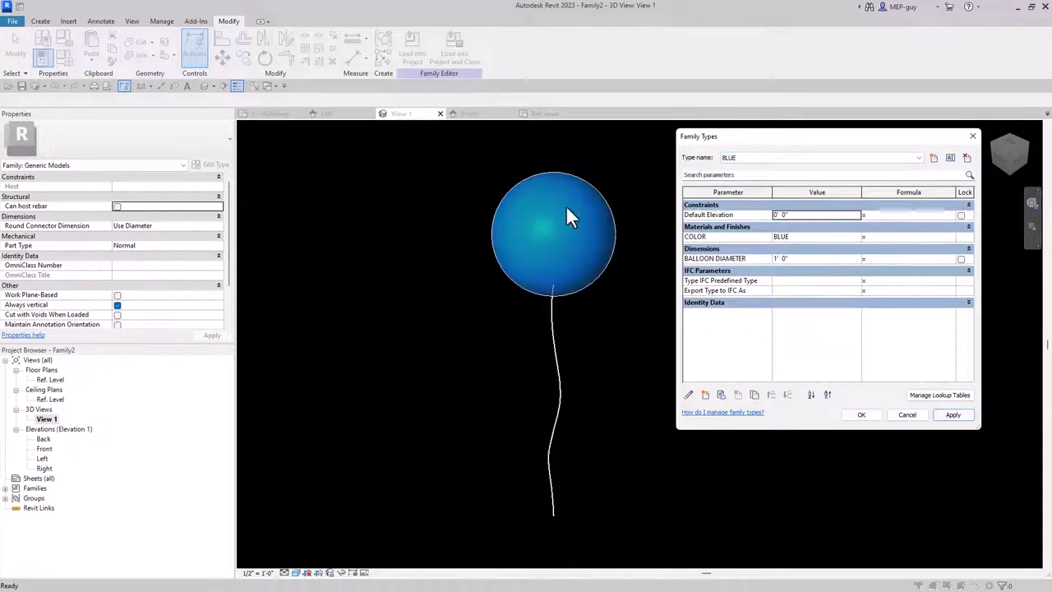
{"action": "left_click", "coordinate": [862, 416]}
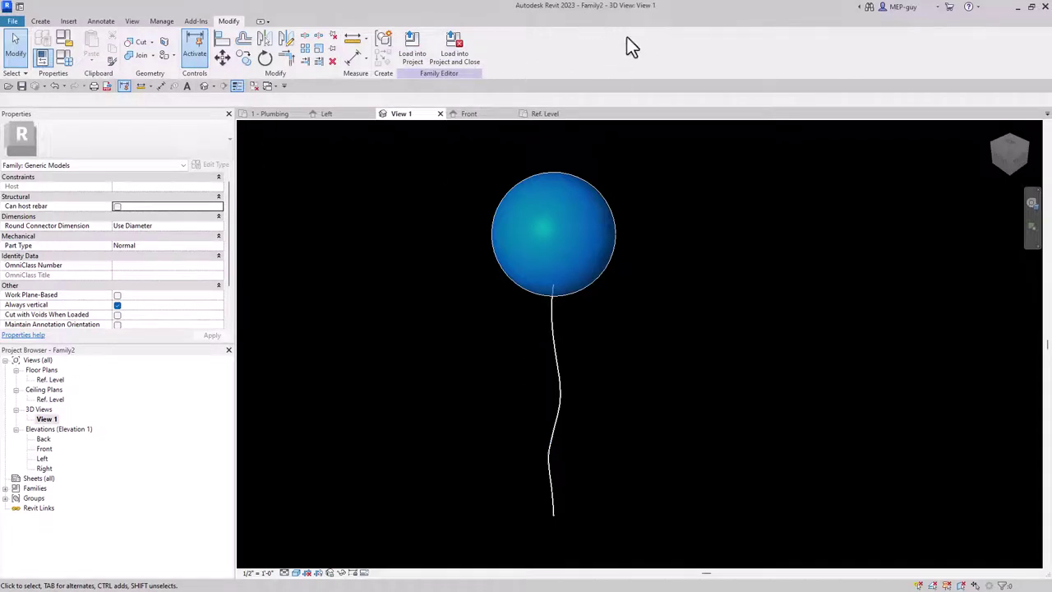
Step: Load the balloon family into the project and place one BLUE instance in the 1 - Plumbing floor plan
{"action": "left_click", "coordinate": [414, 59]}
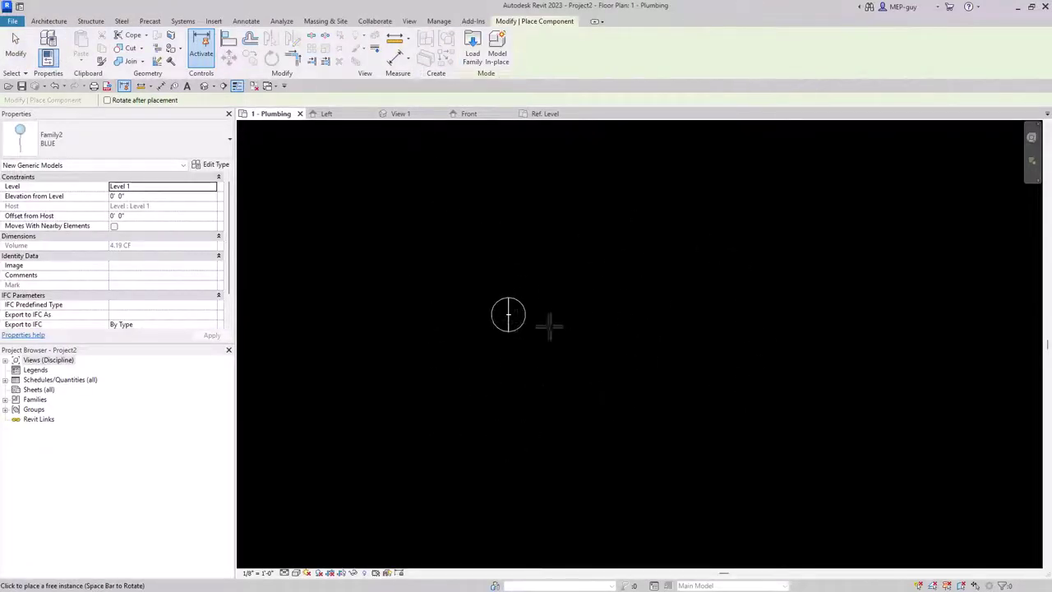
{"action": "left_click", "coordinate": [564, 312]}
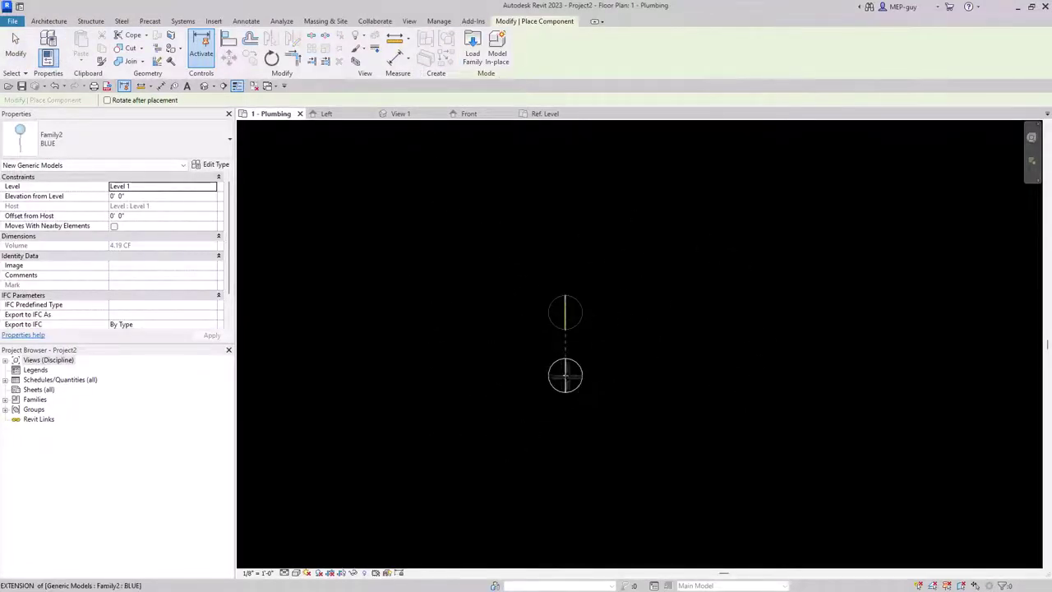
{"action": "scroll", "coordinate": [611, 336], "scroll_direction": "up", "scroll_amount": 3}
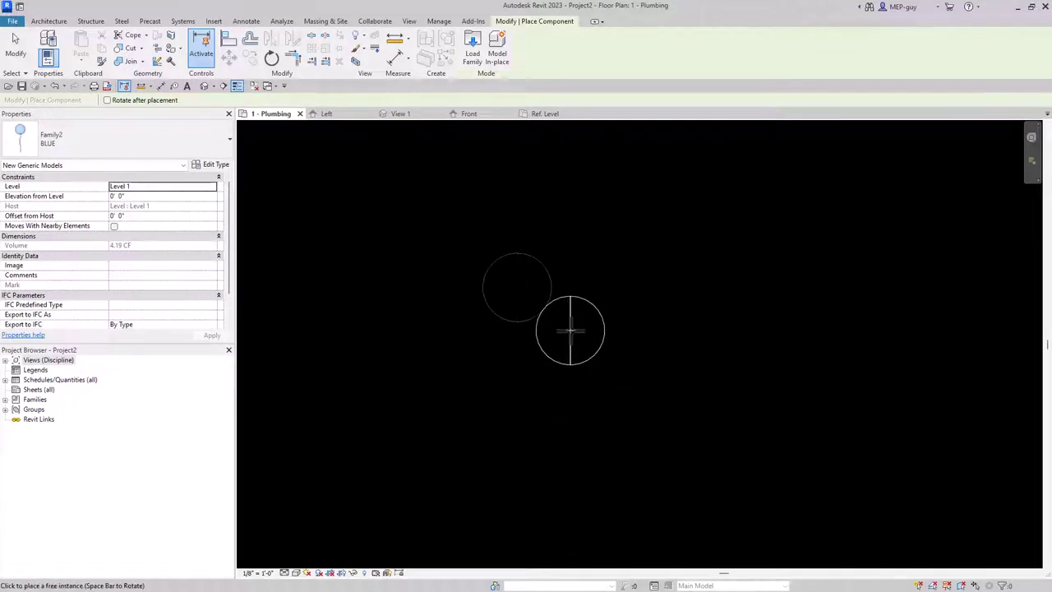
{"action": "key", "text": "Escape"}
{"action": "key", "text": "Escape"}
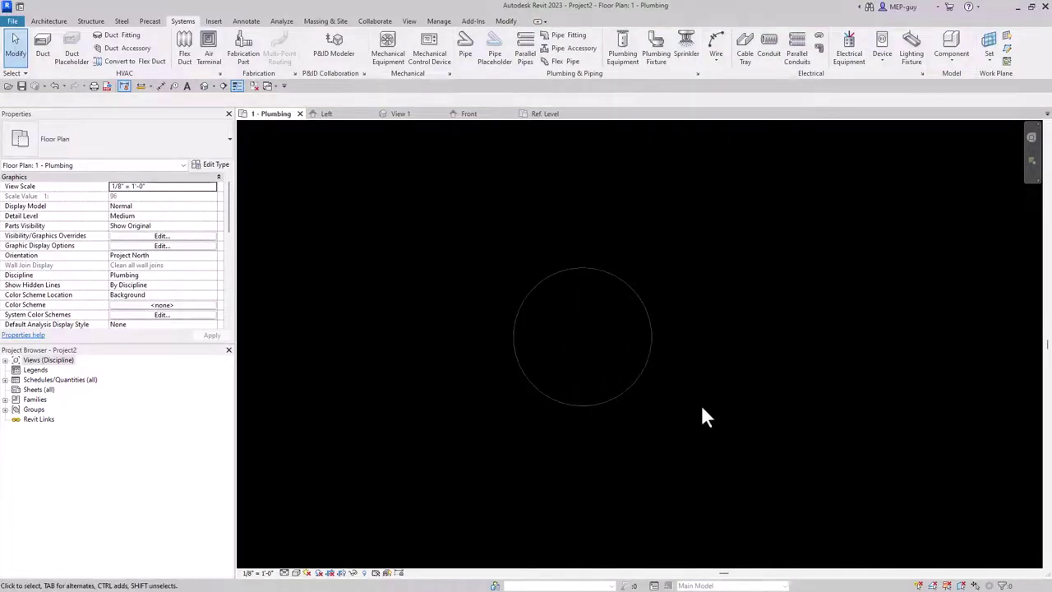
{"action": "left_click_drag", "start_coordinate": [402, 167], "coordinate": [822, 482]}
{"action": "left_click_drag", "start_coordinate": [418, 183], "coordinate": [808, 512]}
{"action": "left_click_drag", "start_coordinate": [398, 239], "coordinate": [722, 503]}
Step: Set the 1 - Plumbing floor plan's discipline to Coordination
{"action": "left_click", "coordinate": [191, 275]}
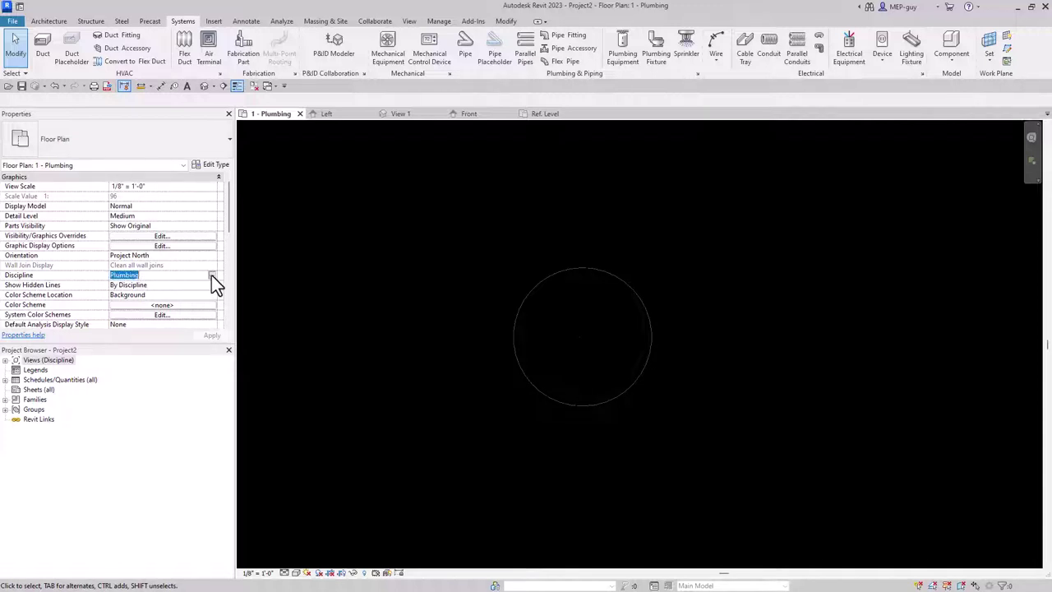
{"action": "left_click", "coordinate": [211, 274]}
{"action": "left_click", "coordinate": [135, 325]}
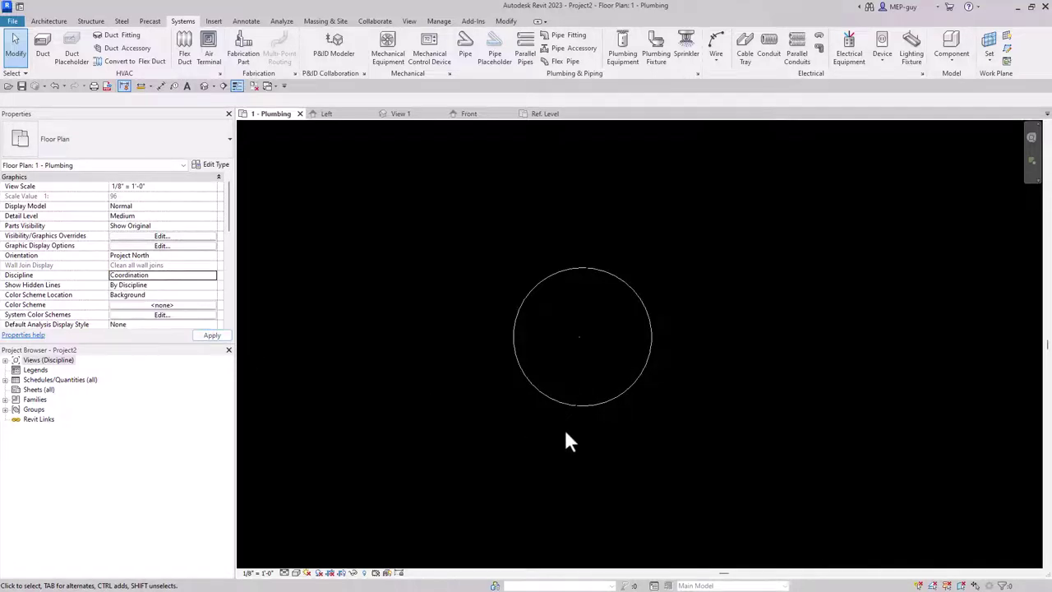
{"action": "left_click", "coordinate": [596, 409]}
{"action": "left_click", "coordinate": [370, 457]}
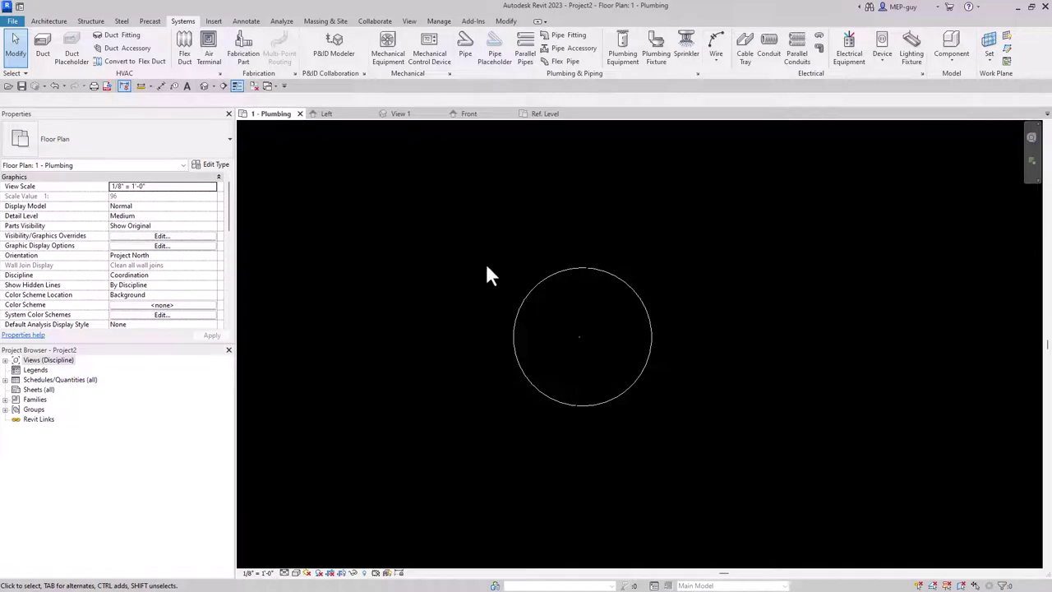
Step: Open the project's default 3D view and frame the placed balloon
{"action": "left_click", "coordinate": [411, 21]}
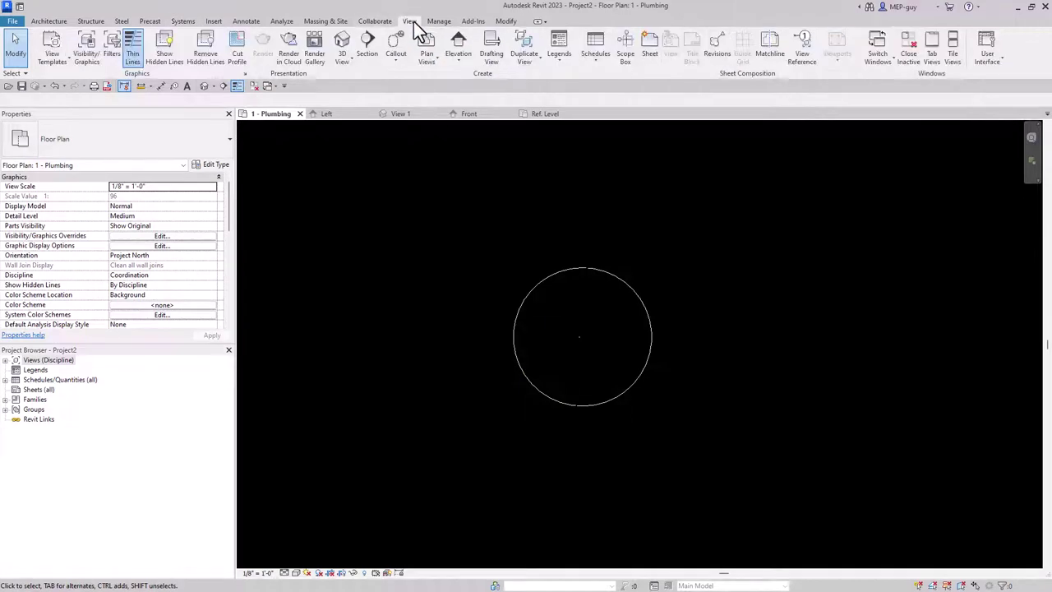
{"action": "left_click", "coordinate": [342, 43]}
{"action": "scroll", "coordinate": [633, 428], "scroll_direction": "up", "scroll_amount": 5}
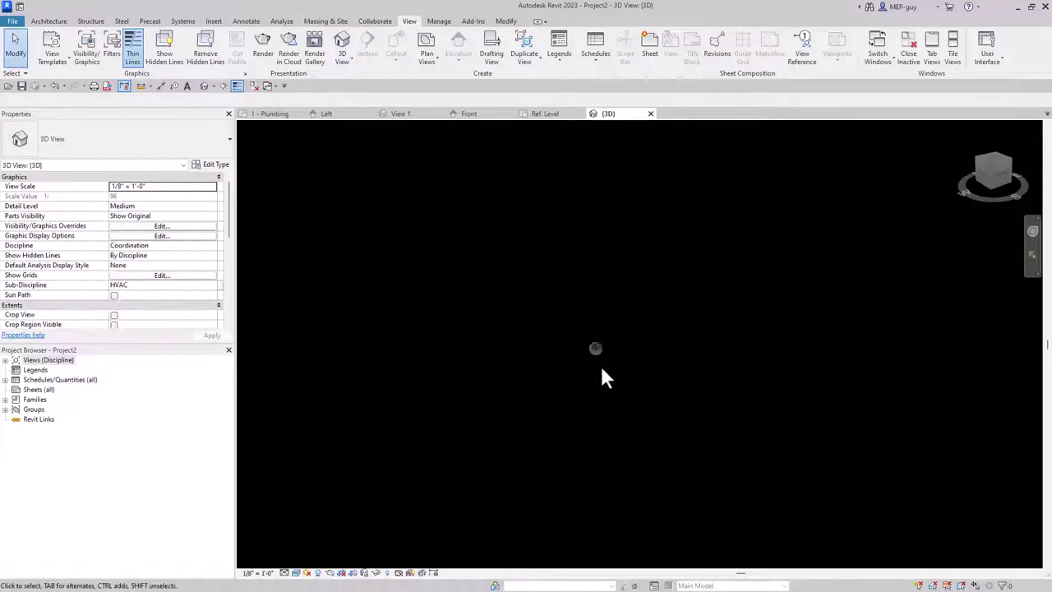
{"action": "scroll", "coordinate": [633, 405], "scroll_direction": "down", "scroll_amount": 3}
{"action": "scroll", "coordinate": [624, 402], "scroll_direction": "up", "scroll_amount": 3}
{"action": "scroll", "coordinate": [624, 386], "scroll_direction": "up", "scroll_amount": 4}
{"action": "scroll", "coordinate": [651, 288], "scroll_direction": "down", "scroll_amount": 2}
{"action": "scroll", "coordinate": [625, 309], "scroll_direction": "up", "scroll_amount": 2}
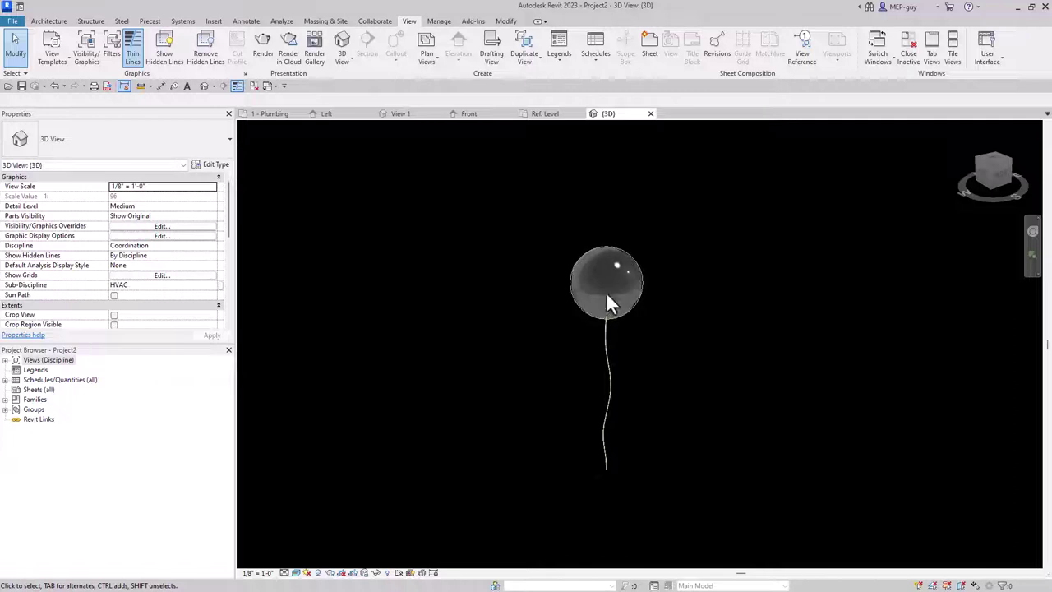
Step: Set the 3D view's visual style to Shaded
{"action": "left_click", "coordinate": [296, 572]}
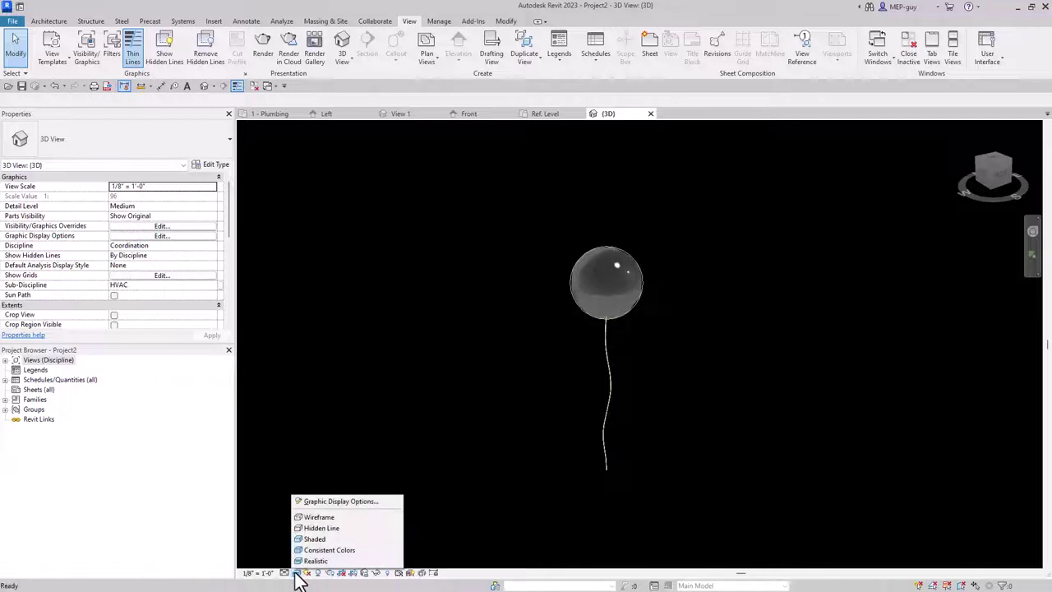
{"action": "left_click", "coordinate": [317, 540]}
{"action": "middle_click_drag", "start_coordinate": [740, 403], "coordinate": [707, 312]}
{"action": "scroll", "coordinate": [688, 274], "scroll_direction": "up", "scroll_amount": 2}
{"action": "mouse_move", "coordinate": [688, 275]}
{"action": "middle_mouse_down"}
{"action": "mouse_move", "coordinate": [714, 285]}
{"action": "mouse_move", "coordinate": [707, 277]}
{"action": "middle_mouse_up"}
Step: Copy the BLUE balloon beside the original and change the copy to the ORANGE type
{"action": "left_click", "coordinate": [587, 263]}
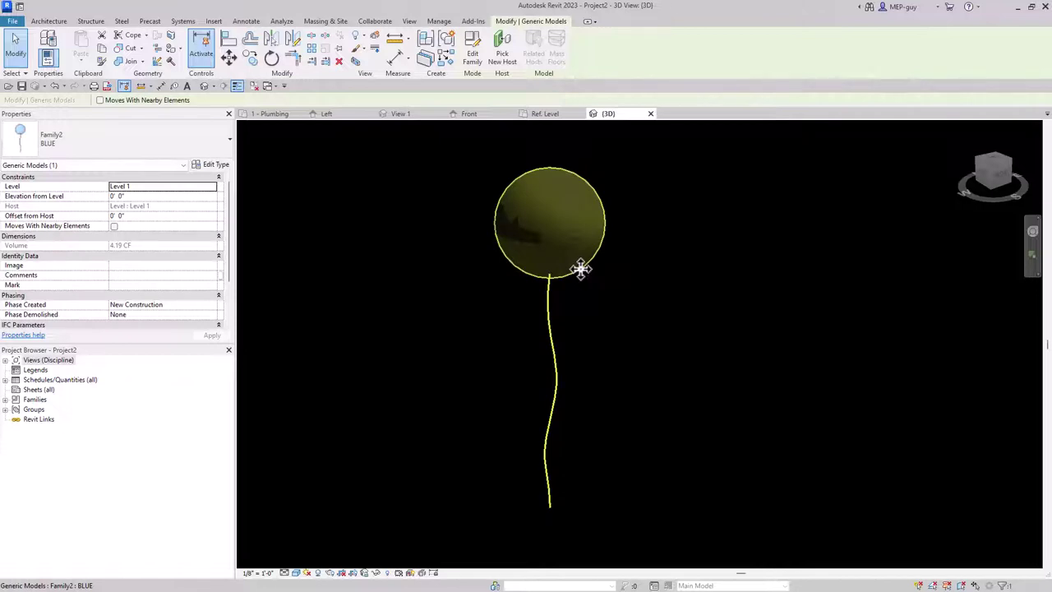
{"action": "left_click_drag", "start_coordinate": [719, 304], "coordinate": [708, 326]}
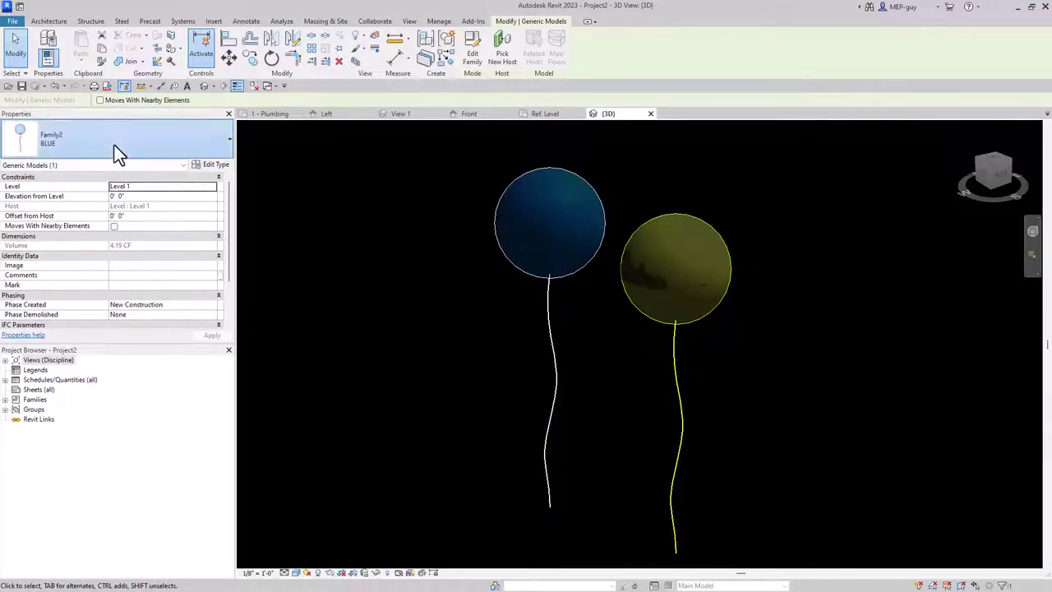
{"action": "left_click", "coordinate": [113, 146]}
{"action": "left_click", "coordinate": [36, 218]}
{"action": "left_click", "coordinate": [850, 337]}
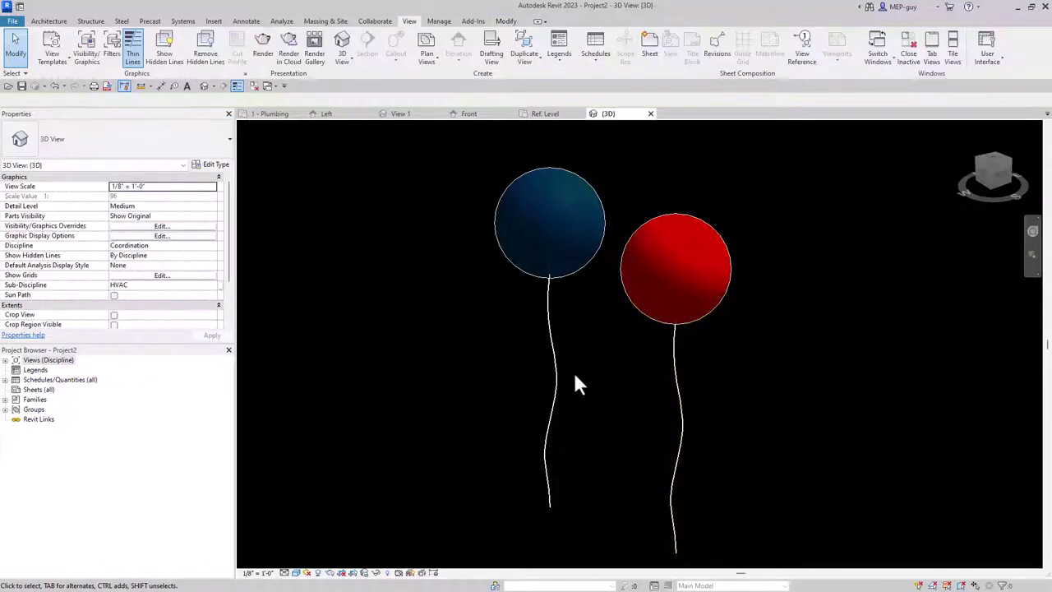
Step: From the ORANGE type's COLOR parameter, set the ORANGE material's generic appearance color to RGB 255 128 0
{"action": "scroll", "coordinate": [608, 369], "scroll_direction": "down", "scroll_amount": 3}
{"action": "scroll", "coordinate": [608, 369], "scroll_direction": "up", "scroll_amount": 3}
{"action": "middle_click_drag", "start_coordinate": [608, 369], "coordinate": [726, 372], "text": "shift"}
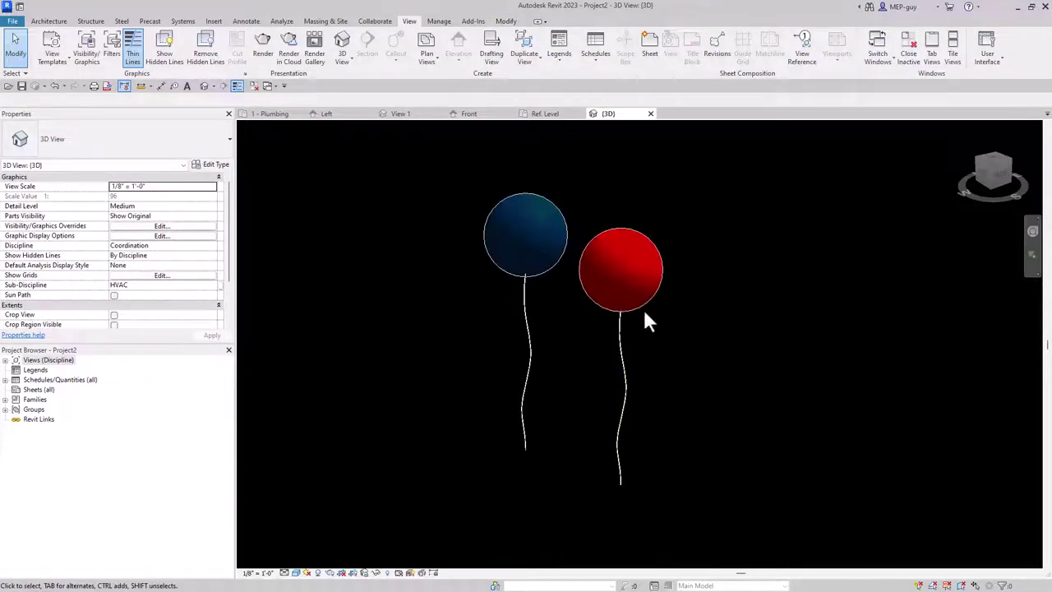
{"action": "left_click", "coordinate": [650, 306]}
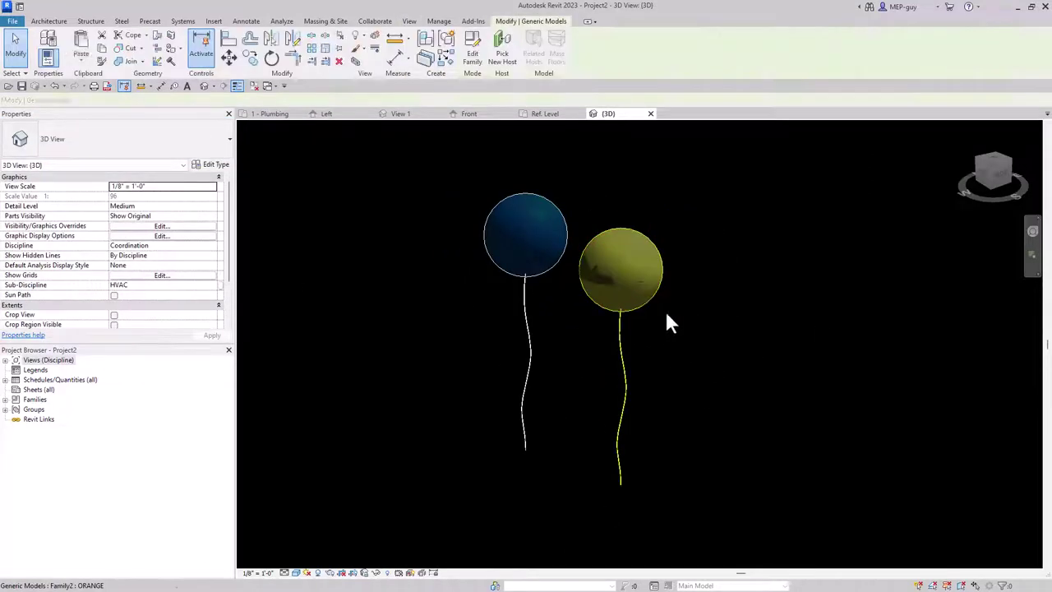
{"action": "left_click", "coordinate": [211, 165]}
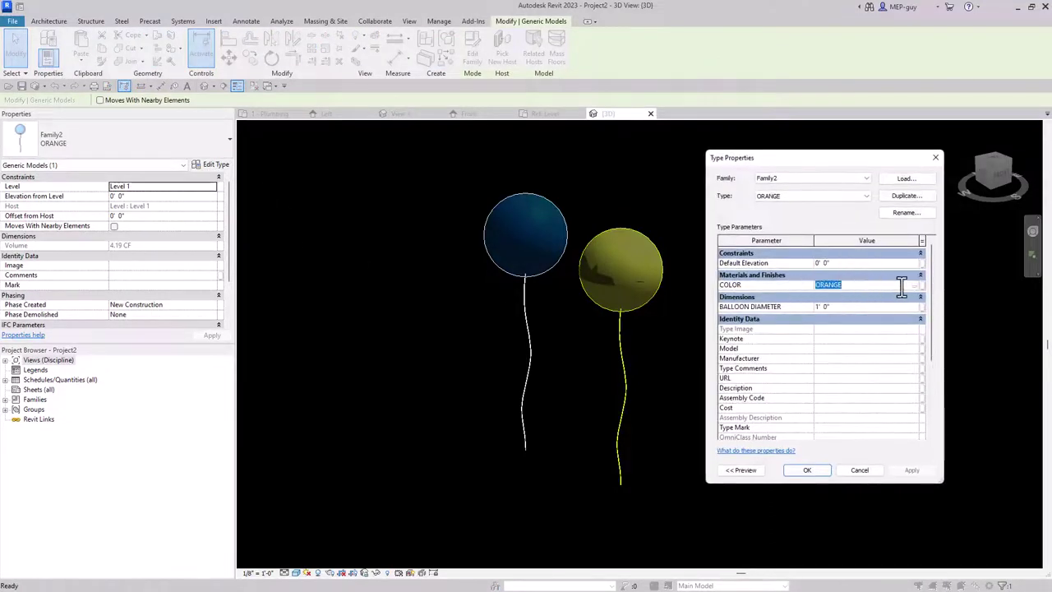
{"action": "left_click", "coordinate": [914, 285]}
{"action": "left_click", "coordinate": [914, 285]}
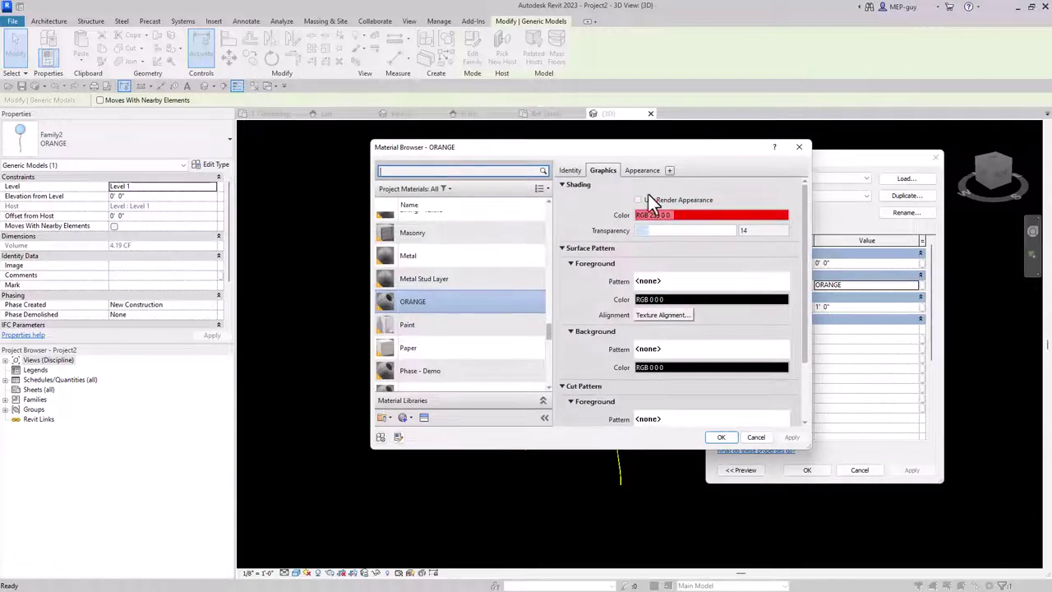
{"action": "left_click", "coordinate": [643, 171]}
{"action": "scroll", "coordinate": [731, 297], "scroll_direction": "down", "scroll_amount": 3}
{"action": "scroll", "coordinate": [731, 297], "scroll_direction": "up", "scroll_amount": 3}
{"action": "left_click", "coordinate": [695, 294]}
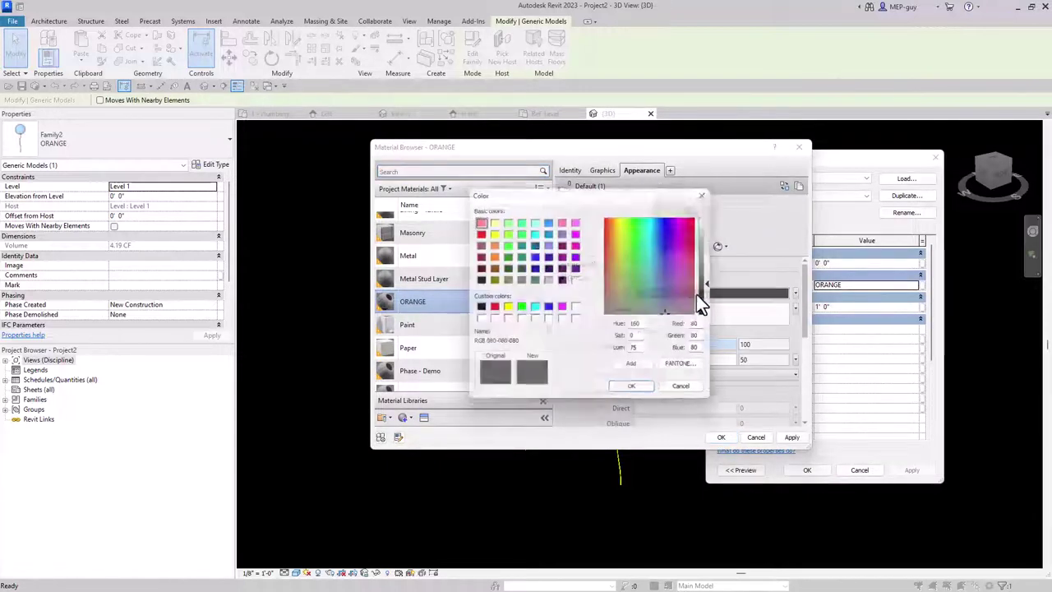
{"action": "left_click", "coordinate": [491, 256]}
{"action": "left_click", "coordinate": [648, 392]}
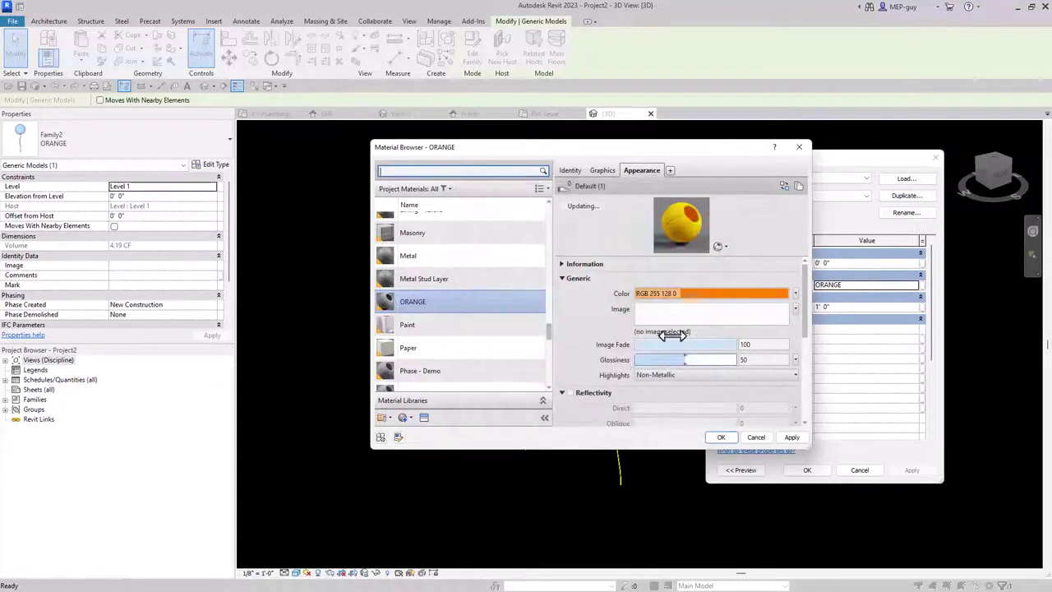
Step: Make the ORANGE material's shading use its render appearance, and accept the material and type properties
{"action": "left_click", "coordinate": [602, 171]}
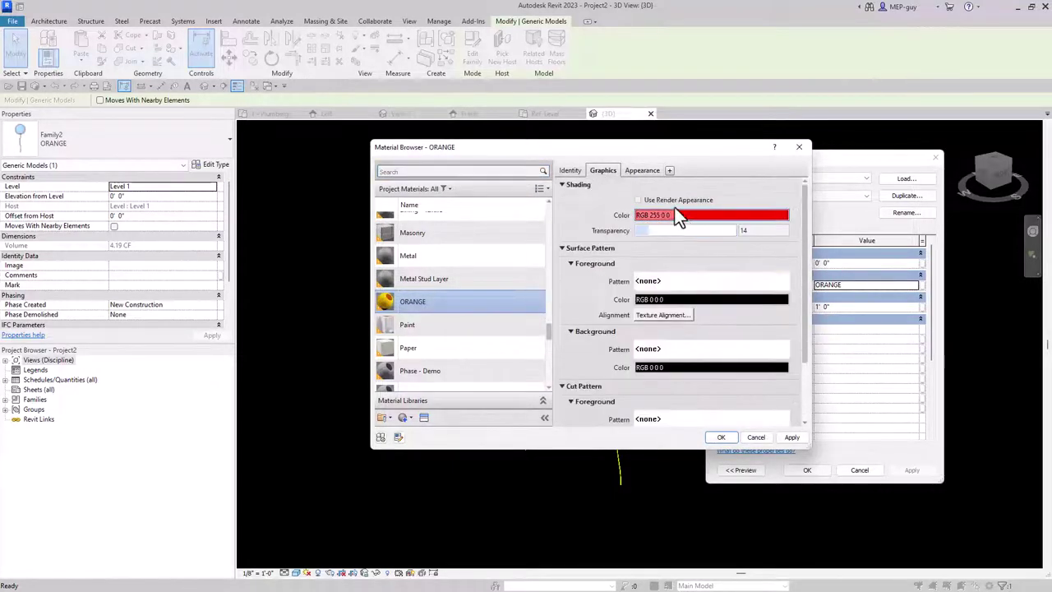
{"action": "left_click", "coordinate": [638, 200]}
{"action": "left_click", "coordinate": [727, 437]}
{"action": "left_click", "coordinate": [814, 399]}
Step: Make two copies of the BLUE balloon on the far side of the ORANGE one
{"action": "scroll", "coordinate": [794, 394], "scroll_direction": "down", "scroll_amount": 3}
{"action": "middle_click_drag", "start_coordinate": [802, 408], "coordinate": [784, 406]}
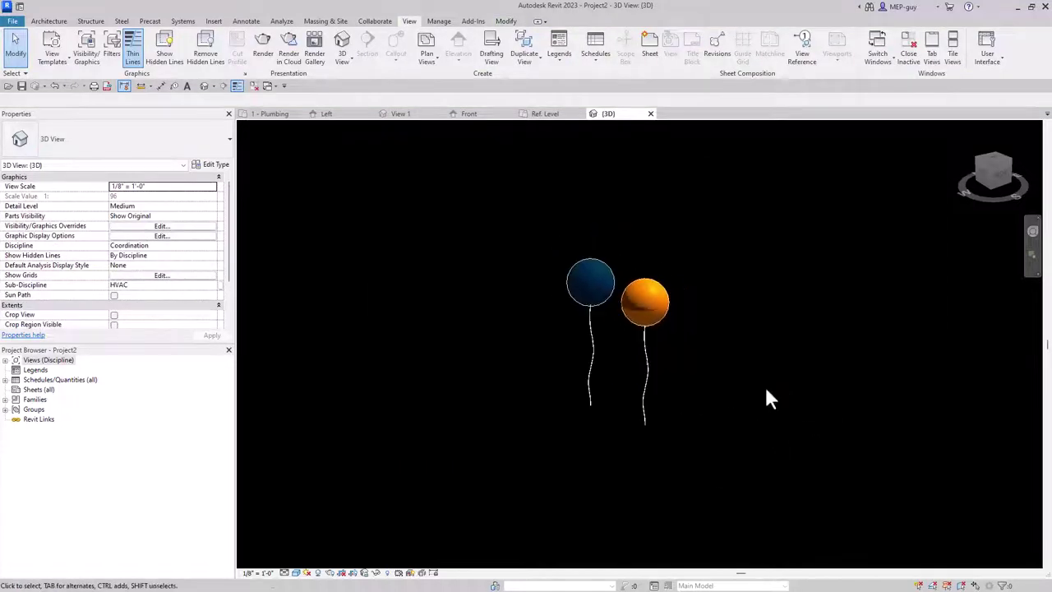
{"action": "left_click_drag", "start_coordinate": [601, 306], "coordinate": [728, 353], "text": "ctrl"}
{"action": "left_click", "coordinate": [655, 327]}
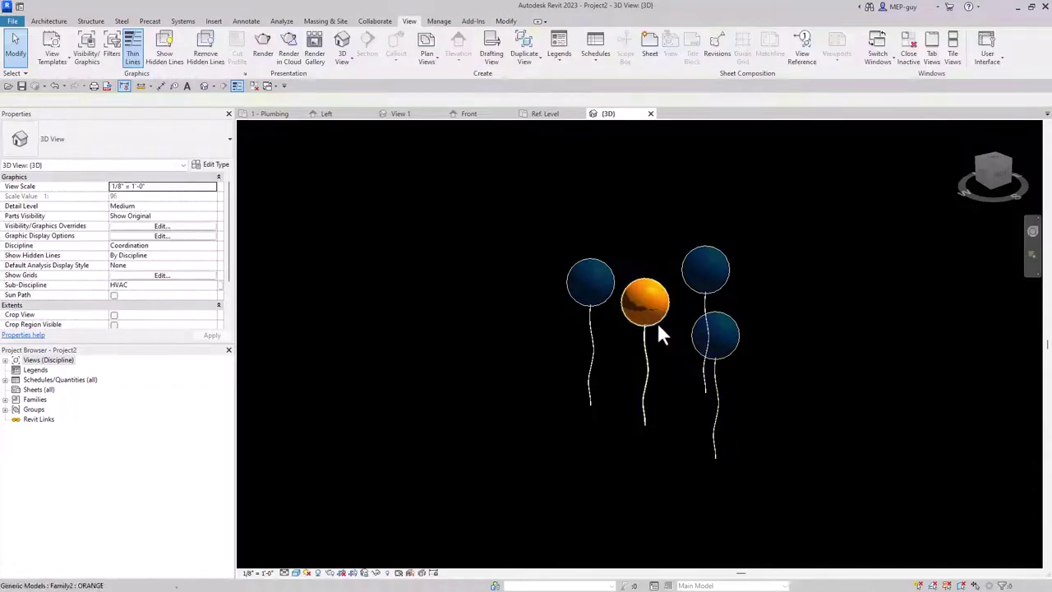
Step: Make three copies of the ORANGE balloon, spread around the original BLUE balloon
{"action": "left_click", "coordinate": [662, 317]}
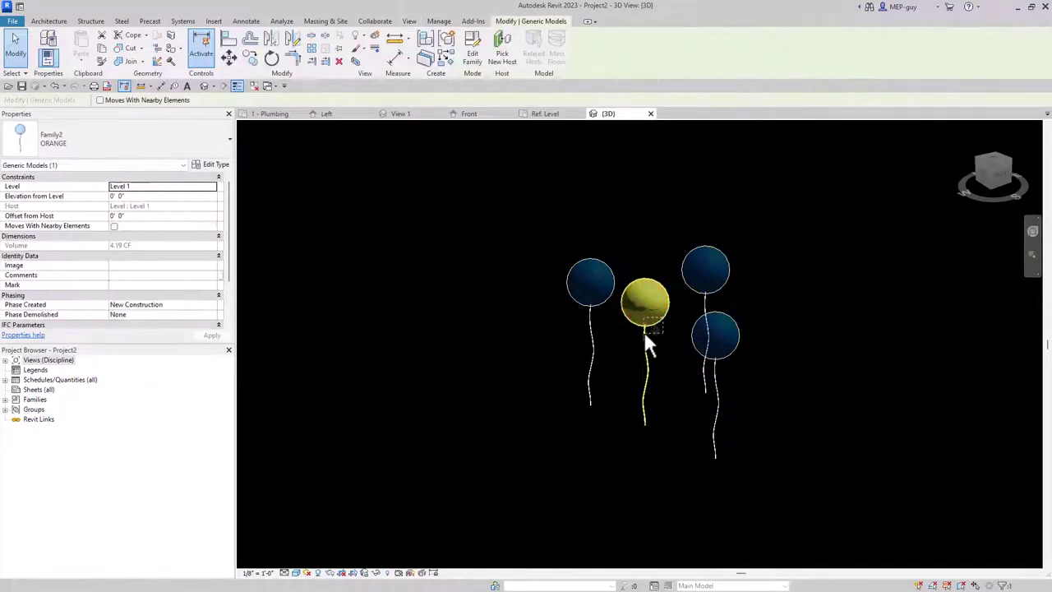
{"action": "left_click_drag", "start_coordinate": [658, 321], "coordinate": [549, 359], "text": "ctrl"}
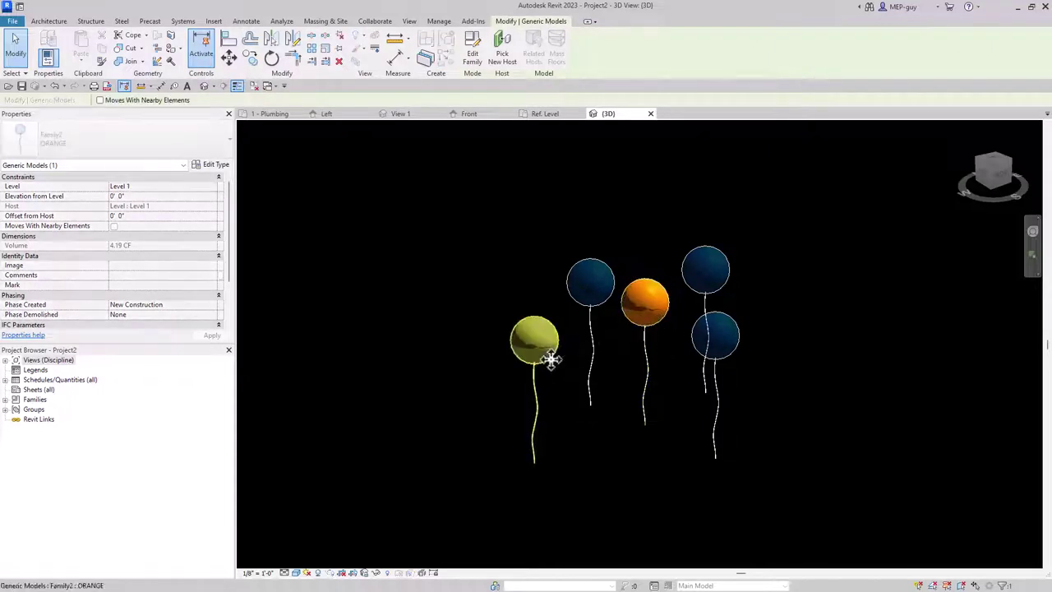
{"action": "left_click_drag", "start_coordinate": [547, 310], "coordinate": [527, 231], "text": "ctrl"}
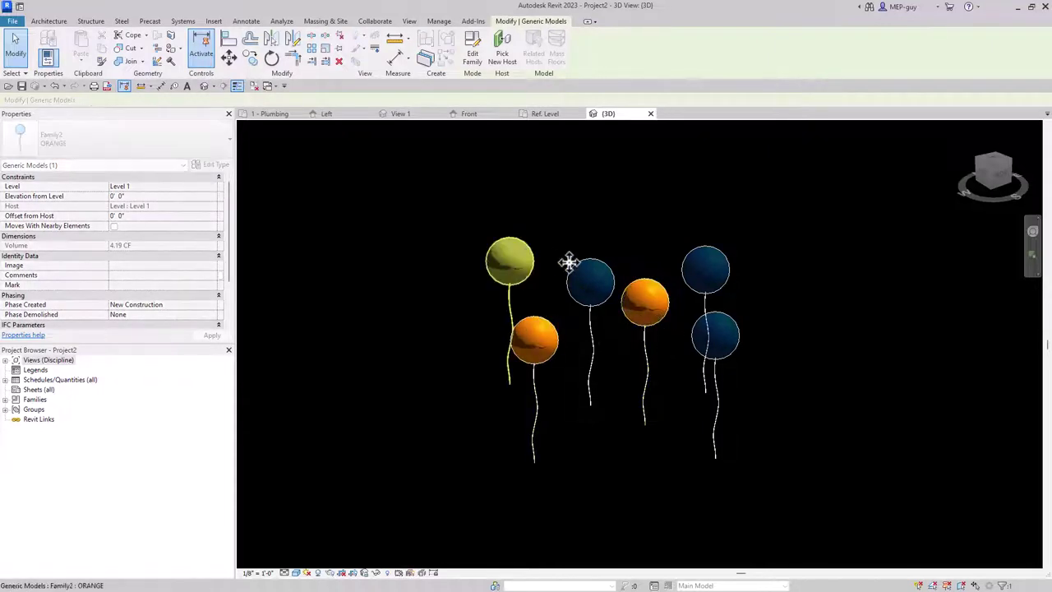
{"action": "key", "text": "Escape"}
{"action": "left_click", "coordinate": [549, 329]}
{"action": "left_click_drag", "start_coordinate": [549, 329], "coordinate": [643, 200], "text": "ctrl"}
{"action": "left_click", "coordinate": [849, 287]}
Step: Copy the original BLUE balloon once more, placing the copy in front of the group
{"action": "scroll", "coordinate": [805, 416], "scroll_direction": "down", "scroll_amount": 2}
{"action": "middle_click_drag", "start_coordinate": [806, 416], "coordinate": [580, 336], "text": "shift"}
{"action": "left_click_drag", "start_coordinate": [607, 342], "coordinate": [593, 395]}
{"action": "left_click", "coordinate": [763, 422]}
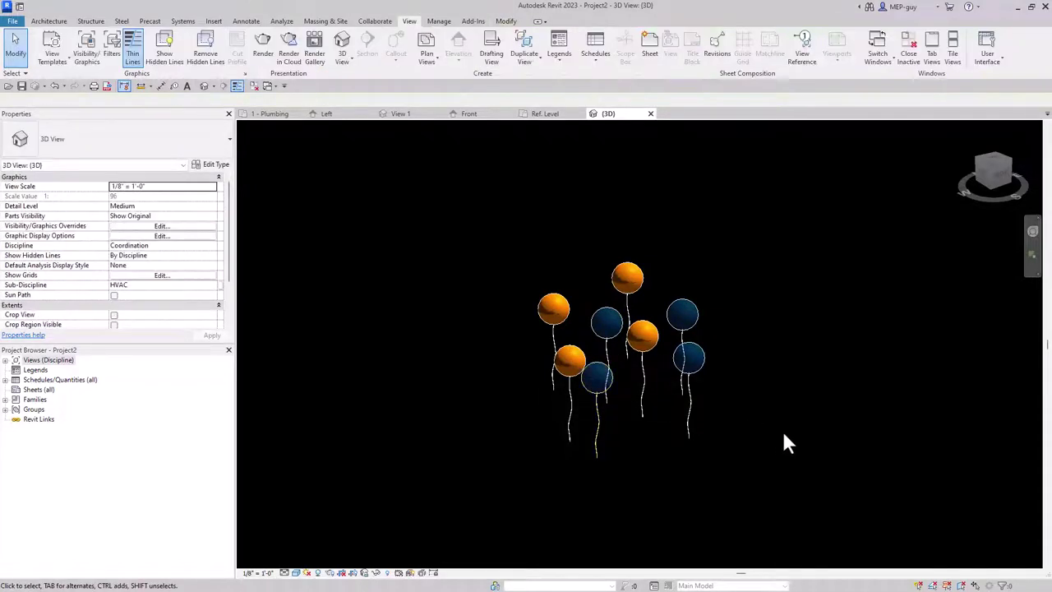
Step: Open the South - Plumbing building elevation
{"action": "scroll", "coordinate": [661, 434], "scroll_direction": "down", "scroll_amount": 2}
{"action": "middle_click_drag", "start_coordinate": [480, 140], "coordinate": [734, 394], "text": "shift"}
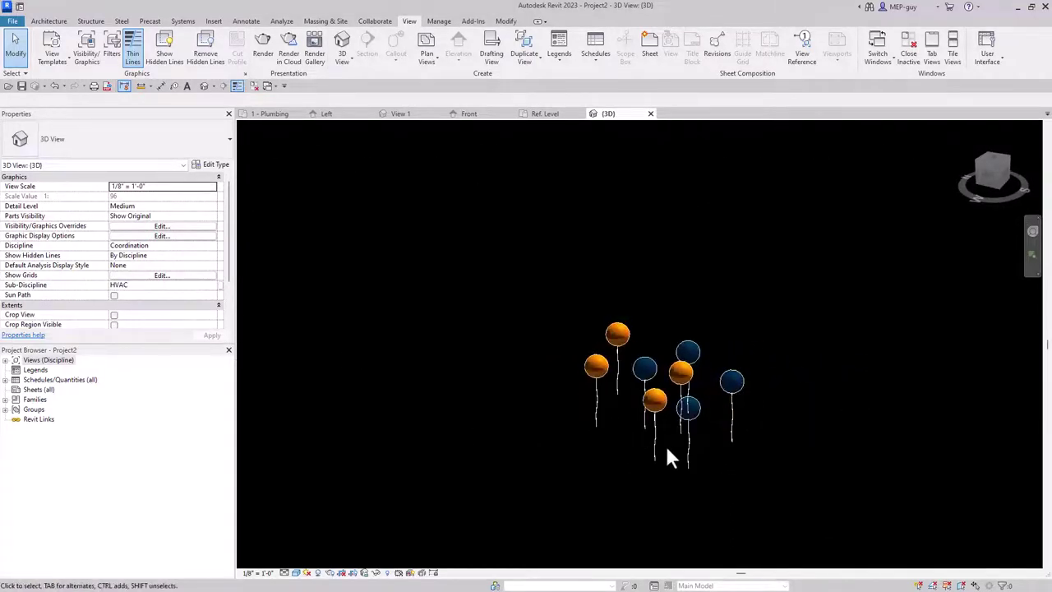
{"action": "scroll", "coordinate": [832, 444], "scroll_direction": "up", "scroll_amount": 1}
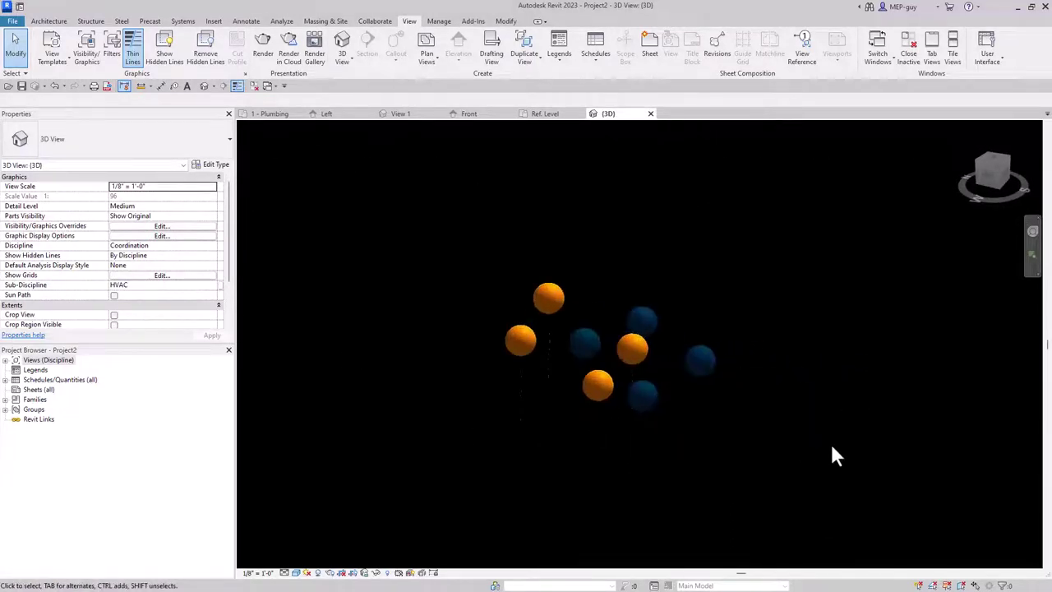
{"action": "left_click", "coordinate": [6, 361]}
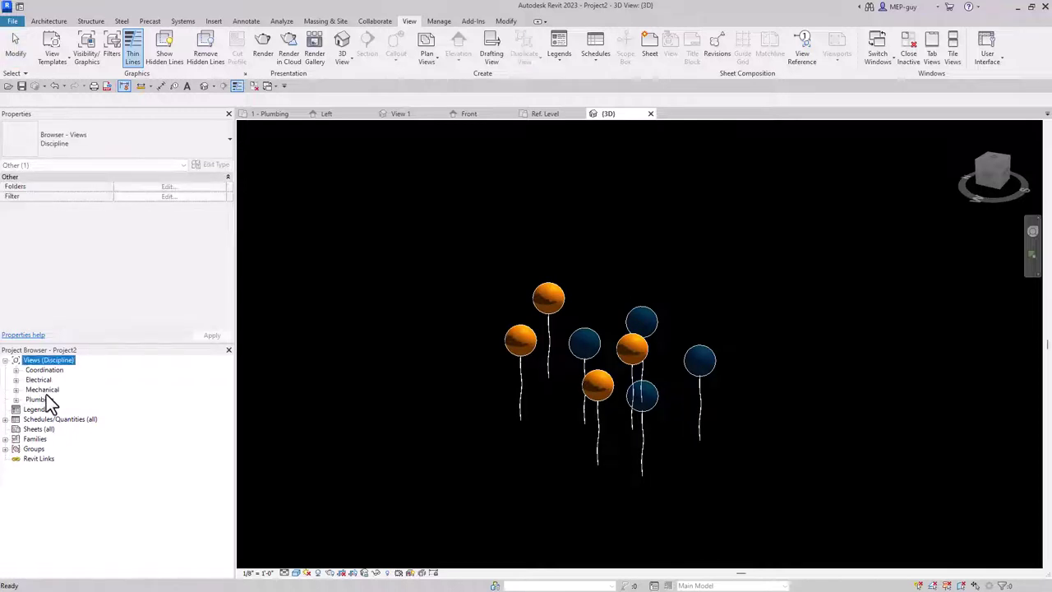
{"action": "left_click", "coordinate": [16, 399]}
{"action": "left_click", "coordinate": [26, 409]}
{"action": "left_click", "coordinate": [38, 439]}
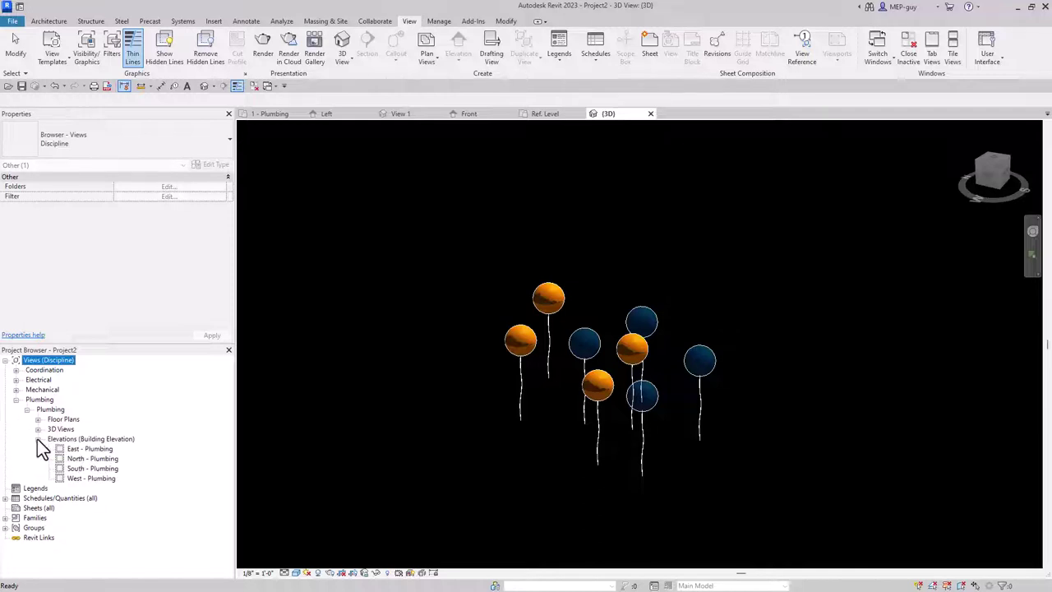
{"action": "double_click", "coordinate": [104, 470]}
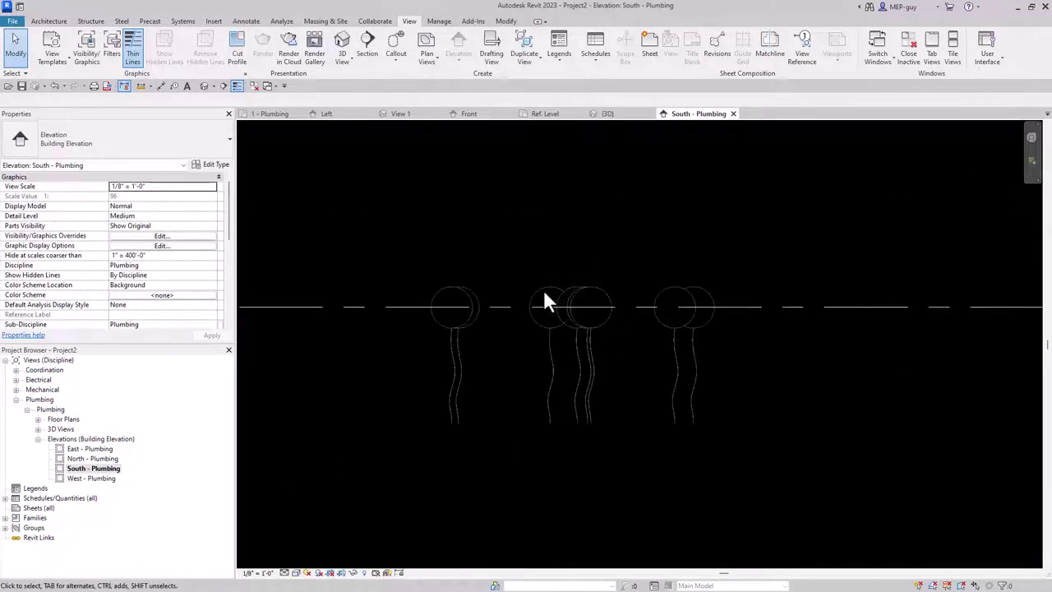
Step: Set the South - Plumbing elevation's discipline to Coordination and its visual style to Shaded
{"action": "left_click", "coordinate": [169, 267]}
{"action": "left_click", "coordinate": [211, 266]}
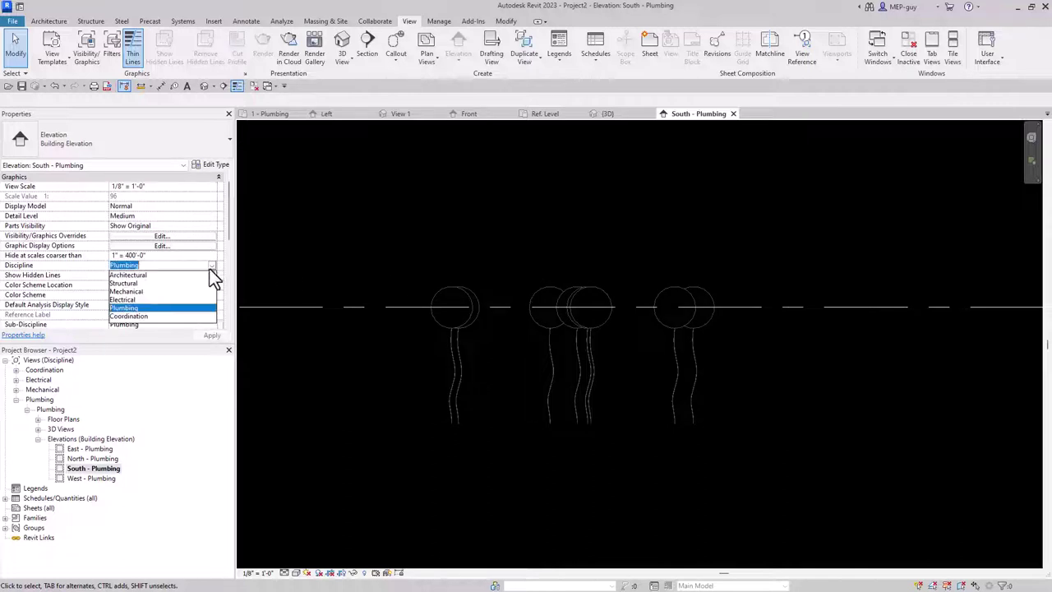
{"action": "left_click", "coordinate": [134, 315]}
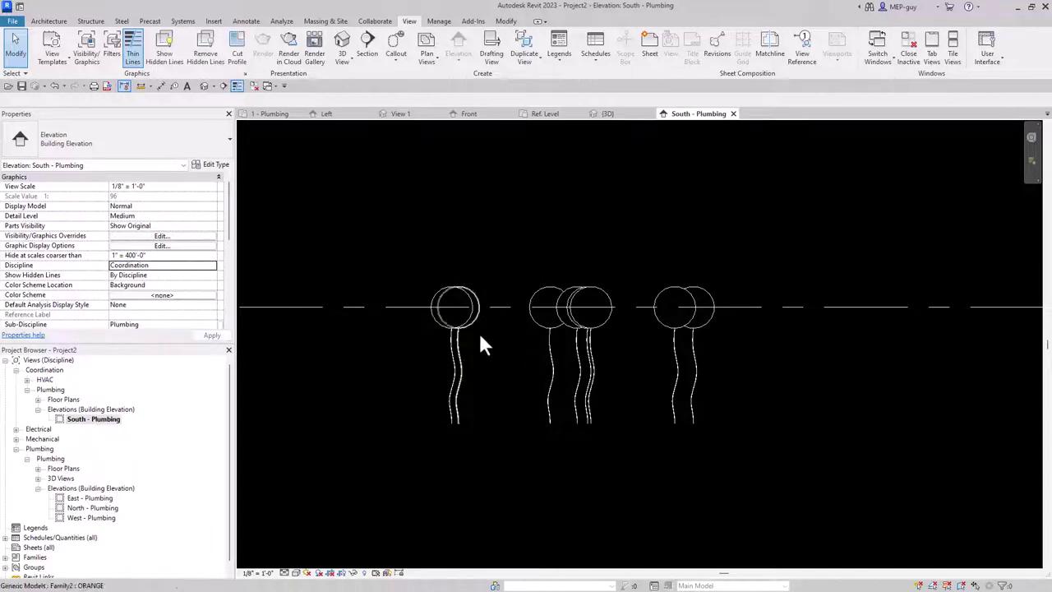
{"action": "left_click", "coordinate": [296, 573]}
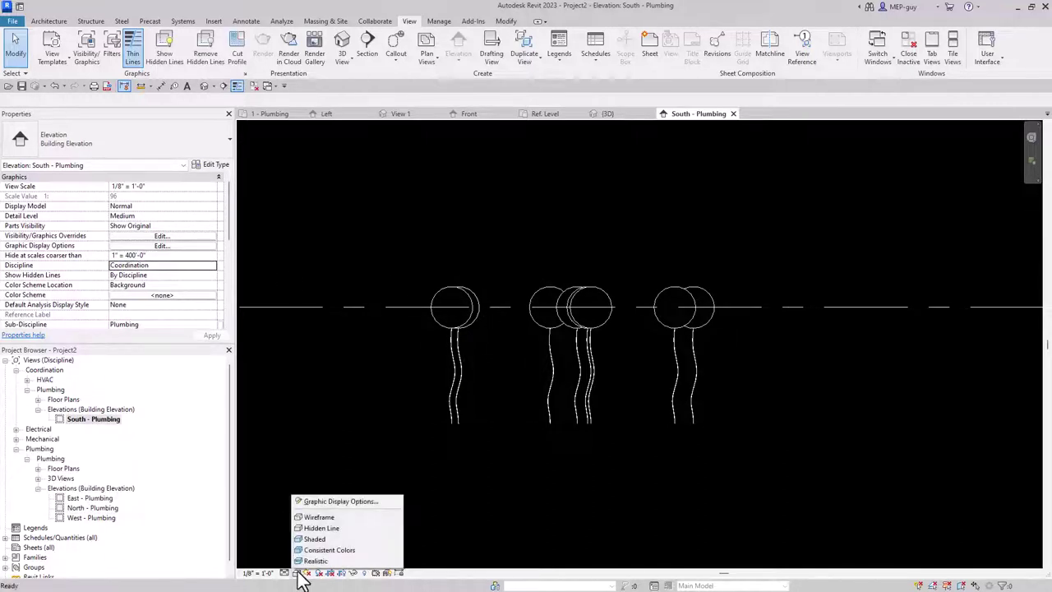
{"action": "left_click", "coordinate": [329, 536]}
Step: Raise the leftmost ORANGE balloon in the elevation to 1' 2" above Level 1
{"action": "left_click", "coordinate": [475, 297]}
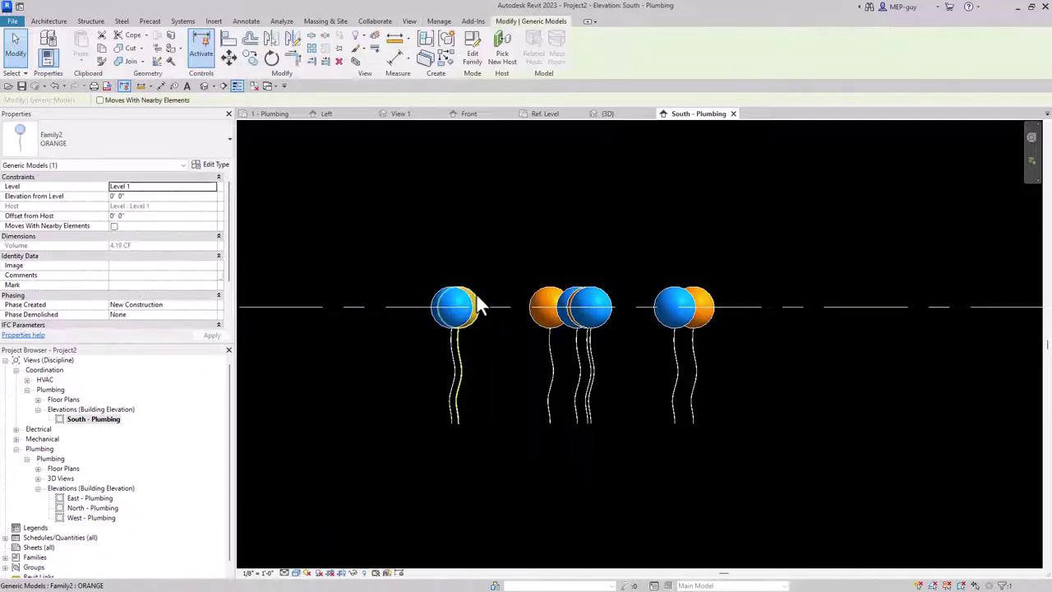
{"action": "key", "text": "Up"}
{"action": "key", "text": "Up"}
{"action": "key", "text": "Up"}
{"action": "key", "text": "Up"}
{"action": "key", "text": "Up"}
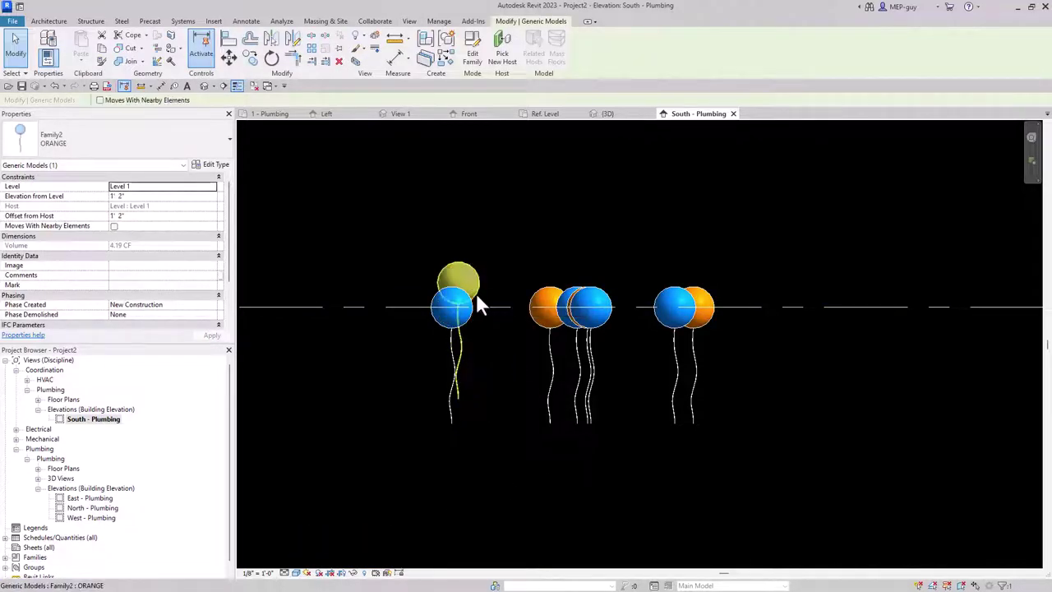
Step: Move the front BLUE balloon of the middle cluster up, clear of the level line
{"action": "left_click", "coordinate": [603, 300]}
{"action": "left_click_drag", "start_coordinate": [603, 301], "coordinate": [611, 233]}
{"action": "key", "text": "Escape"}
Step: Lower the rightmost ORANGE balloon to an elevation of -1' 8" from Level 1
{"action": "left_click", "coordinate": [705, 295]}
{"action": "key", "text": "Down"}
{"action": "key", "text": "Down"}
{"action": "key", "text": "Down"}
{"action": "key", "text": "Down"}
{"action": "key", "text": "Down"}
{"action": "key", "text": "Down"}
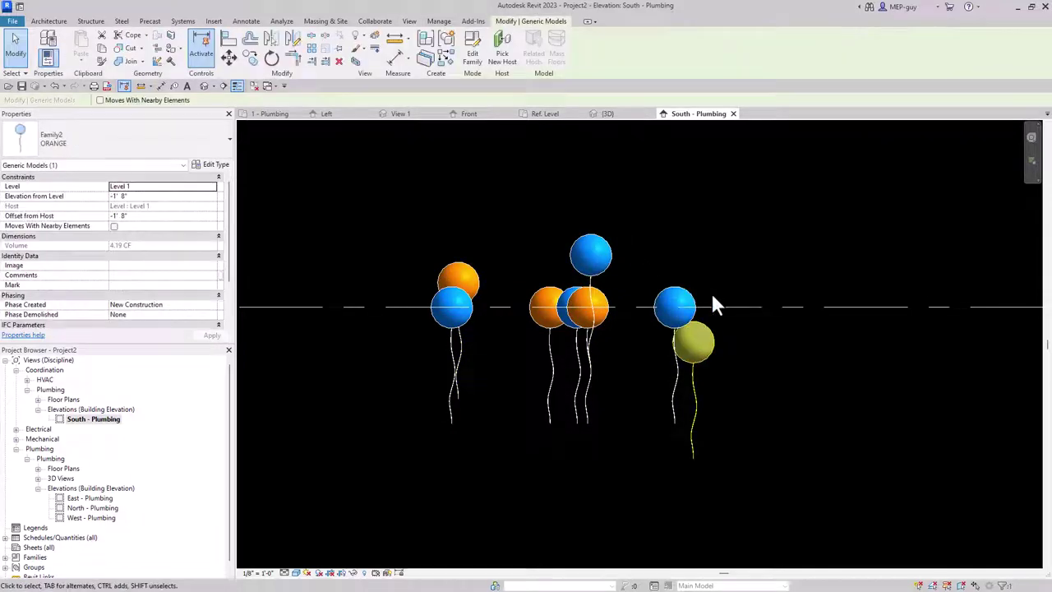
Step: Lower the remaining BLUE balloon in the middle cluster to -1' 8" from Level 1
{"action": "left_click", "coordinate": [565, 328]}
{"action": "key", "text": "Down"}
{"action": "key", "text": "Down"}
{"action": "key", "text": "Down"}
{"action": "key", "text": "Down"}
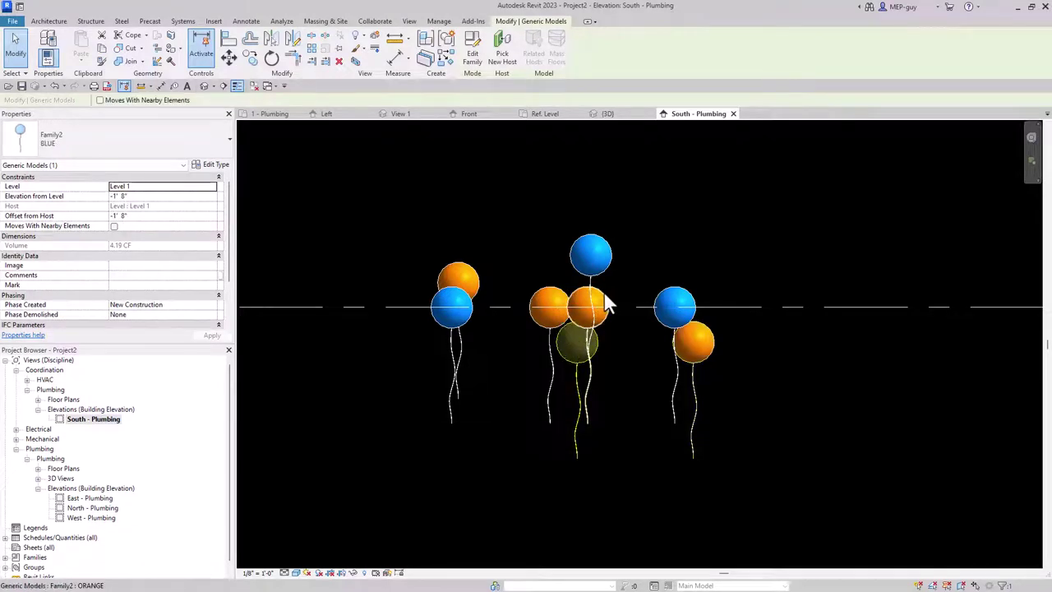
Step: Spread the two middle ORANGE balloons apart, one slightly up and right, the other slightly down and left
{"action": "left_click", "coordinate": [603, 301]}
{"action": "left_click_drag", "start_coordinate": [625, 281], "coordinate": [643, 272]}
{"action": "left_click", "coordinate": [551, 288]}
{"action": "left_click_drag", "start_coordinate": [550, 287], "coordinate": [516, 300]}
{"action": "left_click", "coordinate": [518, 242]}
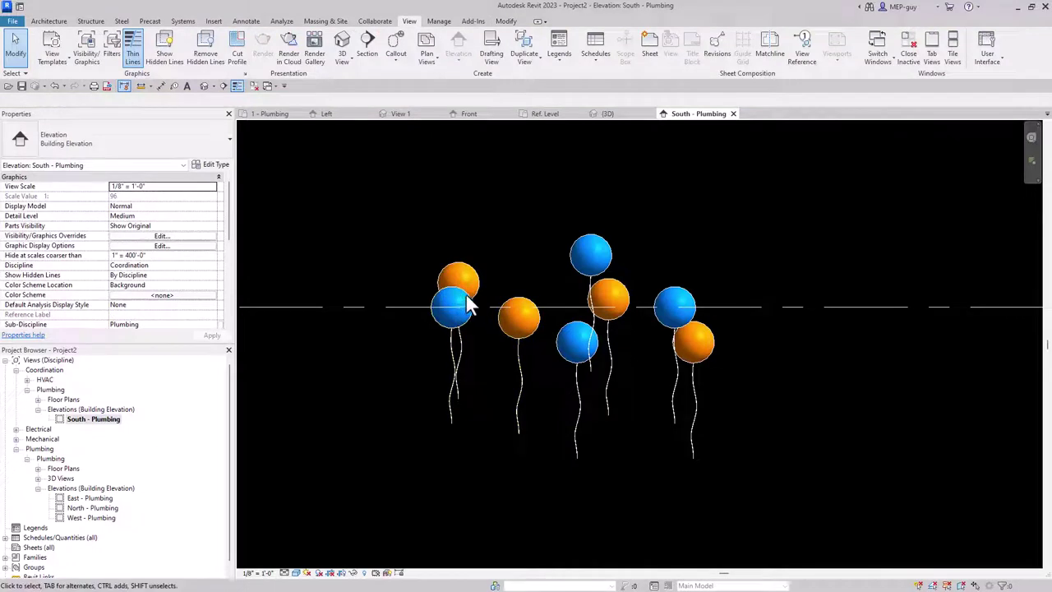
Step: Return to the 1 - Plumbing floor plan and bring the whole balloon group into view
{"action": "scroll", "coordinate": [624, 308], "scroll_direction": "down", "scroll_amount": 3}
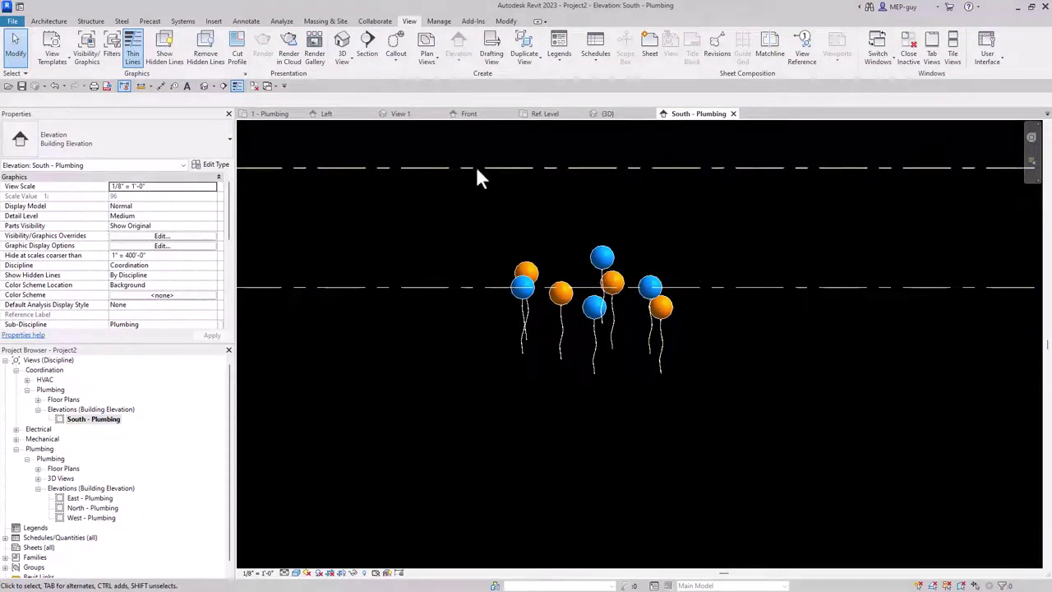
{"action": "left_click", "coordinate": [274, 115]}
{"action": "scroll", "coordinate": [631, 335], "scroll_direction": "down", "scroll_amount": 6}
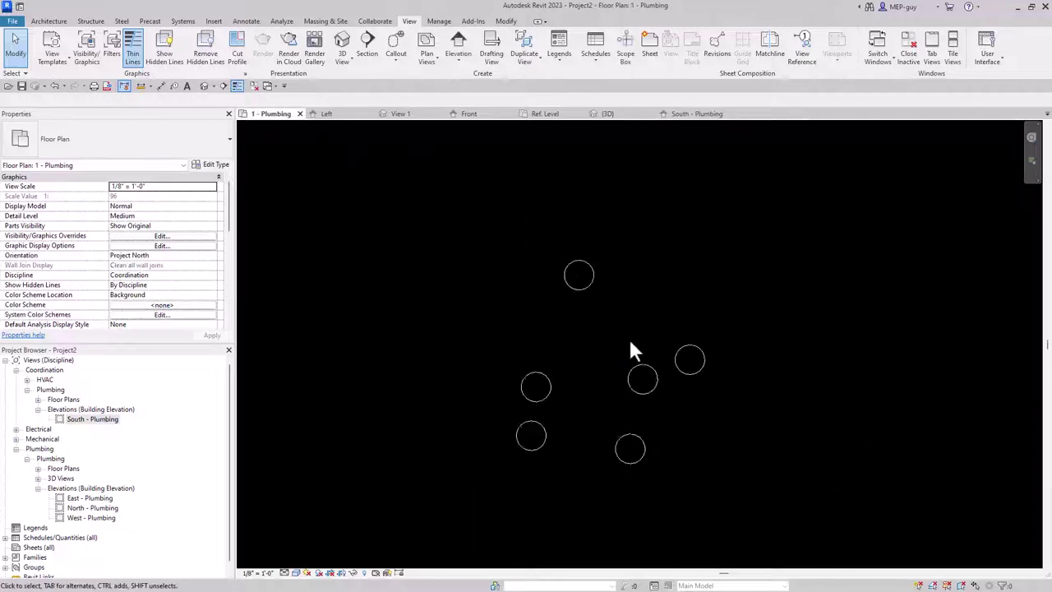
Step: Change the visual style of the 1 - Plumbing floor plan to display the balloons in their material colors
{"action": "scroll", "coordinate": [666, 452], "scroll_direction": "up", "scroll_amount": 2}
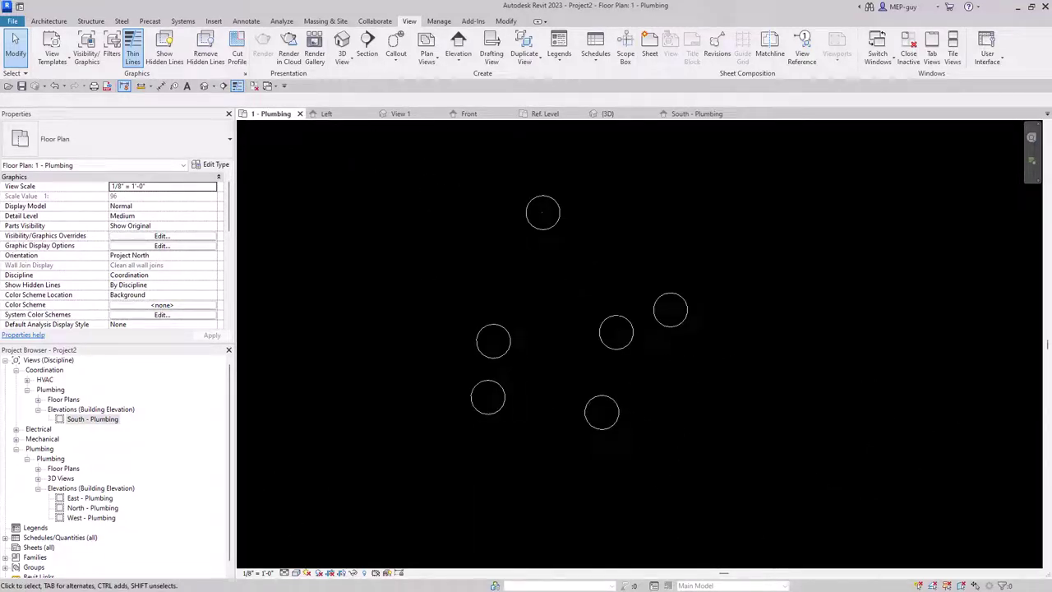
{"action": "left_click", "coordinate": [303, 579]}
{"action": "left_click", "coordinate": [319, 543]}
{"action": "scroll", "coordinate": [588, 482], "scroll_direction": "down", "scroll_amount": 4}
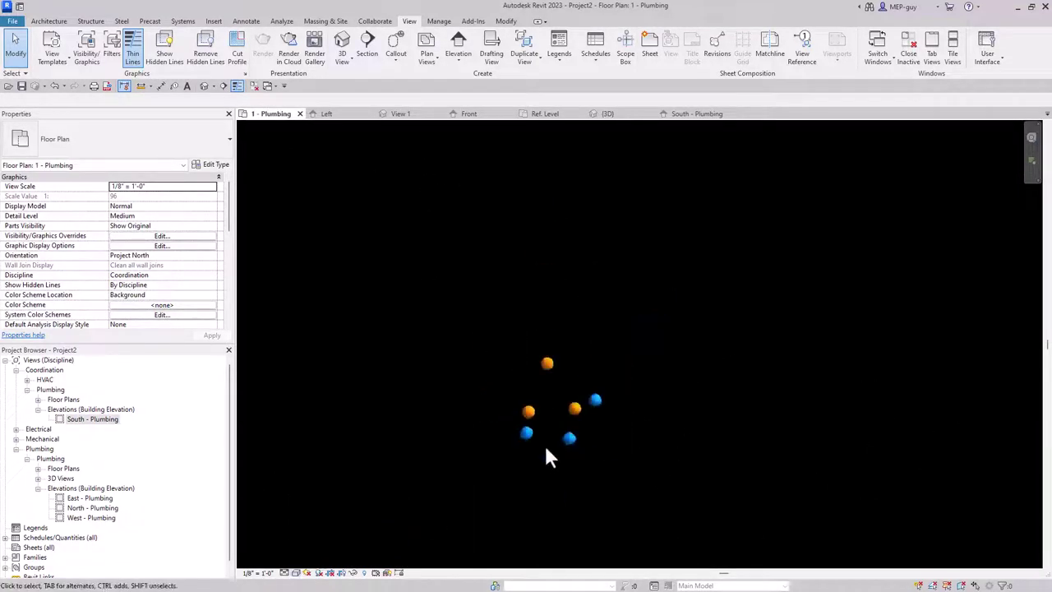
Step: Copy the six-balloon group around the floor plan, and raise part of the balloons to the Level 2 line in the South - Plumbing elevation
{"action": "left_click_drag", "start_coordinate": [480, 311], "coordinate": [692, 512]}
{"action": "left_click_drag", "start_coordinate": [595, 400], "coordinate": [575, 283]}
{"action": "left_click_drag", "start_coordinate": [386, 290], "coordinate": [551, 493]}
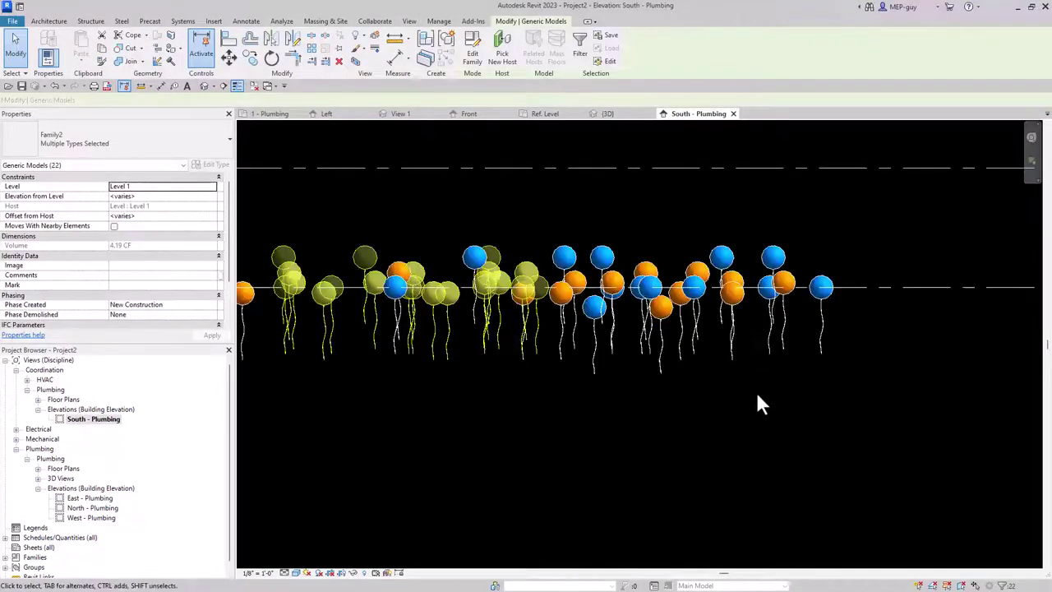
{"action": "scroll", "coordinate": [755, 390], "scroll_direction": "down", "scroll_amount": 2}
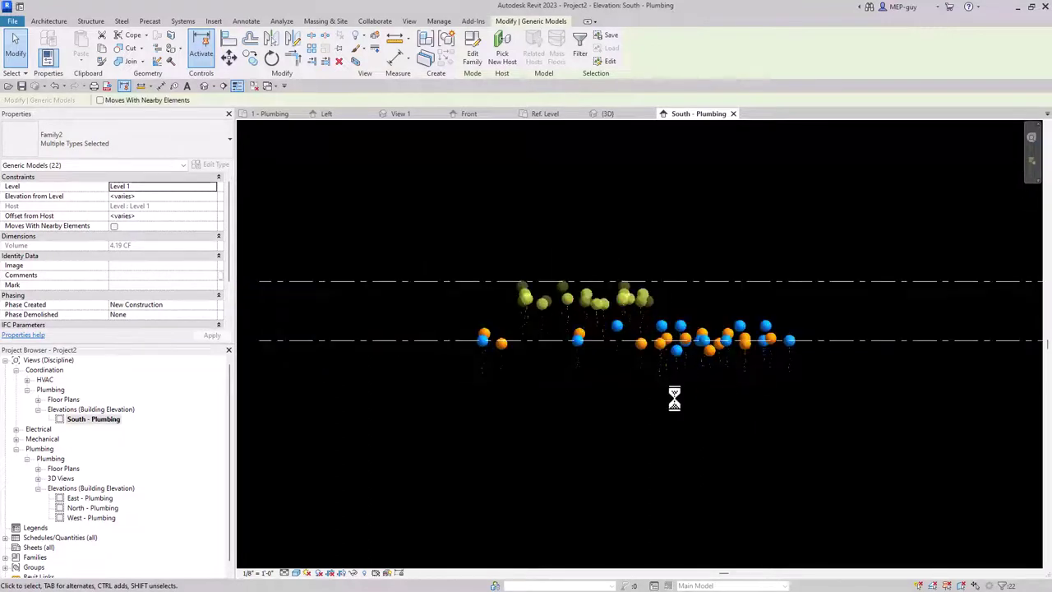
Step: Select a small cluster of balloons in the 3D view and nudge it upward in the South - Plumbing elevation
{"action": "left_click", "coordinate": [622, 117]}
{"action": "scroll", "coordinate": [645, 254], "scroll_direction": "down", "scroll_amount": 3}
{"action": "left_click_drag", "start_coordinate": [582, 198], "coordinate": [641, 303]}
{"action": "left_click", "coordinate": [699, 114]}
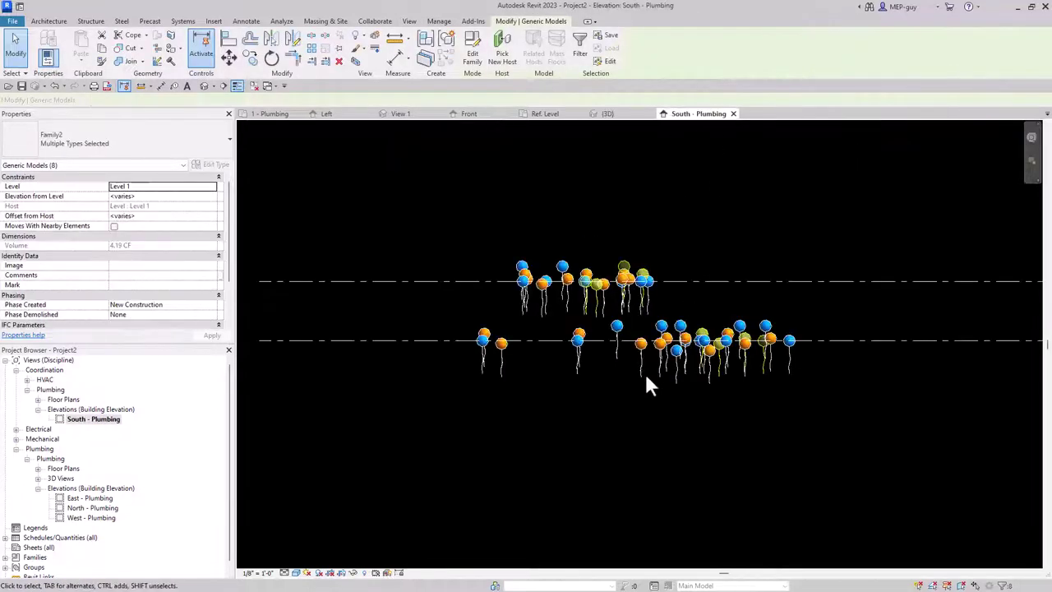
{"action": "key", "text": "Up"}
{"action": "key", "text": "Up"}
{"action": "key", "text": "Up"}
{"action": "key", "text": "Up"}
{"action": "key", "text": "Up"}
{"action": "key", "text": "Up"}
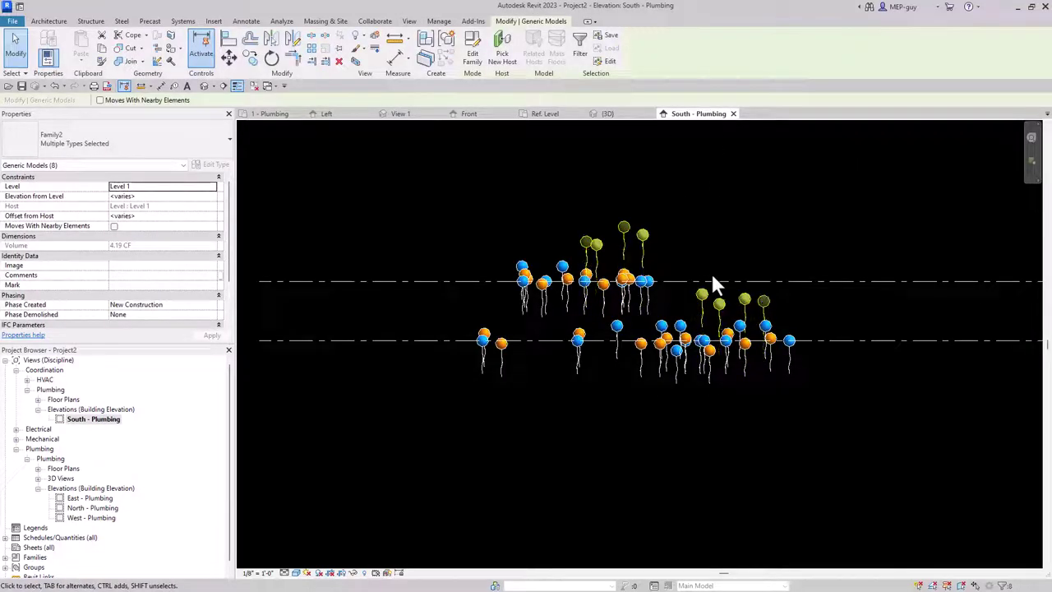
{"action": "key", "text": "Escape"}
Step: Select another cluster of balloons in the 3D view and reposition it sideways in the 1 - Plumbing floor plan
{"action": "left_click", "coordinate": [633, 114]}
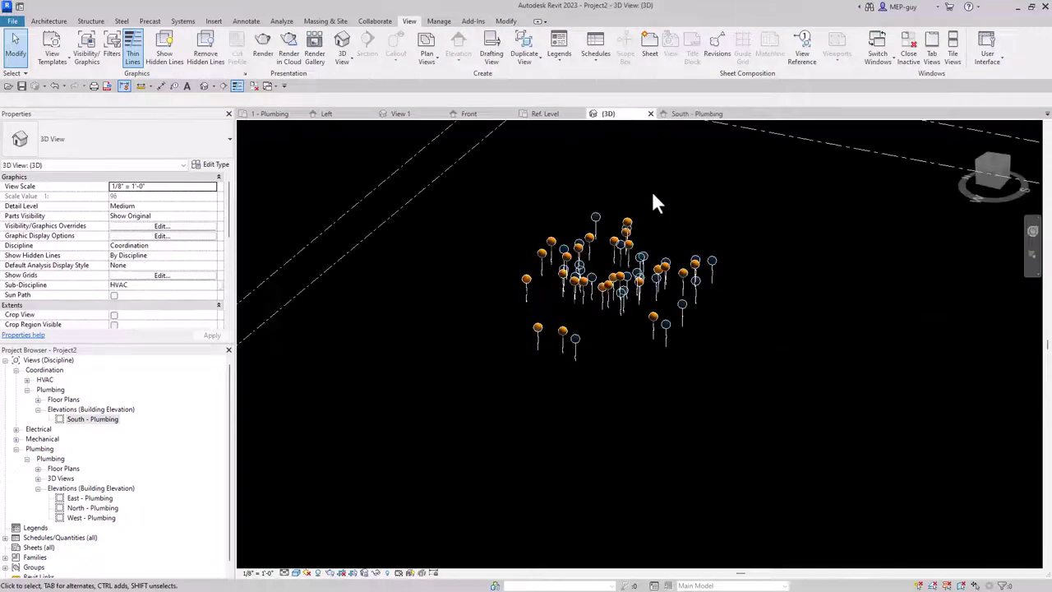
{"action": "scroll", "coordinate": [646, 241], "scroll_direction": "up", "scroll_amount": 4}
{"action": "left_click_drag", "start_coordinate": [379, 269], "coordinate": [598, 387]}
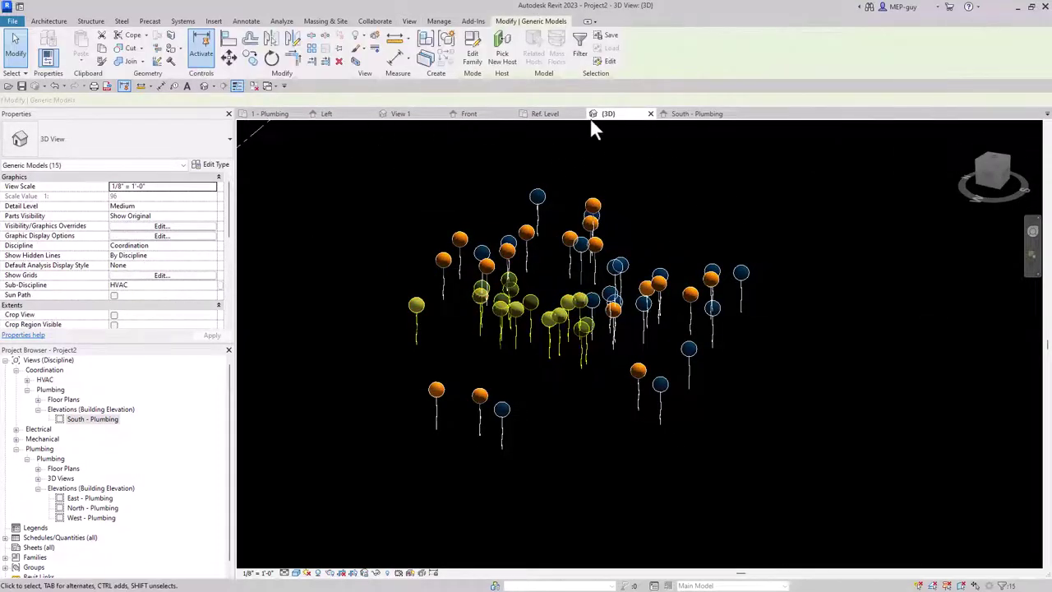
{"action": "left_click", "coordinate": [261, 116]}
{"action": "left_click_drag", "start_coordinate": [477, 367], "coordinate": [747, 384]}
{"action": "left_click", "coordinate": [748, 365]}
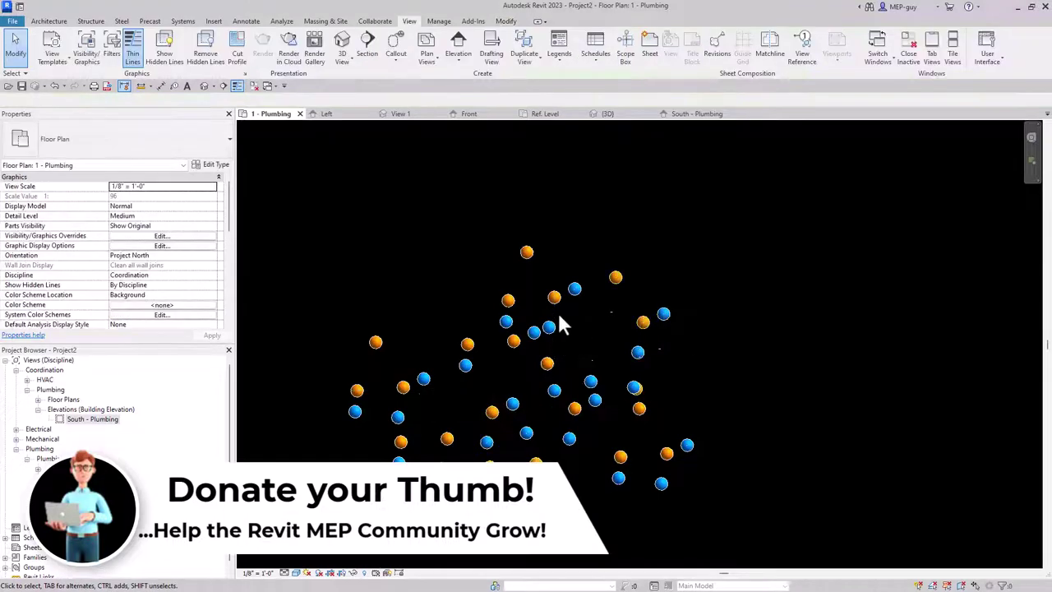
Step: Select all balloons in the floor plan and place two copies, one up and right of the original, the other directly right
{"action": "scroll", "coordinate": [600, 341], "scroll_direction": "down", "scroll_amount": 5}
{"action": "middle_click_drag", "start_coordinate": [659, 364], "coordinate": [694, 372]}
{"action": "scroll", "coordinate": [670, 362], "scroll_direction": "up", "scroll_amount": 3}
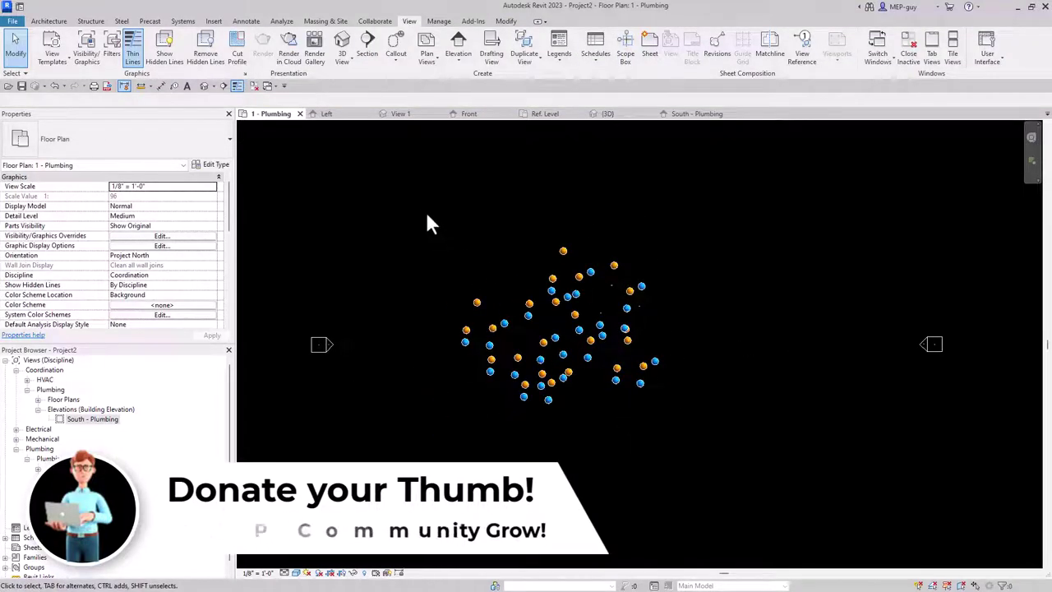
{"action": "left_click_drag", "start_coordinate": [425, 212], "coordinate": [774, 462]}
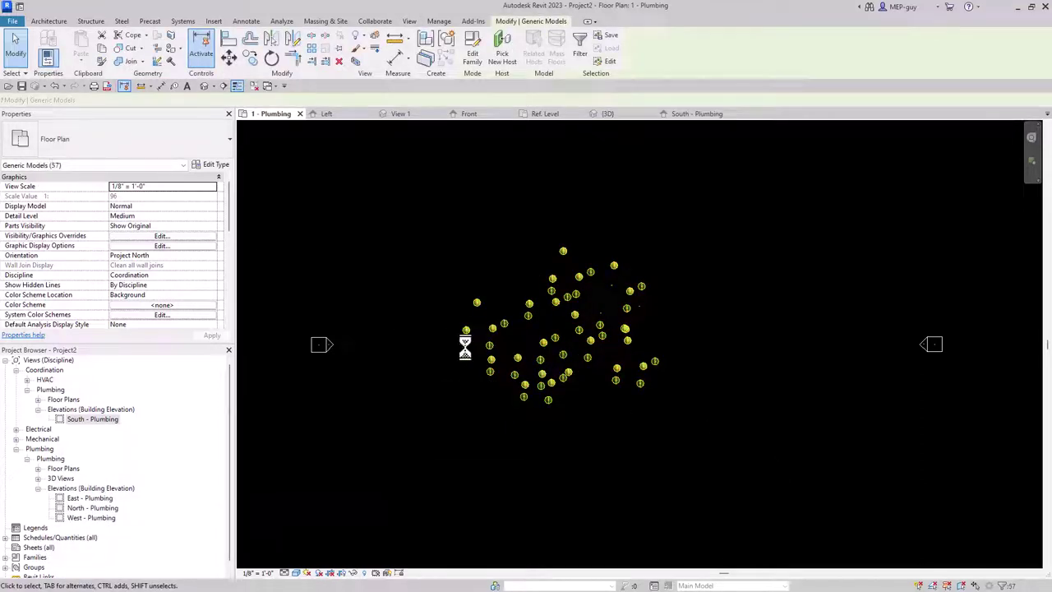
{"action": "scroll", "coordinate": [592, 440], "scroll_direction": "down", "scroll_amount": 2}
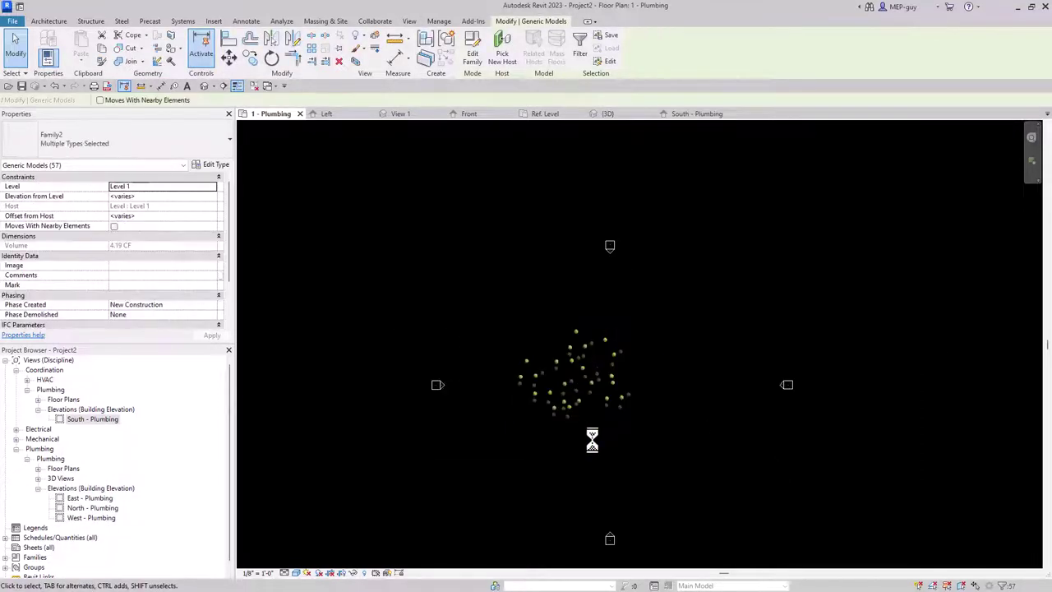
{"action": "left_click_drag", "start_coordinate": [620, 352], "coordinate": [734, 293]}
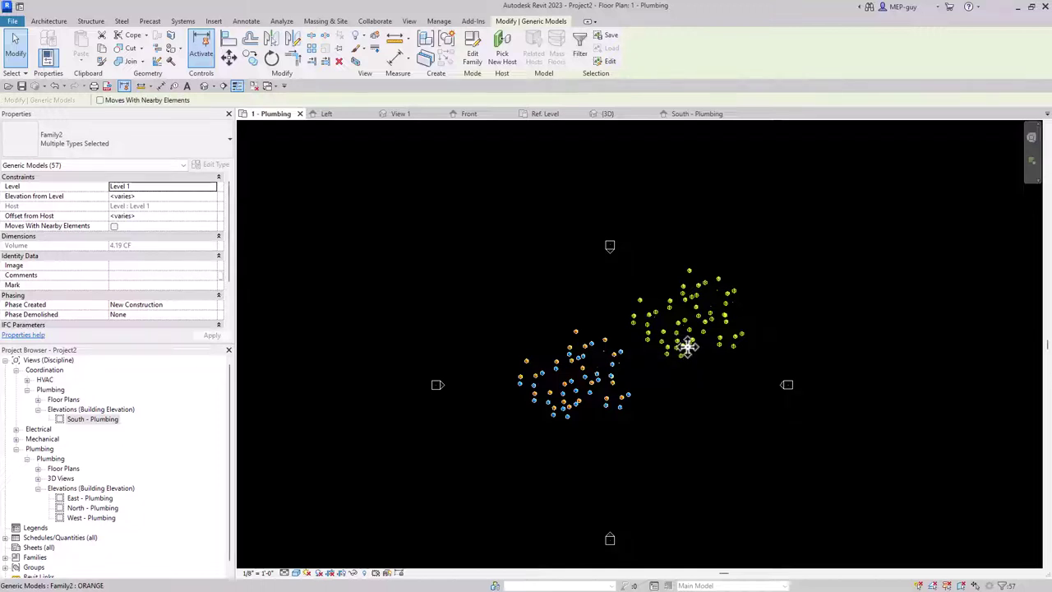
{"action": "mouse_move", "coordinate": [683, 374]}
{"action": "left_mouse_down"}
{"action": "mouse_move", "coordinate": [674, 435]}
{"action": "mouse_move", "coordinate": [683, 383]}
{"action": "left_mouse_up"}
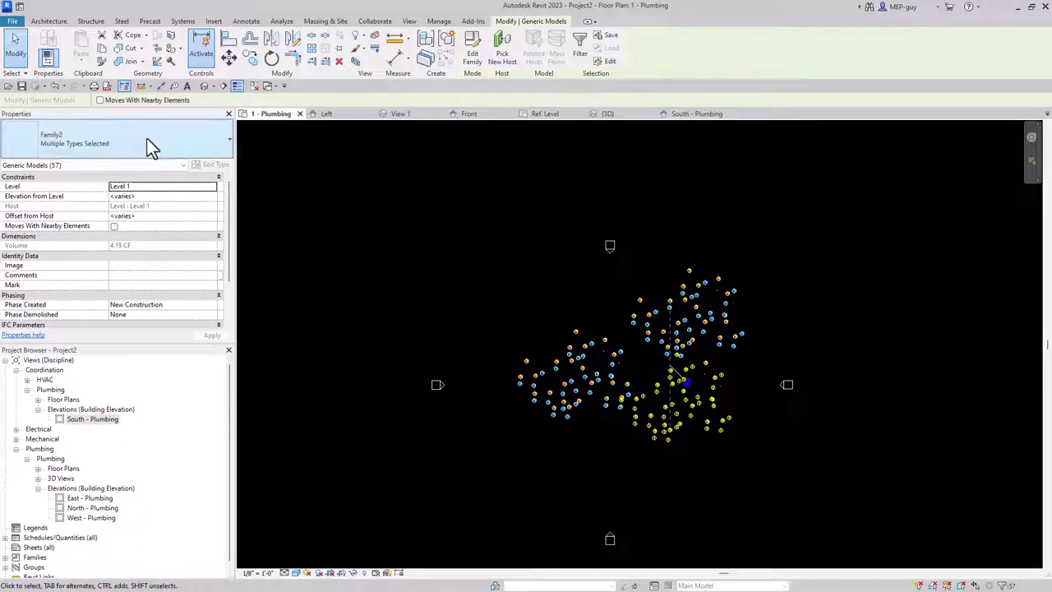
Step: Use Copy with Multiple enabled to scatter more overlapping copies of the selected balloon group across the floor plan
{"action": "left_click", "coordinate": [250, 59]}
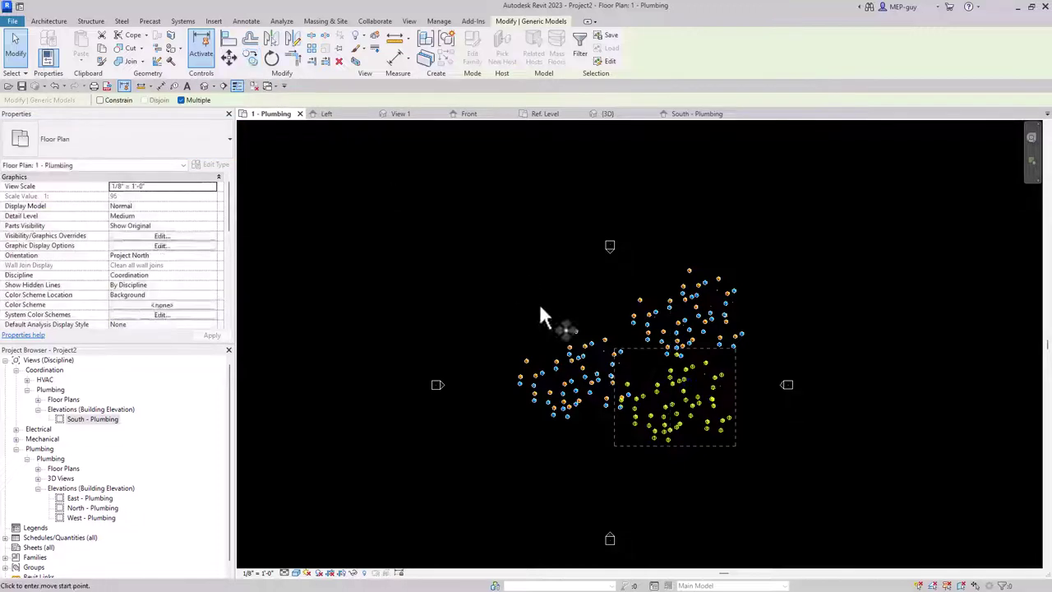
{"action": "left_click", "coordinate": [676, 399]}
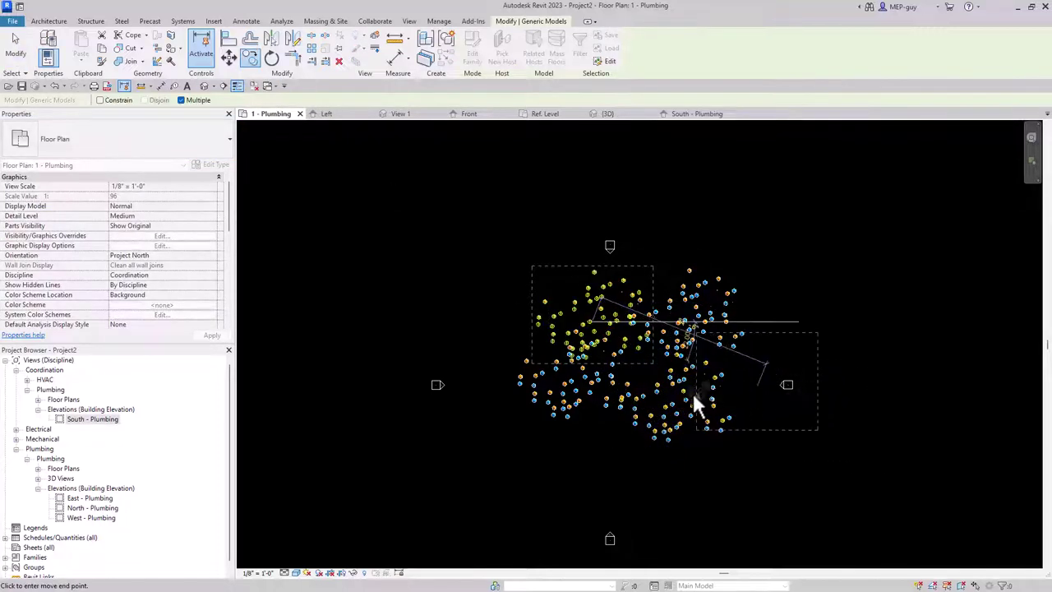
{"action": "left_click", "coordinate": [592, 429]}
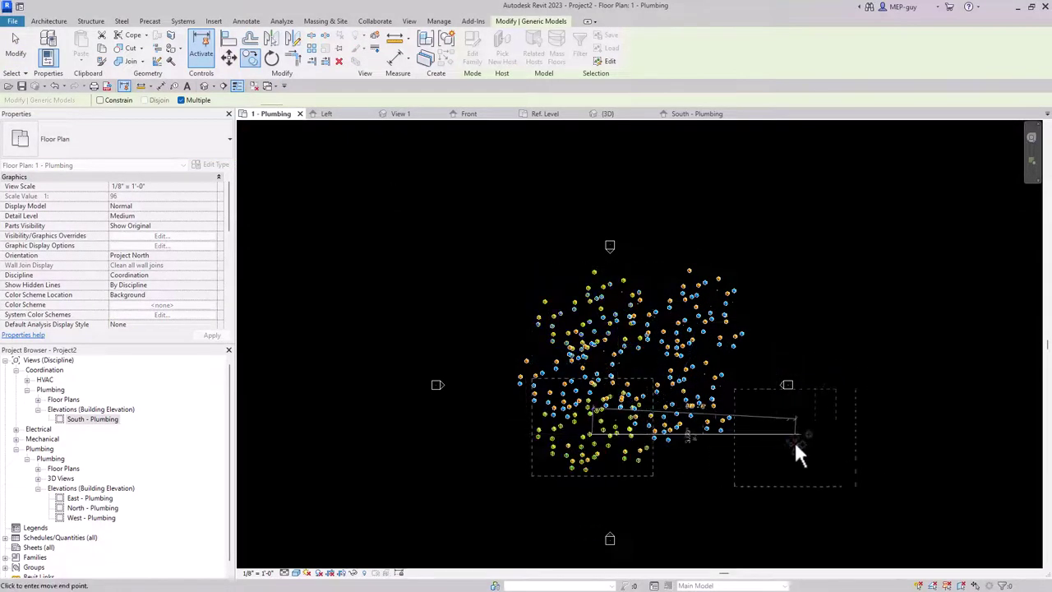
{"action": "left_click", "coordinate": [699, 265]}
{"action": "left_click", "coordinate": [714, 441]}
{"action": "left_click", "coordinate": [537, 291]}
{"action": "left_click", "coordinate": [523, 445]}
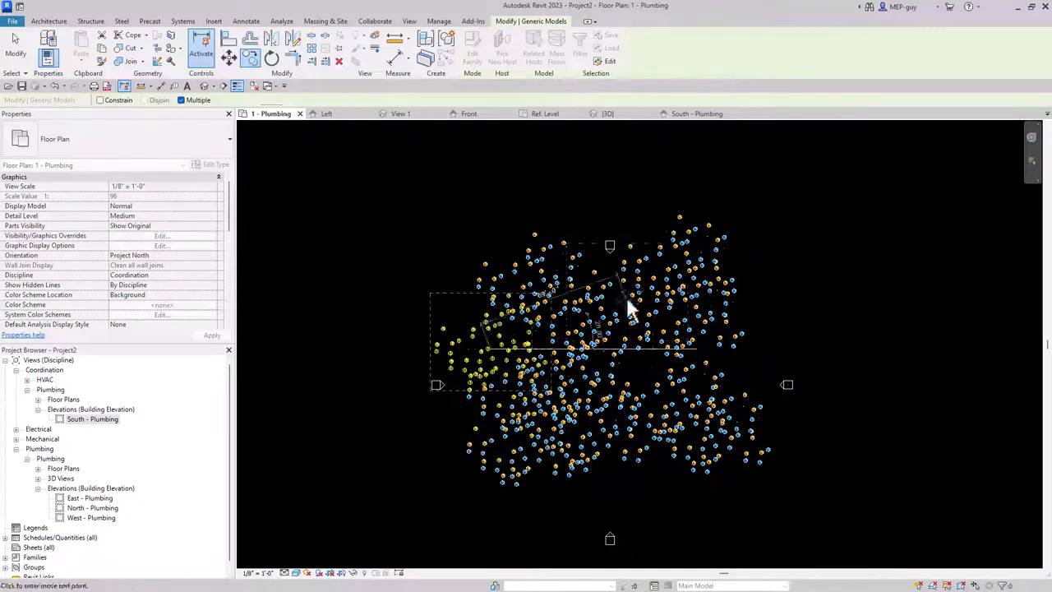
{"action": "left_click", "coordinate": [746, 367]}
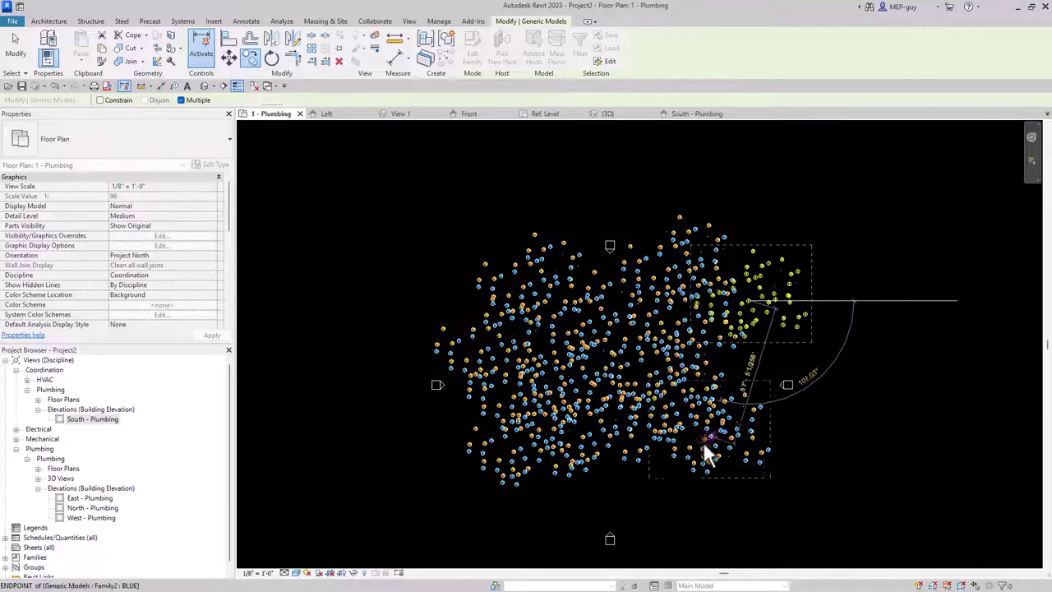
{"action": "key", "text": "Escape"}
{"action": "key", "text": "Escape"}
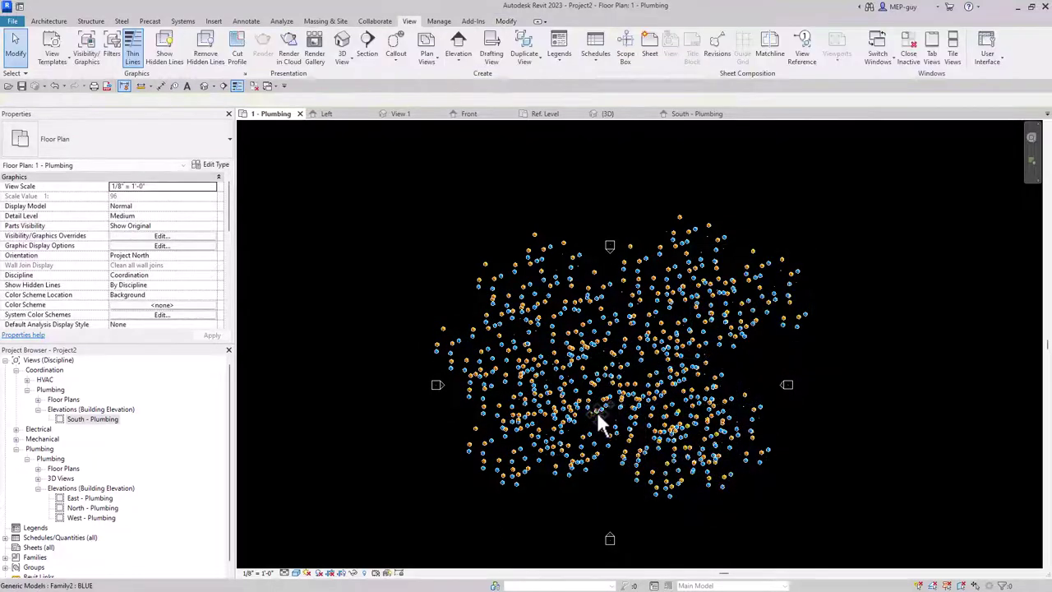
Step: Hide the elevation markers in the floor plan by category
{"action": "right_click", "coordinate": [613, 244]}
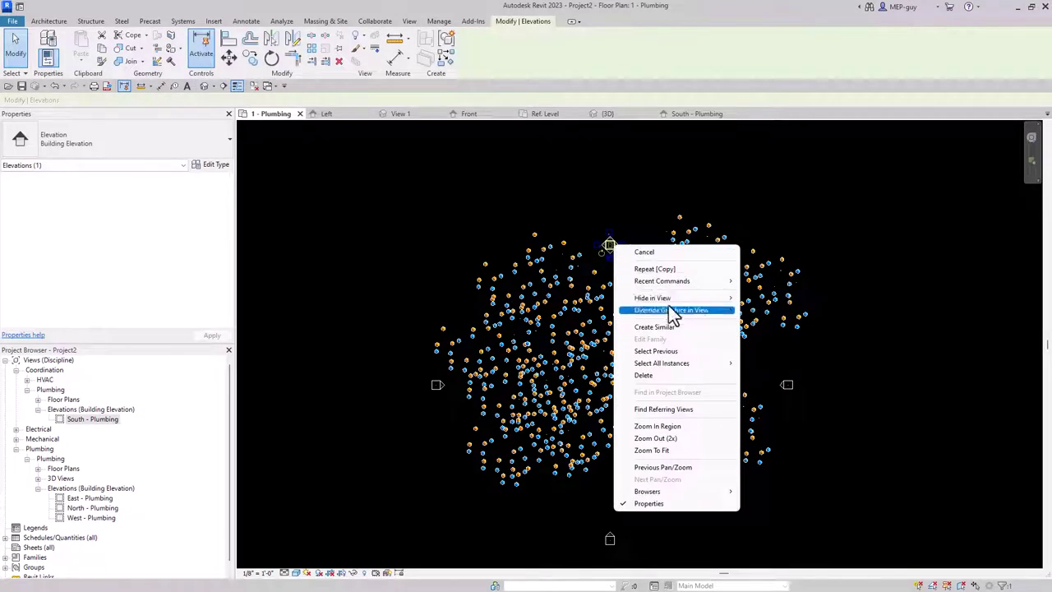
{"action": "mouse_move", "coordinate": [673, 297]}
{"action": "left_click", "coordinate": [773, 309]}
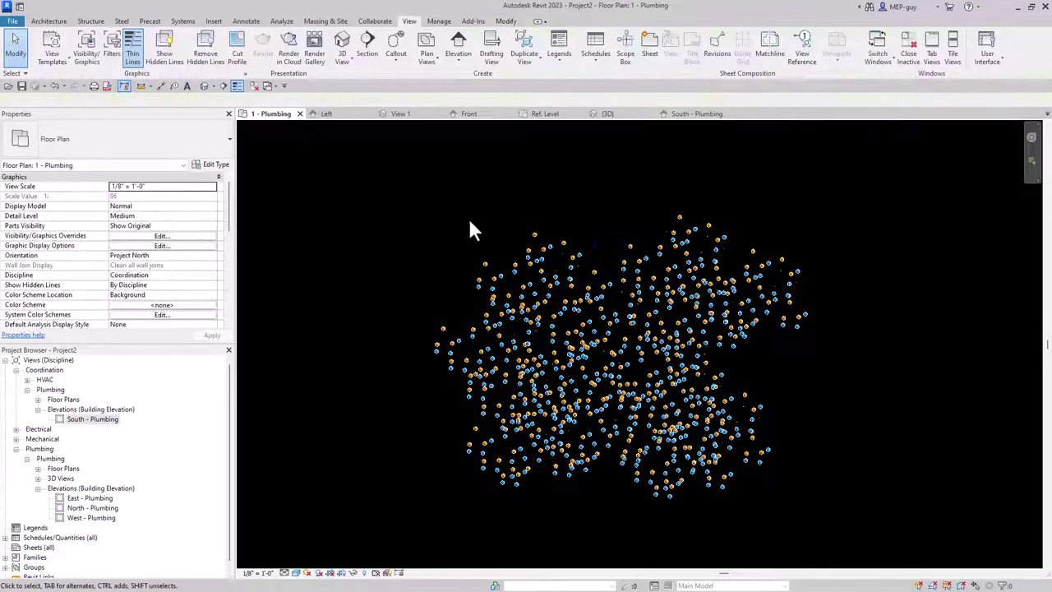
Step: Select the balloons along the left side and lower edge of the field in plan, removing one ORANGE balloon from the selection
{"action": "left_click_drag", "start_coordinate": [688, 382], "coordinate": [781, 445]}
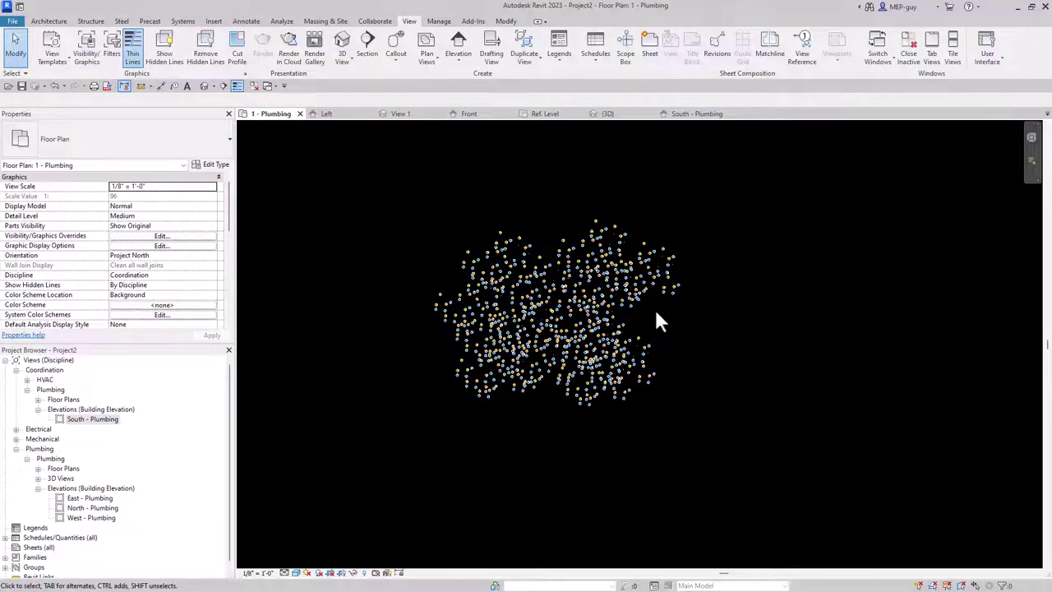
{"action": "scroll", "coordinate": [641, 299], "scroll_direction": "up", "scroll_amount": 2}
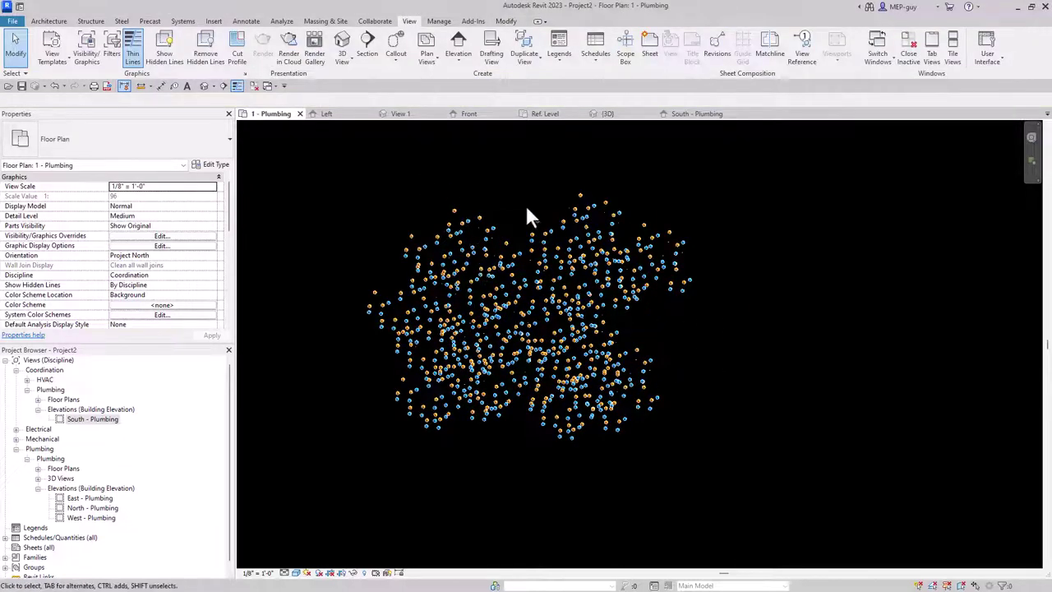
{"action": "left_click_drag", "start_coordinate": [321, 226], "coordinate": [481, 359]}
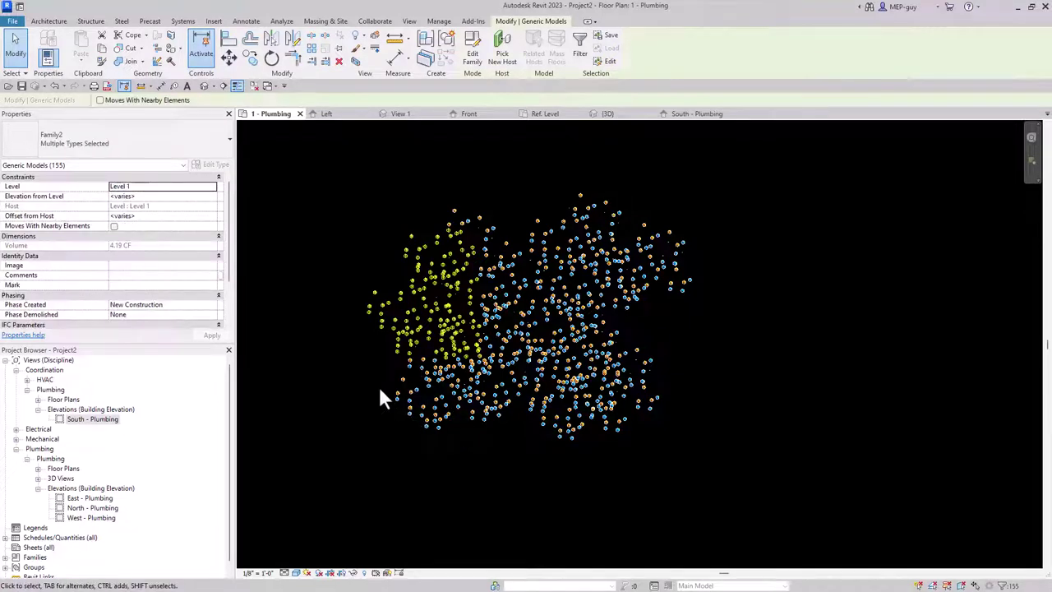
{"action": "left_click_drag", "start_coordinate": [379, 389], "coordinate": [480, 434]}
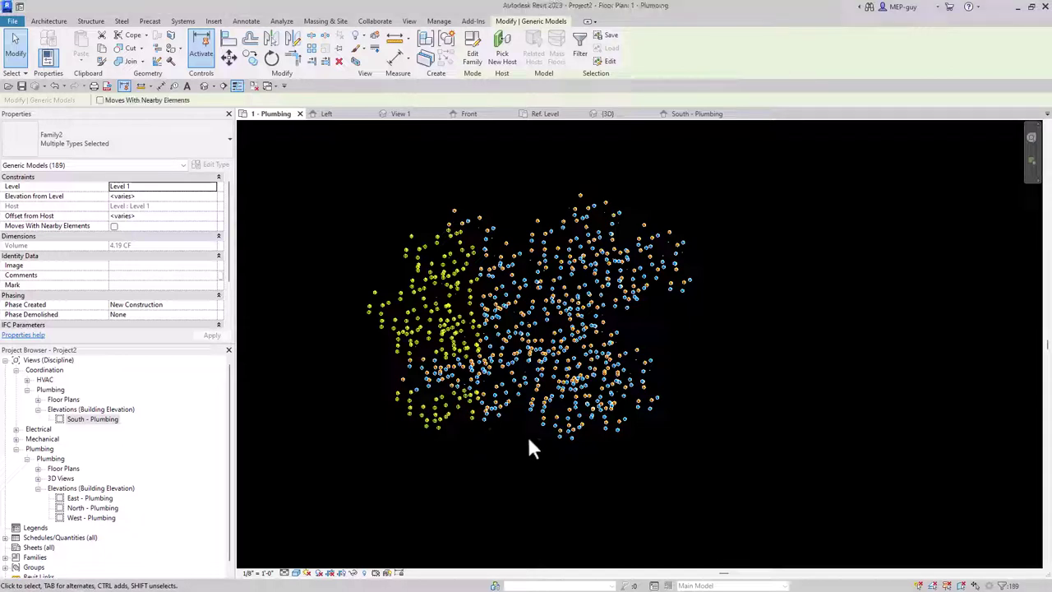
{"action": "left_click_drag", "start_coordinate": [529, 422], "coordinate": [586, 449], "text": "ctrl"}
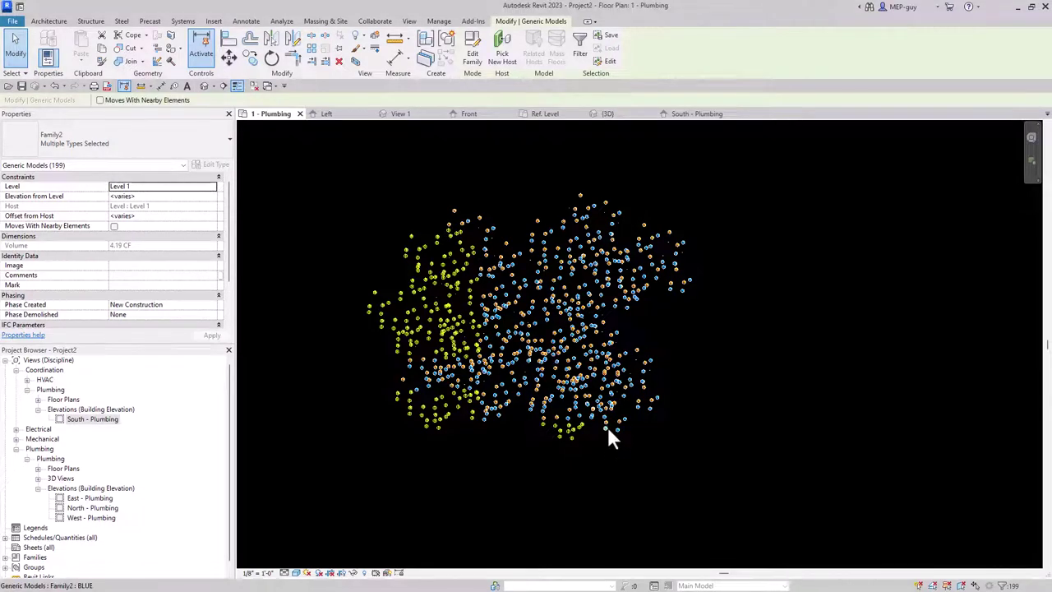
{"action": "scroll", "coordinate": [608, 424], "scroll_direction": "up", "scroll_amount": 6}
{"action": "left_click_drag", "start_coordinate": [573, 402], "coordinate": [645, 458], "text": "ctrl"}
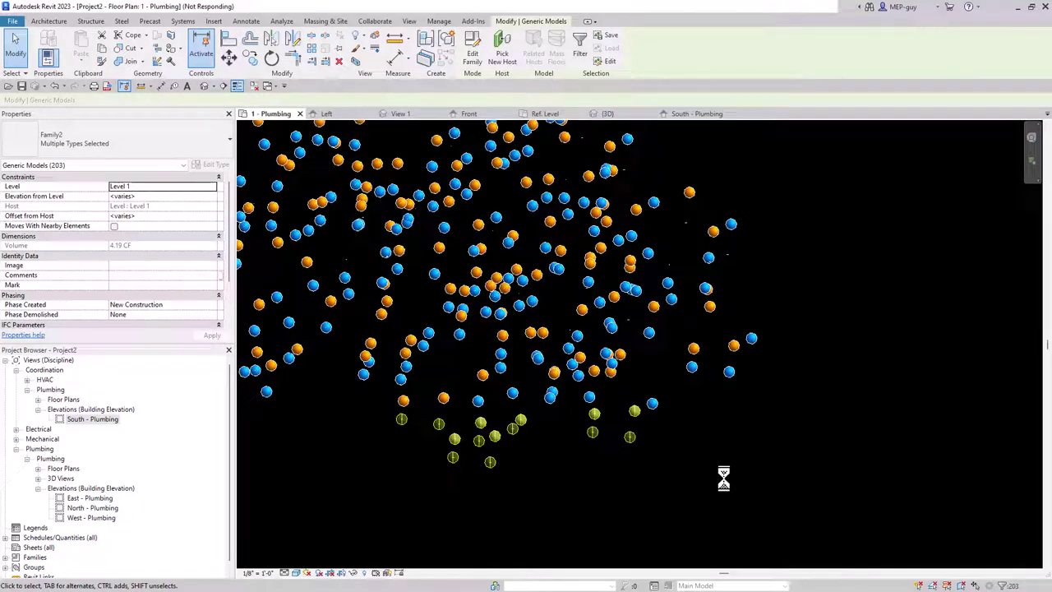
{"action": "left_click", "coordinate": [635, 411], "text": "shift"}
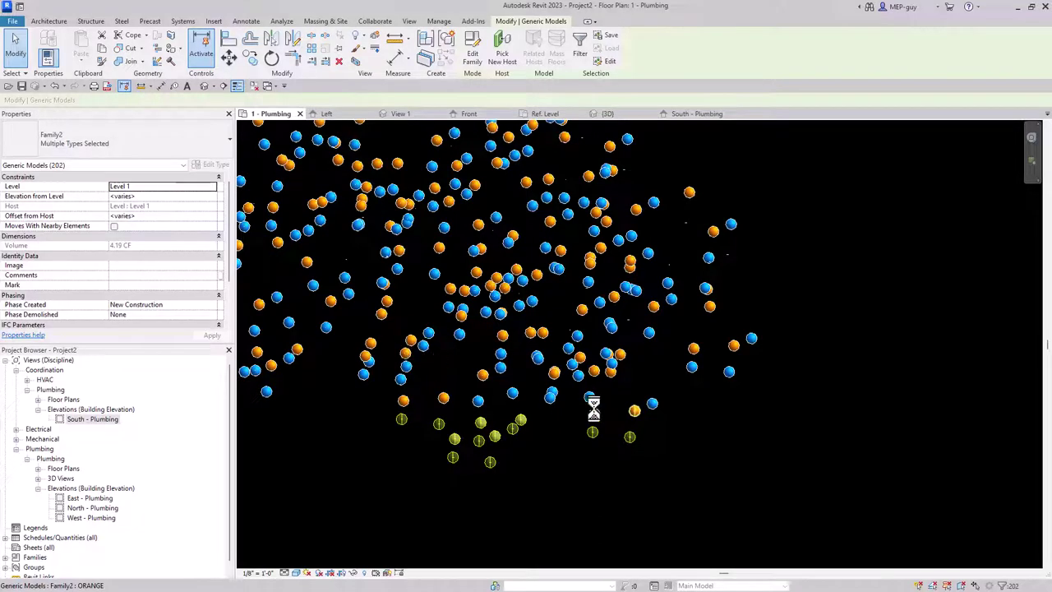
Step: Copy the selected balloons above and to the right of the existing rows in the South - Plumbing elevation
{"action": "left_click", "coordinate": [697, 114]}
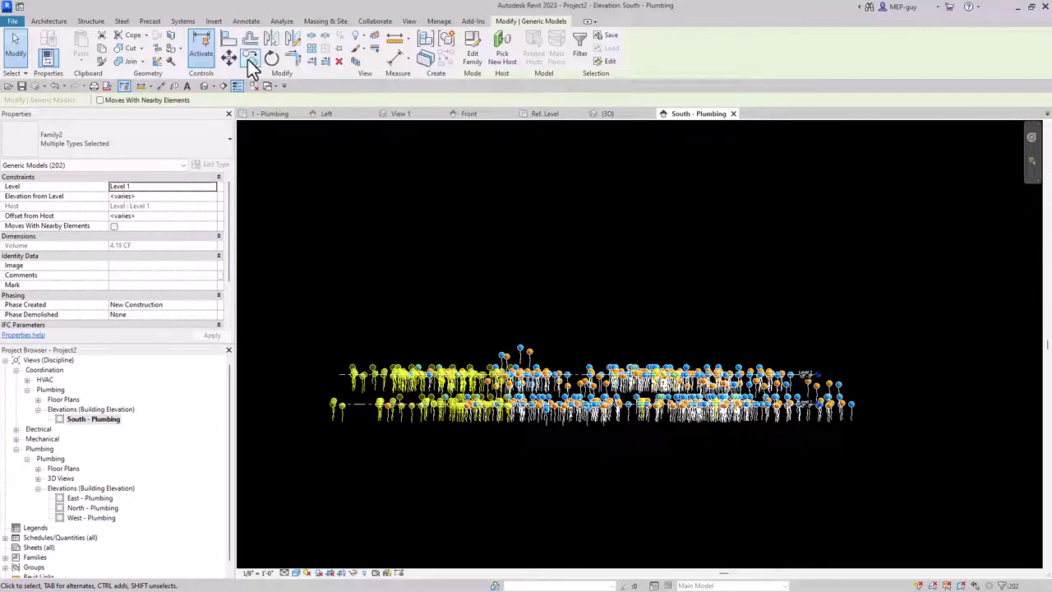
{"action": "left_click", "coordinate": [251, 61]}
{"action": "left_click", "coordinate": [450, 366]}
{"action": "left_click", "coordinate": [634, 328]}
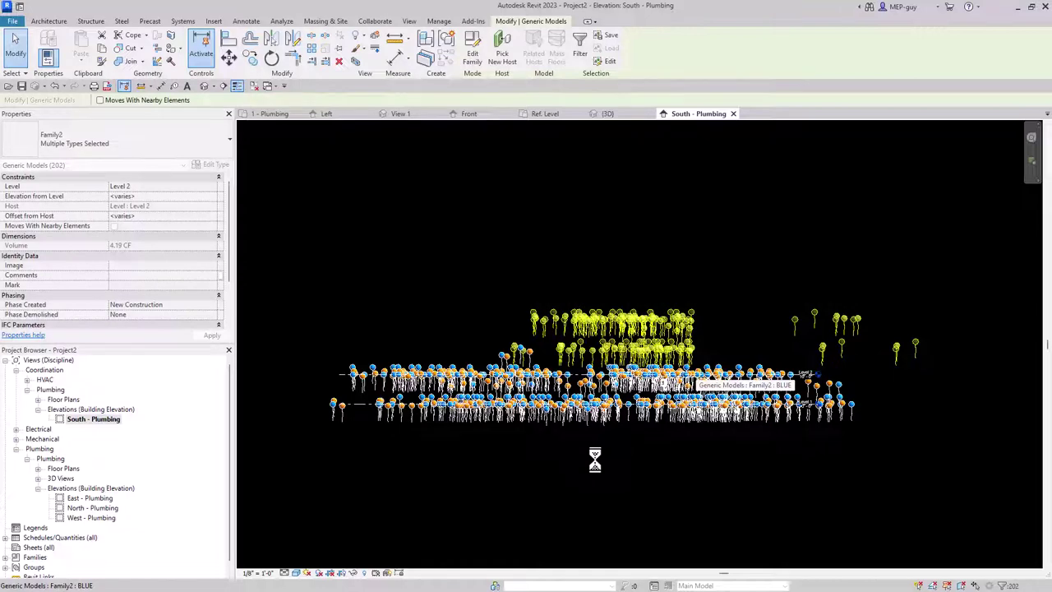
{"action": "key", "text": "Escape"}
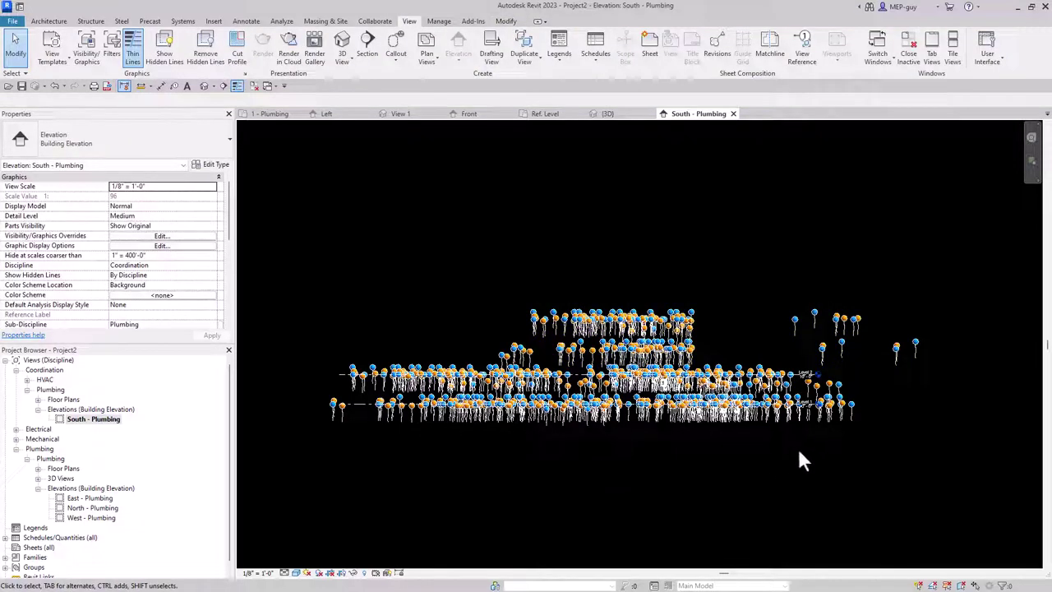
Step: Examine the complete balloon field in the {3D} view, both as a whole and up close
{"action": "left_click", "coordinate": [615, 116]}
{"action": "scroll", "coordinate": [603, 390], "scroll_direction": "down", "scroll_amount": 4}
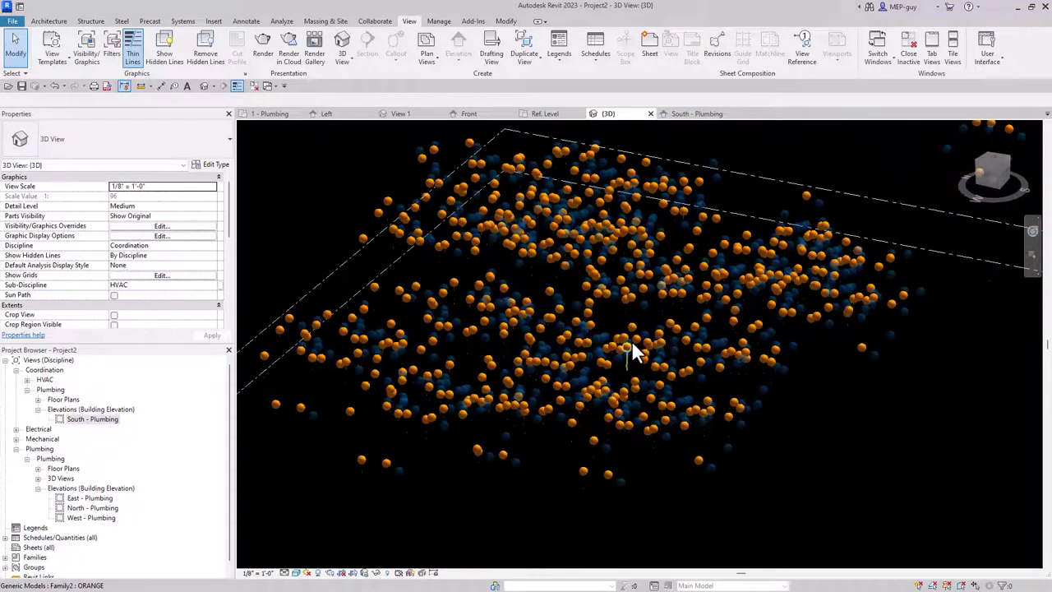
{"action": "scroll", "coordinate": [649, 361], "scroll_direction": "down", "scroll_amount": 3}
{"action": "scroll", "coordinate": [788, 289], "scroll_direction": "up", "scroll_amount": 2}
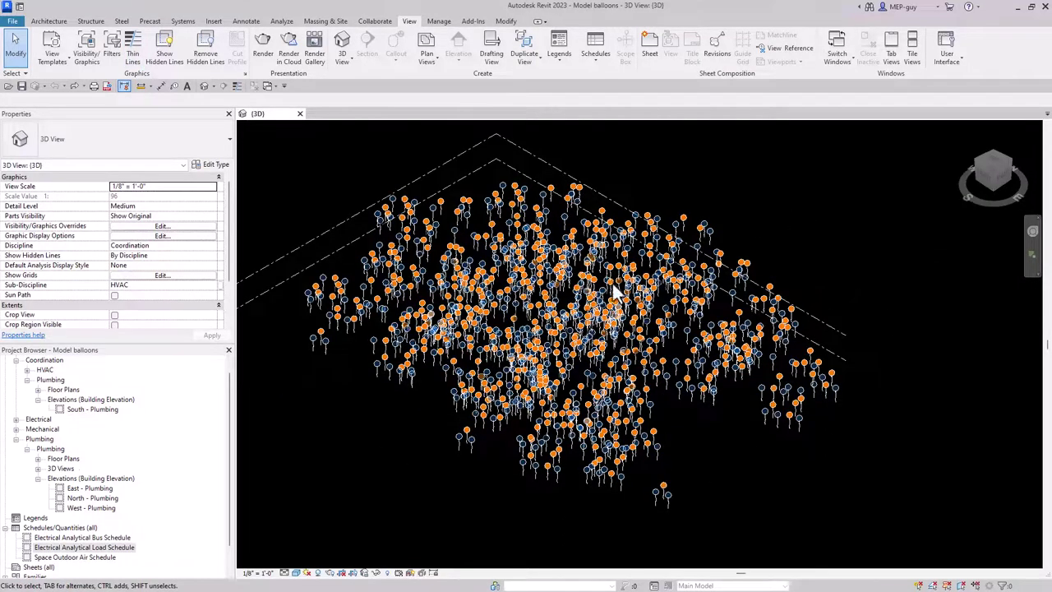
{"action": "scroll", "coordinate": [550, 280], "scroll_direction": "up", "scroll_amount": 2}
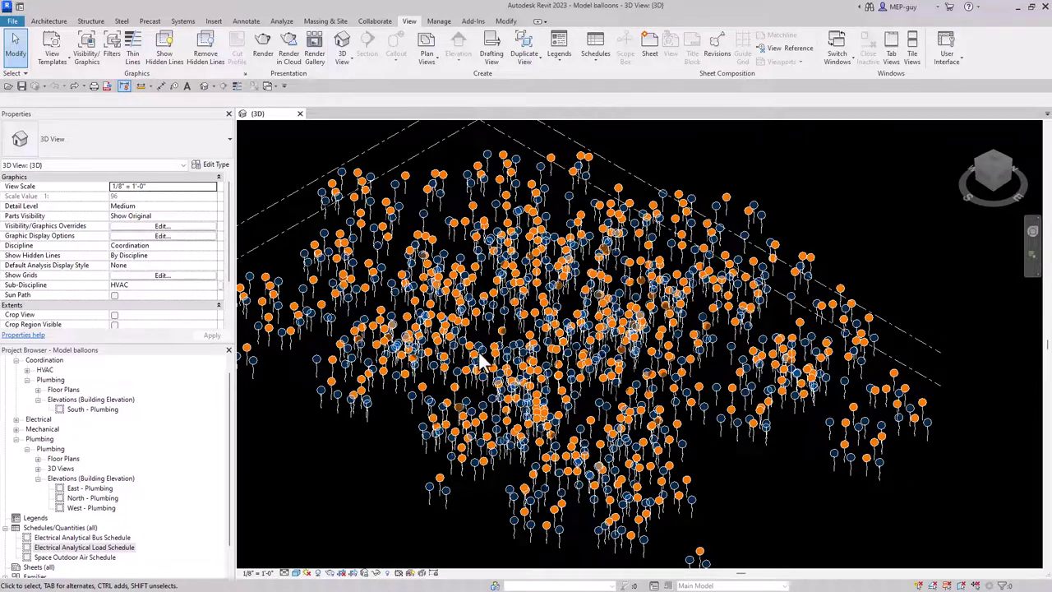
Step: Duplicate the BLUE type of one balloon near the field's far corner as a new type named BLUE 2
{"action": "scroll", "coordinate": [497, 349], "scroll_direction": "down", "scroll_amount": 1}
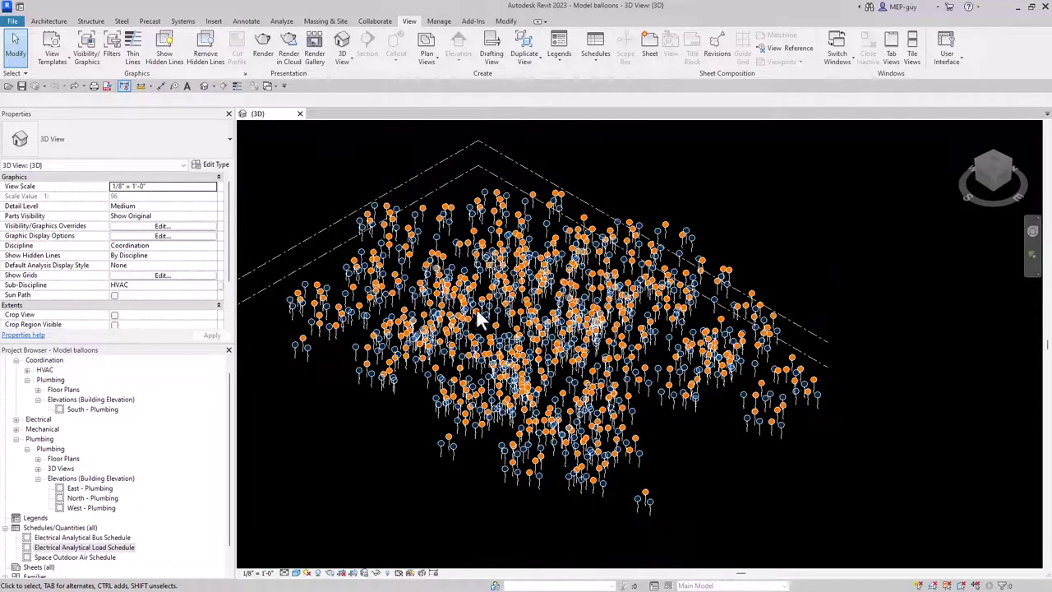
{"action": "left_click", "coordinate": [504, 207]}
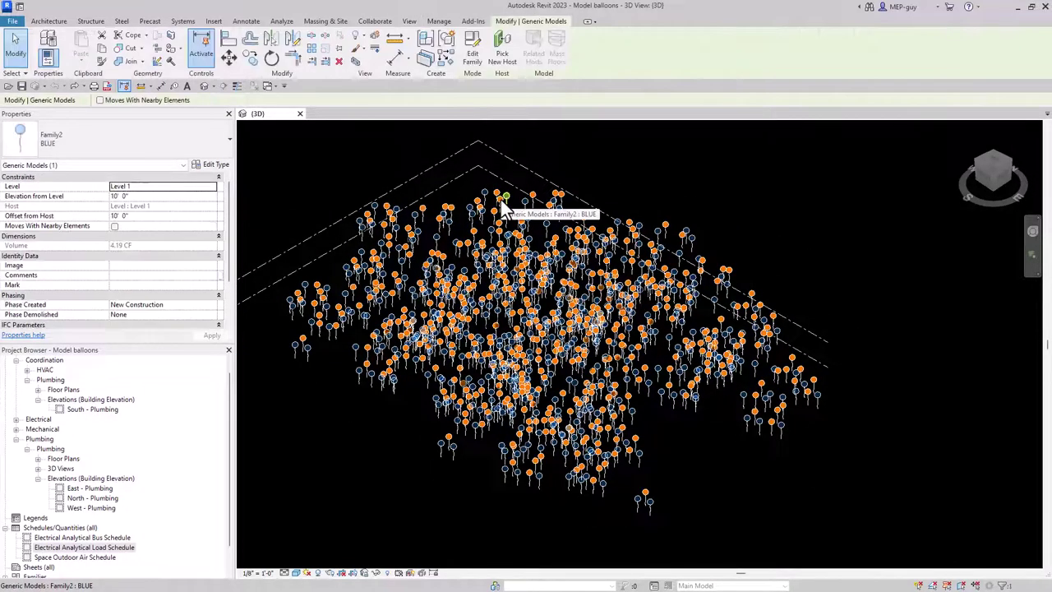
{"action": "left_click", "coordinate": [215, 167]}
{"action": "left_click", "coordinate": [905, 199]}
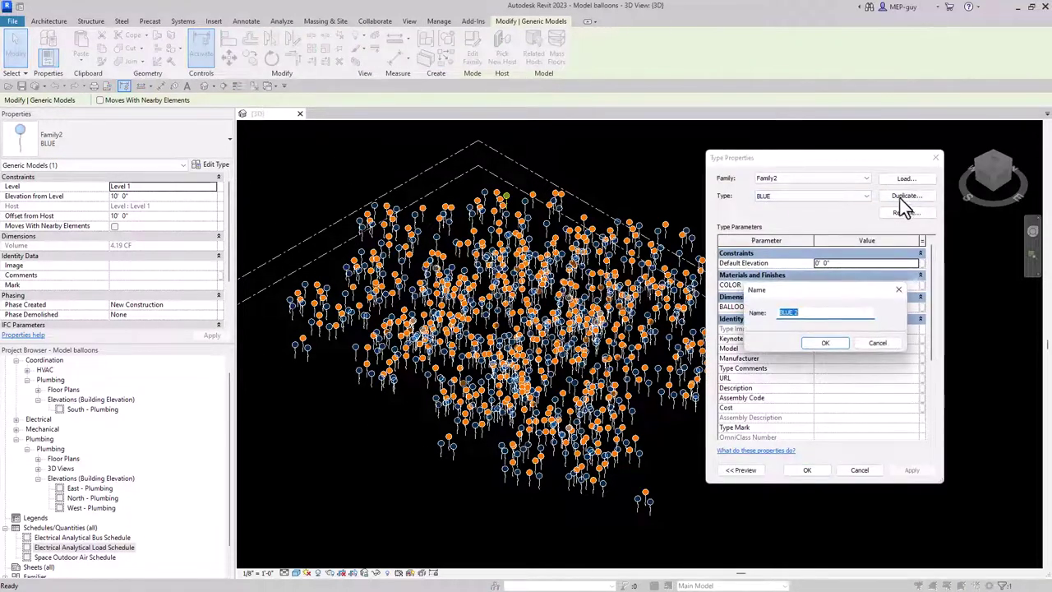
{"action": "left_click", "coordinate": [825, 342]}
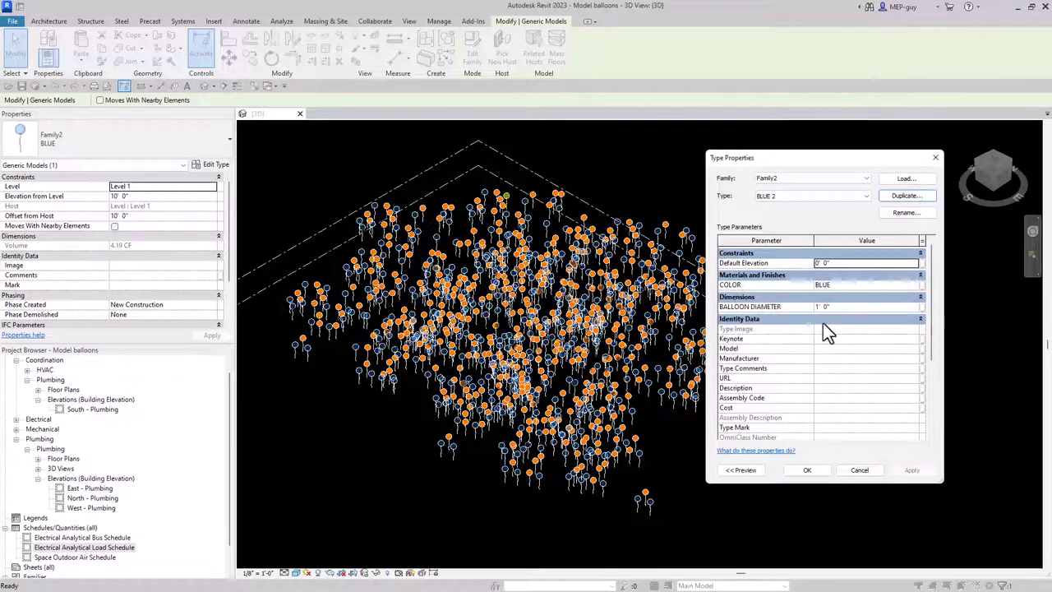
Step: Set the BALLOON DIAMETER of the BLUE 2 type to 2' 0" and apply it to the selected balloon
{"action": "left_click", "coordinate": [839, 307]}
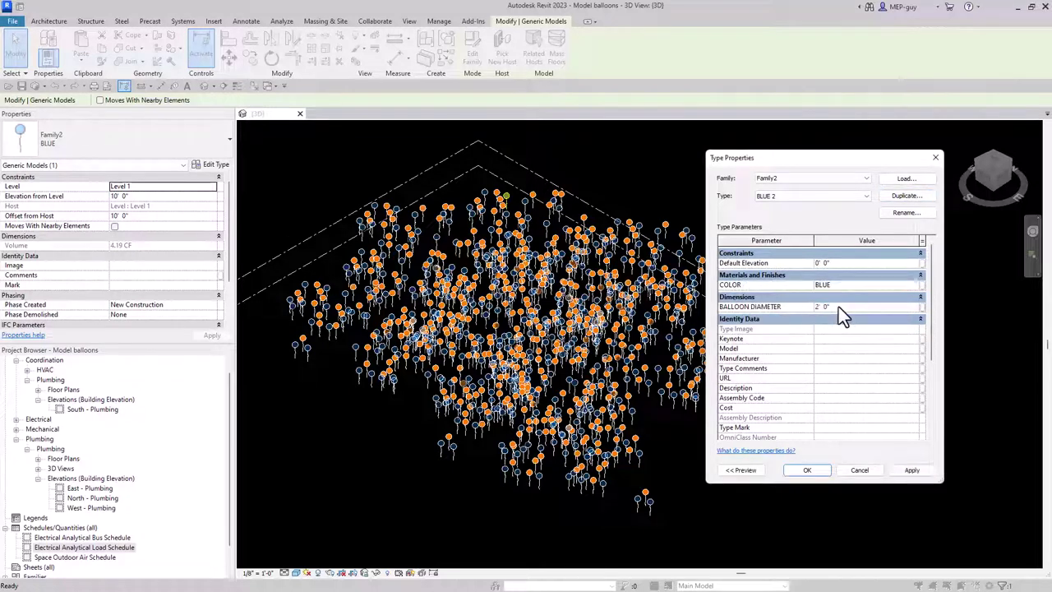
{"action": "left_click", "coordinate": [812, 468]}
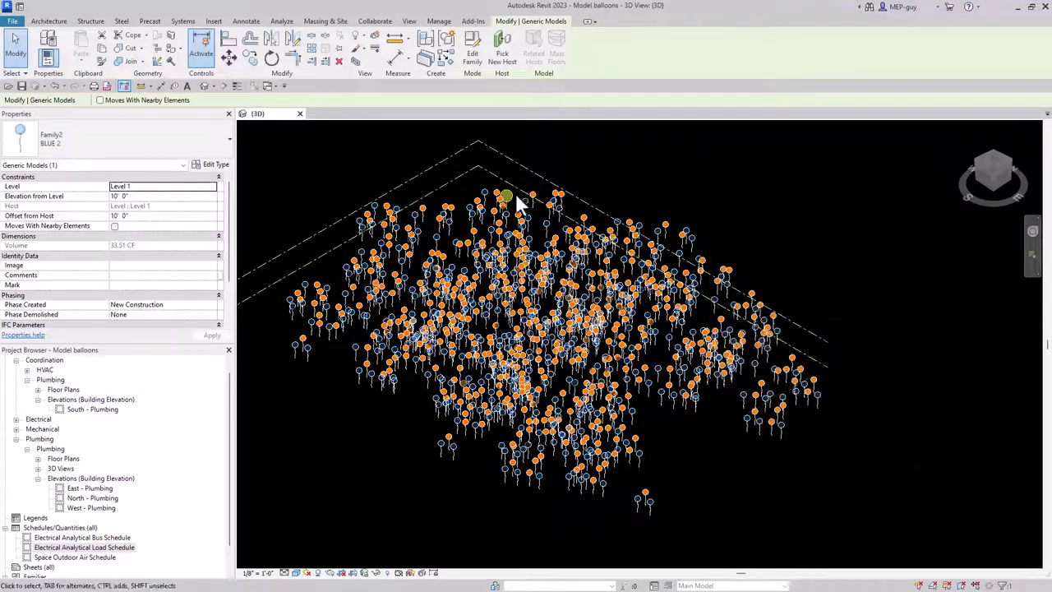
{"action": "scroll", "coordinate": [519, 204], "scroll_direction": "up", "scroll_amount": 5}
{"action": "key", "text": "Escape"}
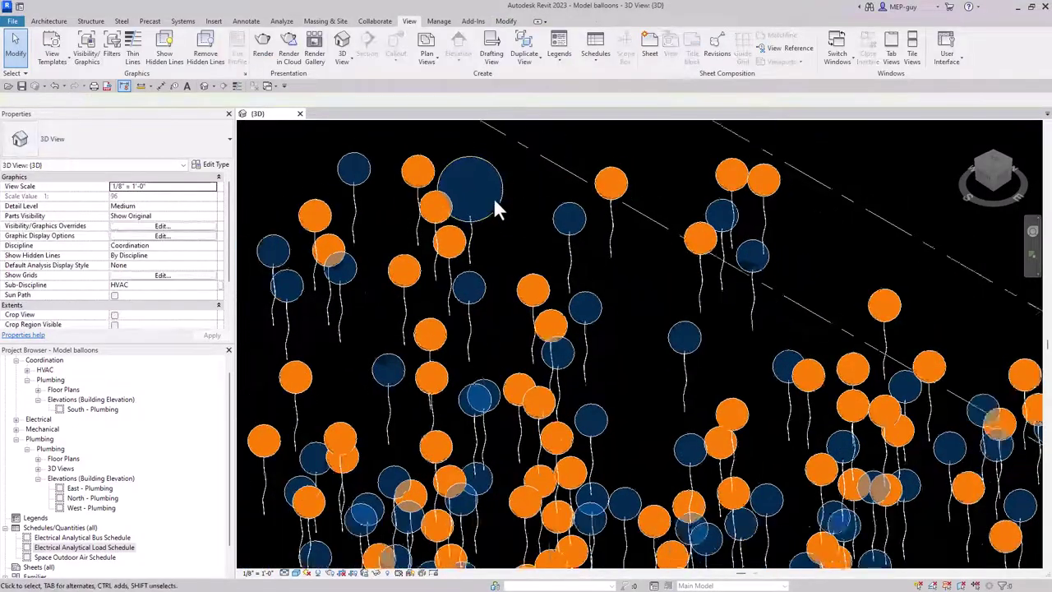
Step: Create a Generic Model Schedule of building components for the Generic Models category
{"action": "scroll", "coordinate": [494, 201], "scroll_direction": "down", "scroll_amount": 10}
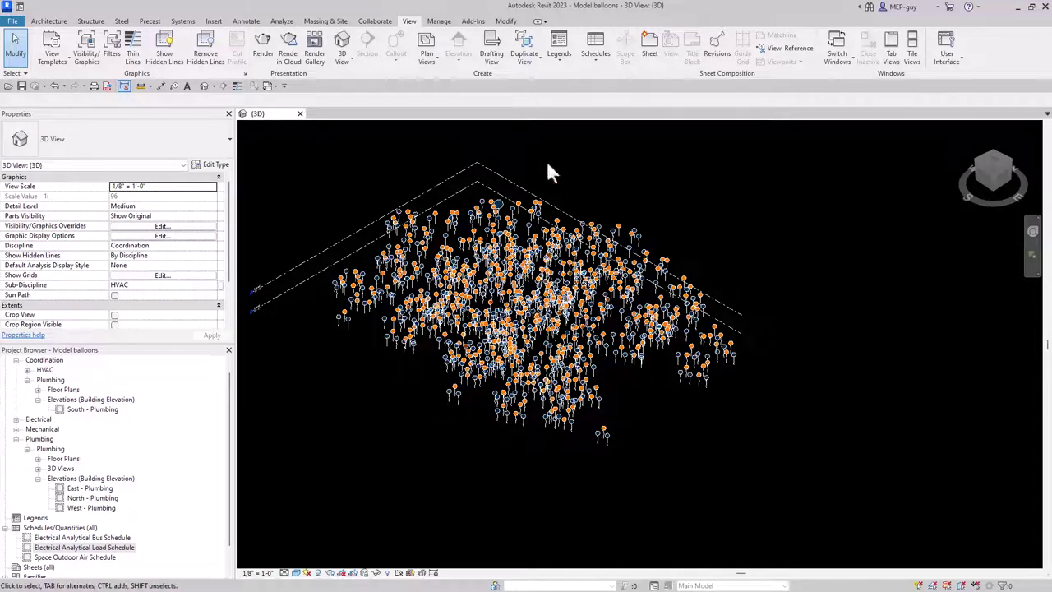
{"action": "left_click", "coordinate": [593, 59]}
{"action": "left_click", "coordinate": [608, 80]}
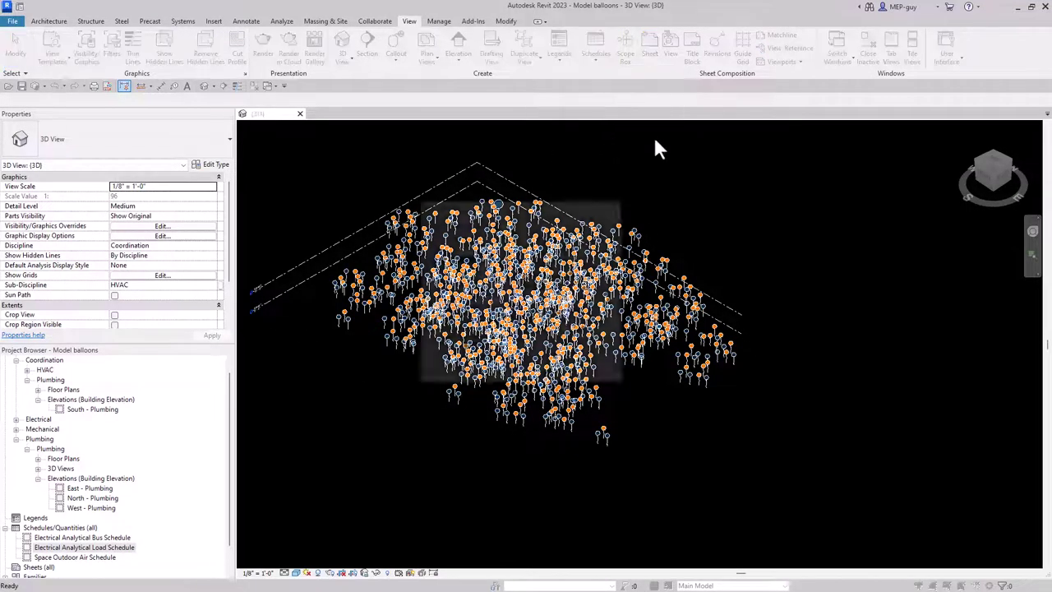
{"action": "left_click", "coordinate": [454, 301]}
{"action": "scroll", "coordinate": [456, 316], "scroll_direction": "down", "scroll_amount": 3}
{"action": "left_click", "coordinate": [452, 337]}
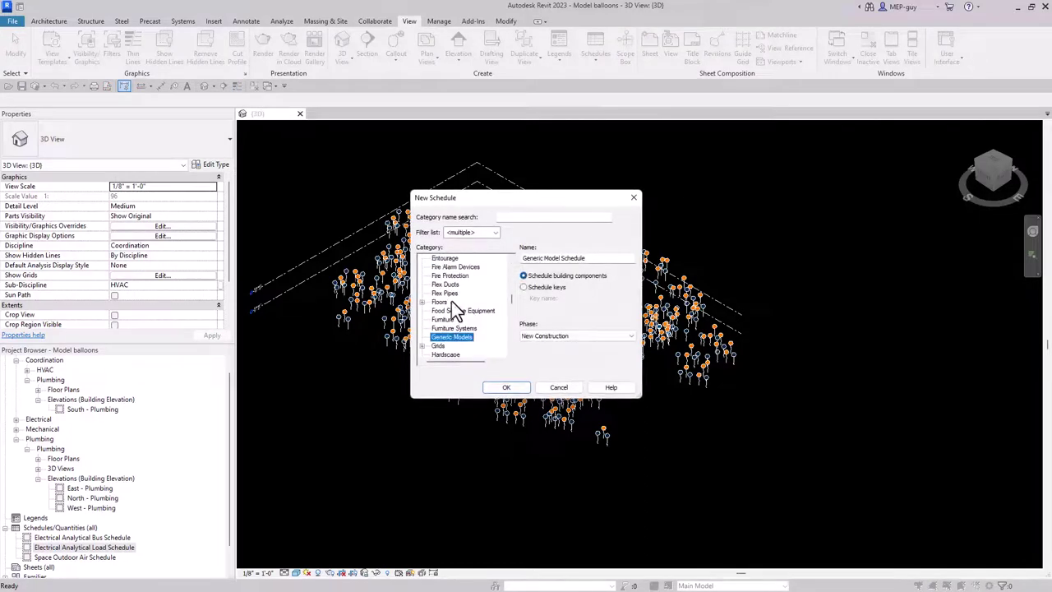
{"action": "left_click", "coordinate": [506, 387]}
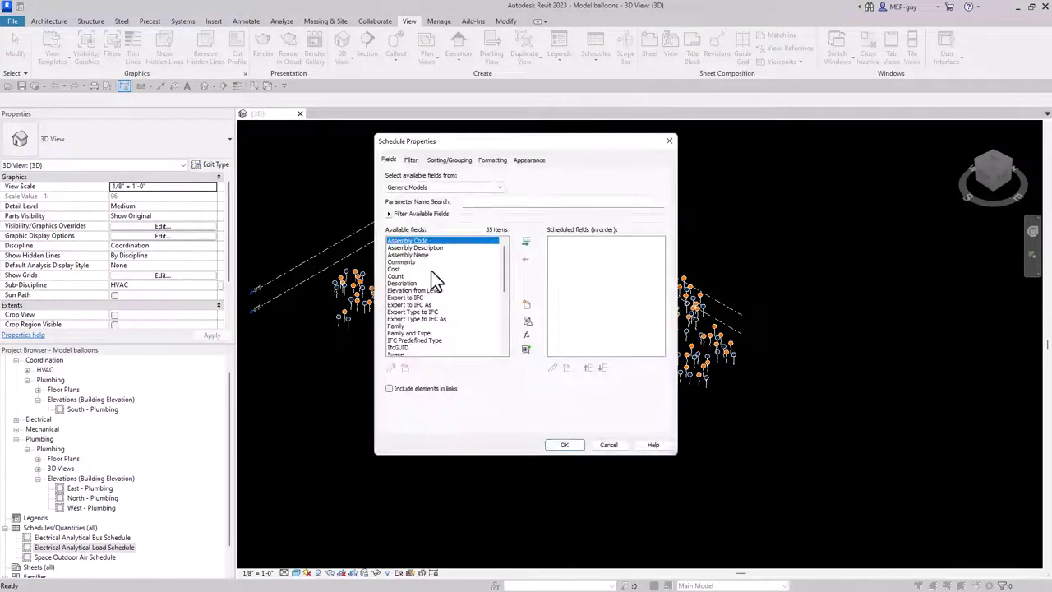
Step: Add IfcGUID as the schedule's only field and widen its column to fit the full identifiers
{"action": "scroll", "coordinate": [433, 279], "scroll_direction": "down", "scroll_amount": 3}
{"action": "scroll", "coordinate": [433, 310], "scroll_direction": "up", "scroll_amount": 2}
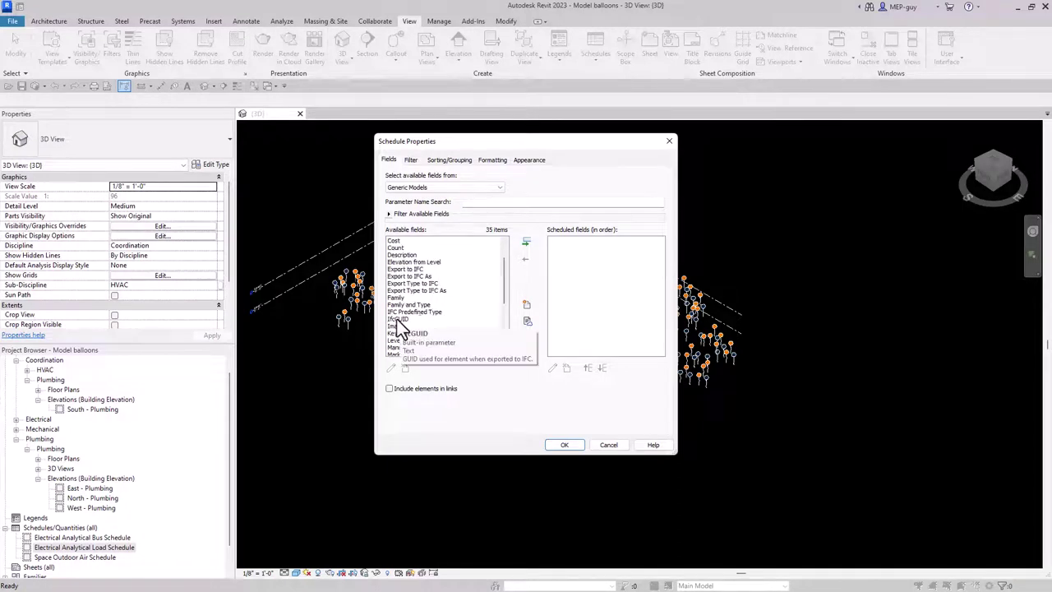
{"action": "left_click", "coordinate": [399, 319]}
{"action": "left_click", "coordinate": [526, 241]}
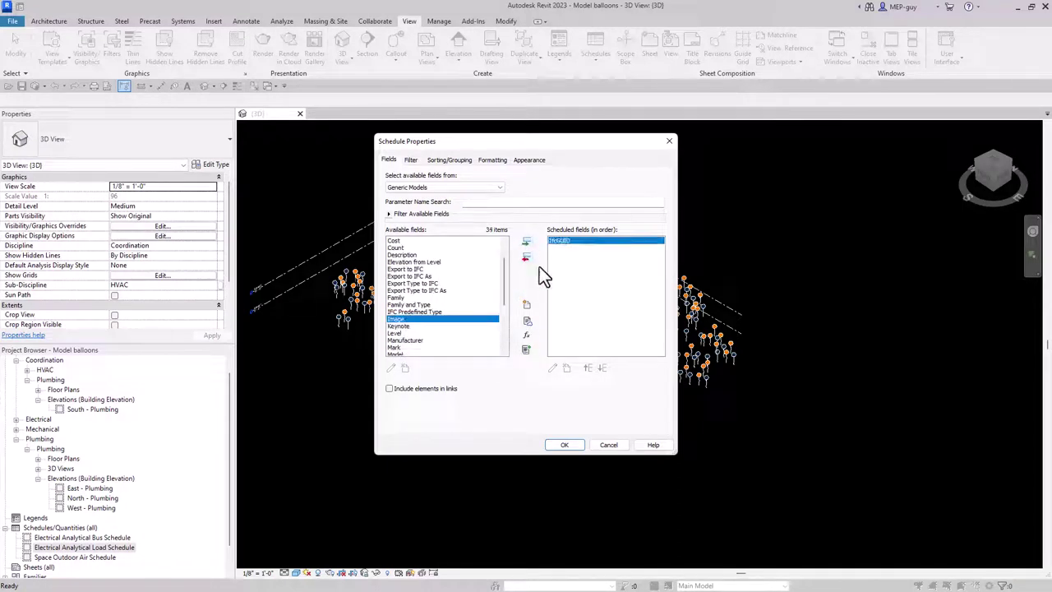
{"action": "left_click", "coordinate": [567, 444]}
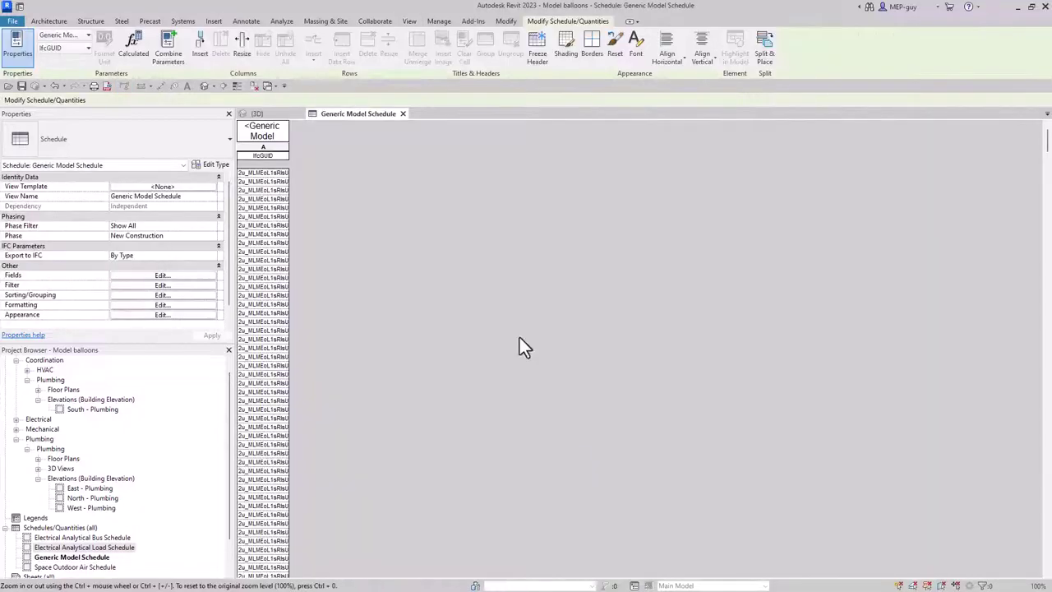
{"action": "left_click_drag", "start_coordinate": [288, 144], "coordinate": [469, 146]}
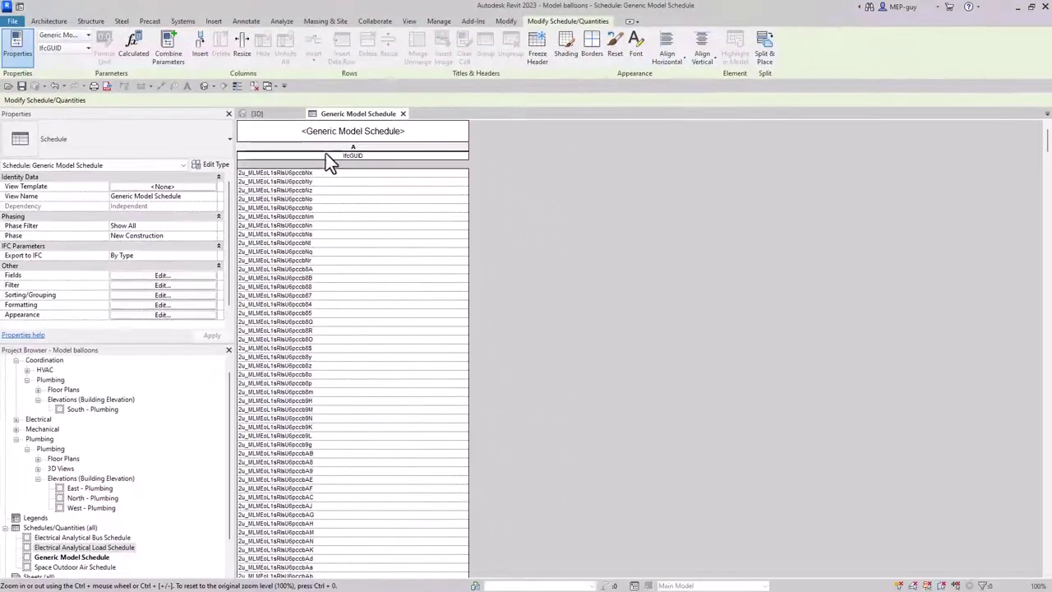
Step: Filter the Generic Model Schedule to elements whose IfcGUID contains x
{"action": "left_click", "coordinate": [138, 286]}
{"action": "left_click", "coordinate": [468, 176]}
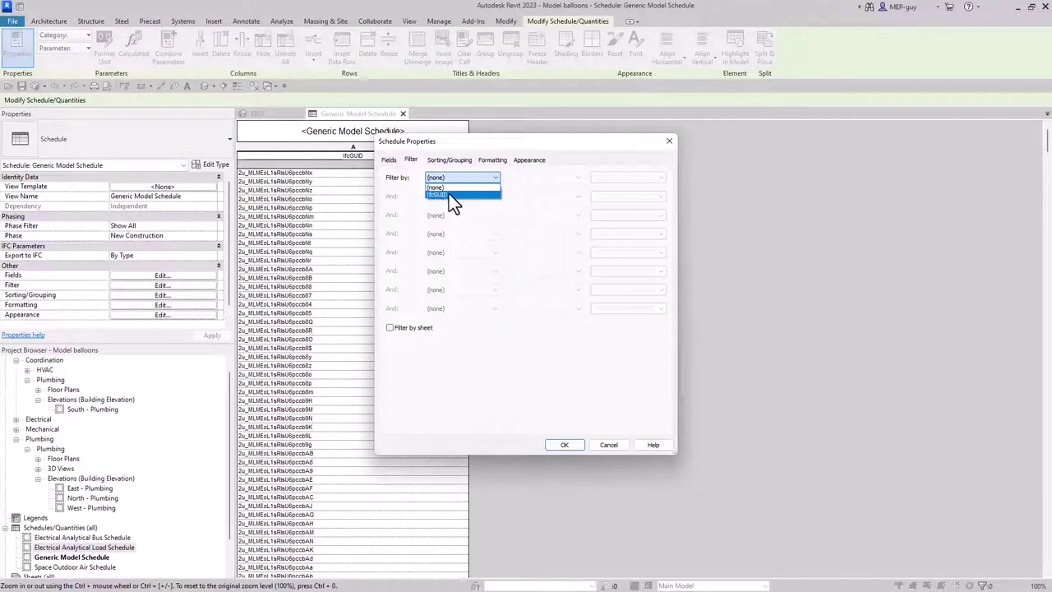
{"action": "left_click", "coordinate": [448, 194]}
{"action": "left_click", "coordinate": [549, 177]}
{"action": "left_click", "coordinate": [530, 231]}
{"action": "left_click", "coordinate": [613, 178]}
{"action": "type", "text": "2"}
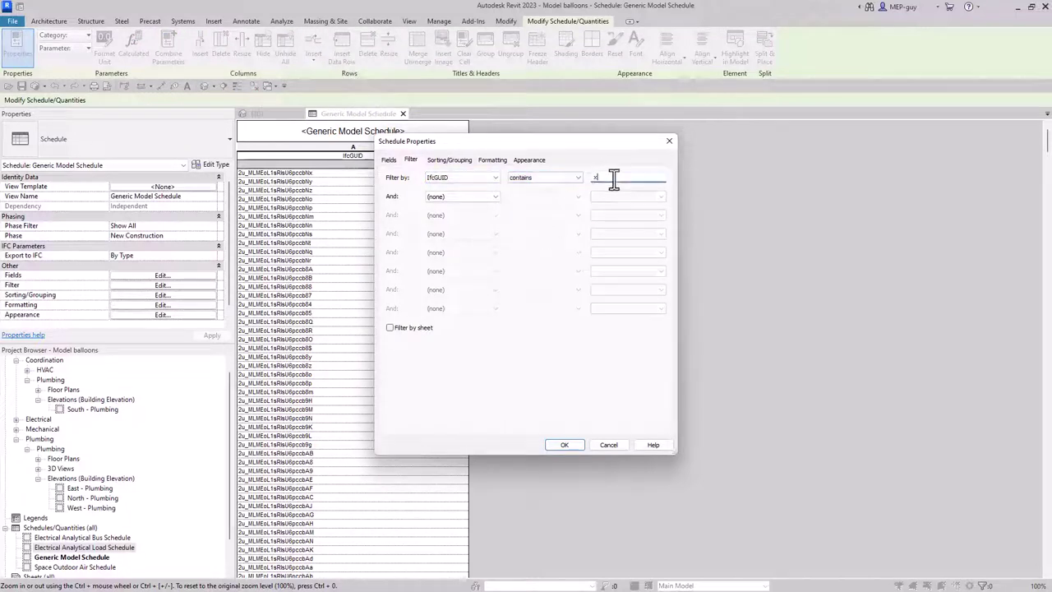
{"action": "left_click", "coordinate": [565, 445]}
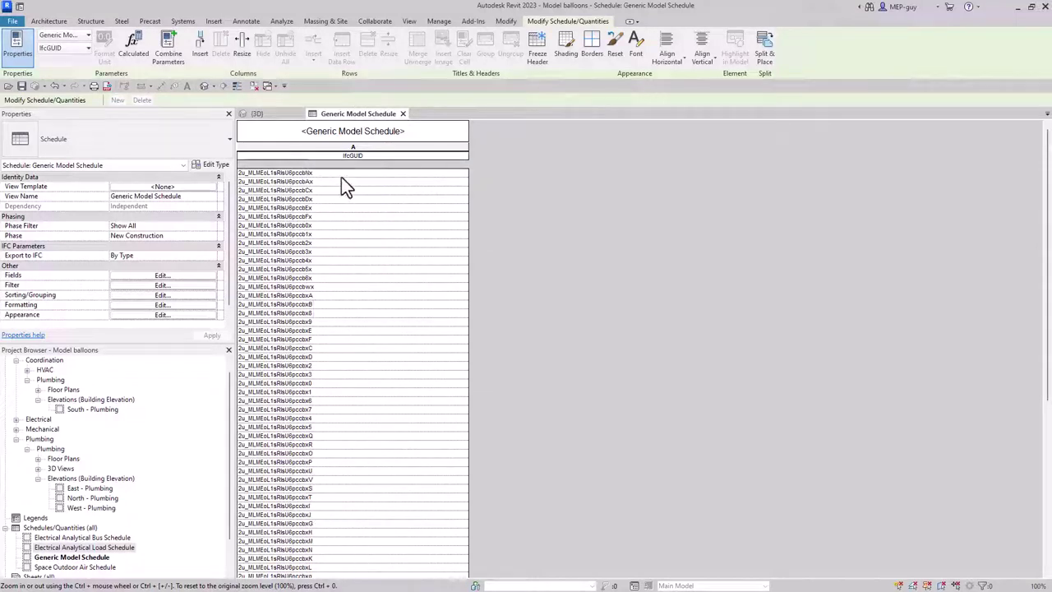
Step: Select all balloons listed in the filtered schedule and change their type to BLUE 2 in the {3D} view
{"action": "left_click", "coordinate": [337, 148]}
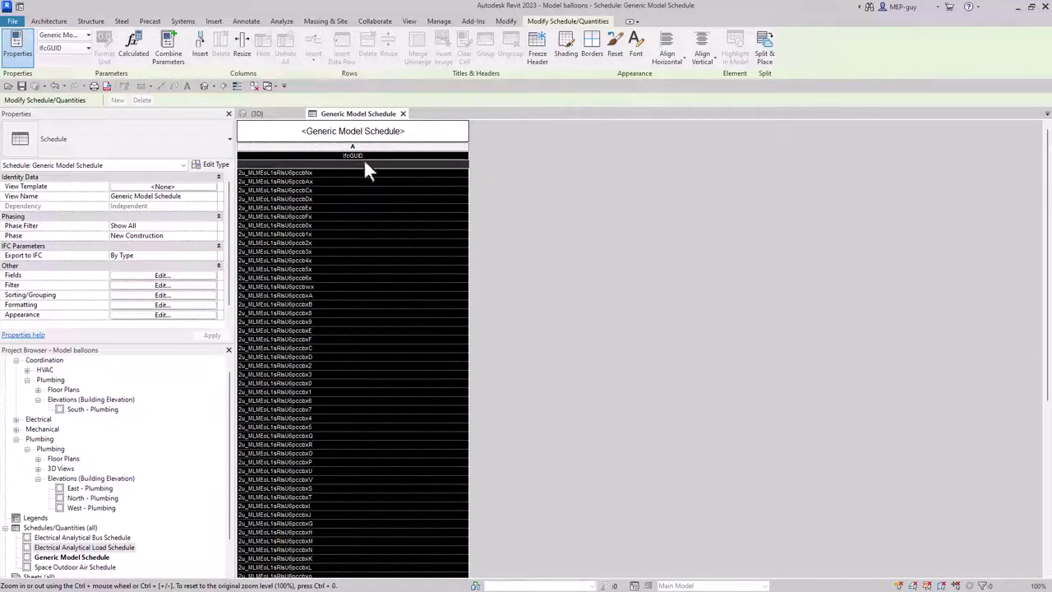
{"action": "left_click", "coordinate": [268, 115]}
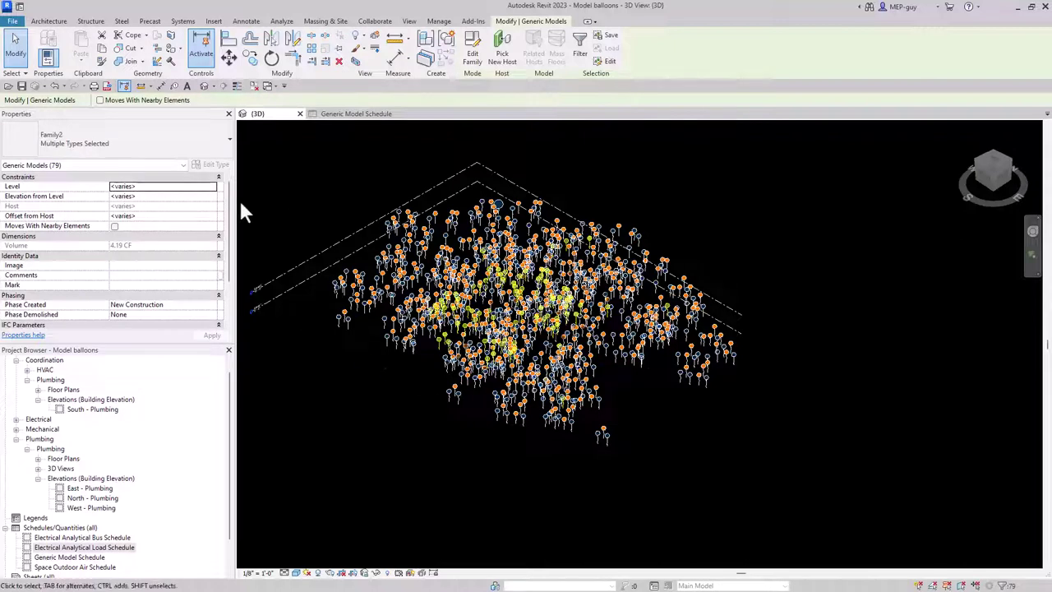
{"action": "left_click", "coordinate": [164, 150]}
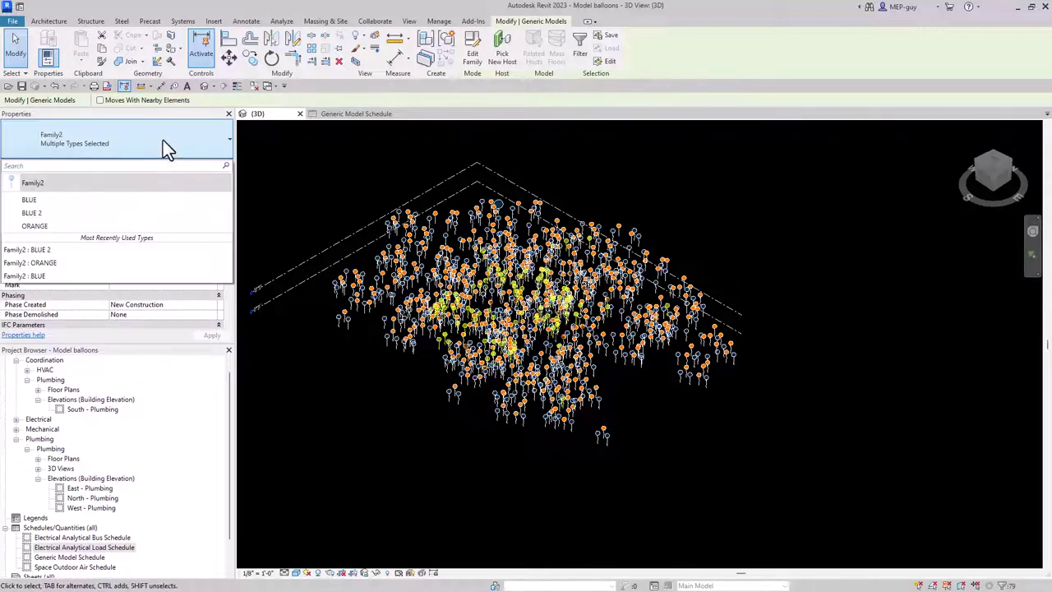
{"action": "left_click", "coordinate": [43, 212]}
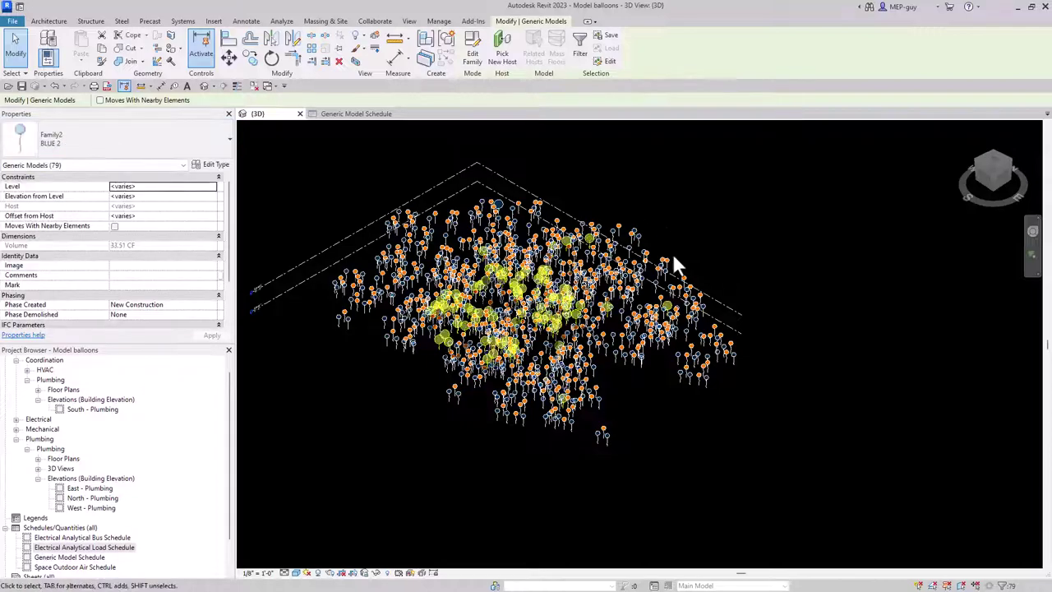
{"action": "left_click", "coordinate": [712, 257]}
Step: Examine the balloon fields in the {3D} views of Model balloons and Project2, zooming in and out
{"action": "scroll", "coordinate": [535, 337], "scroll_direction": "up", "scroll_amount": 5}
{"action": "scroll", "coordinate": [507, 481], "scroll_direction": "down", "scroll_amount": 5}
{"action": "scroll", "coordinate": [501, 336], "scroll_direction": "up", "scroll_amount": 5}
{"action": "scroll", "coordinate": [510, 444], "scroll_direction": "down", "scroll_amount": 5}
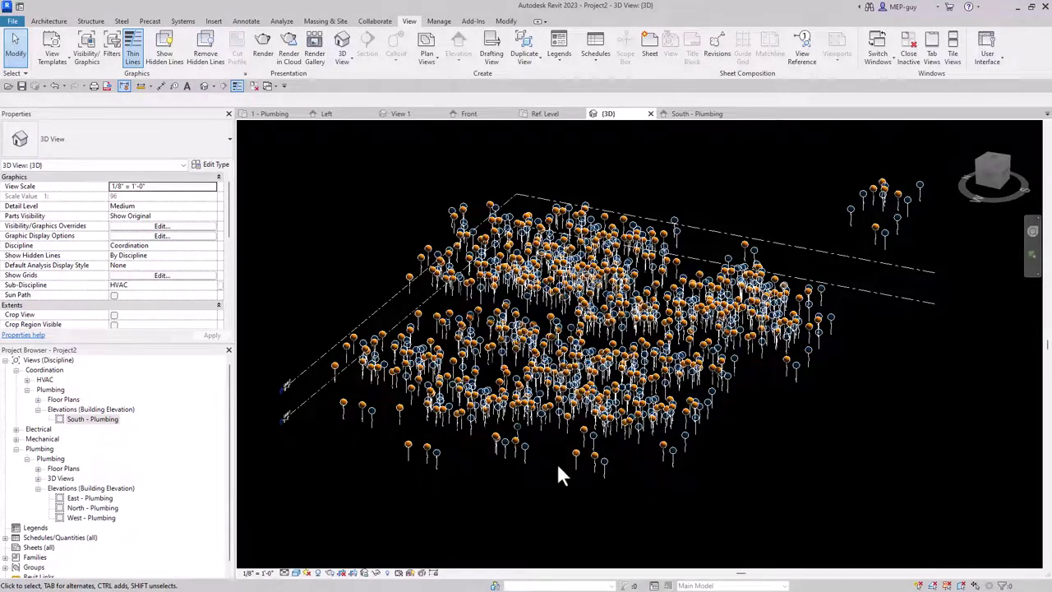
{"action": "scroll", "coordinate": [444, 542], "scroll_direction": "down", "scroll_amount": 2}
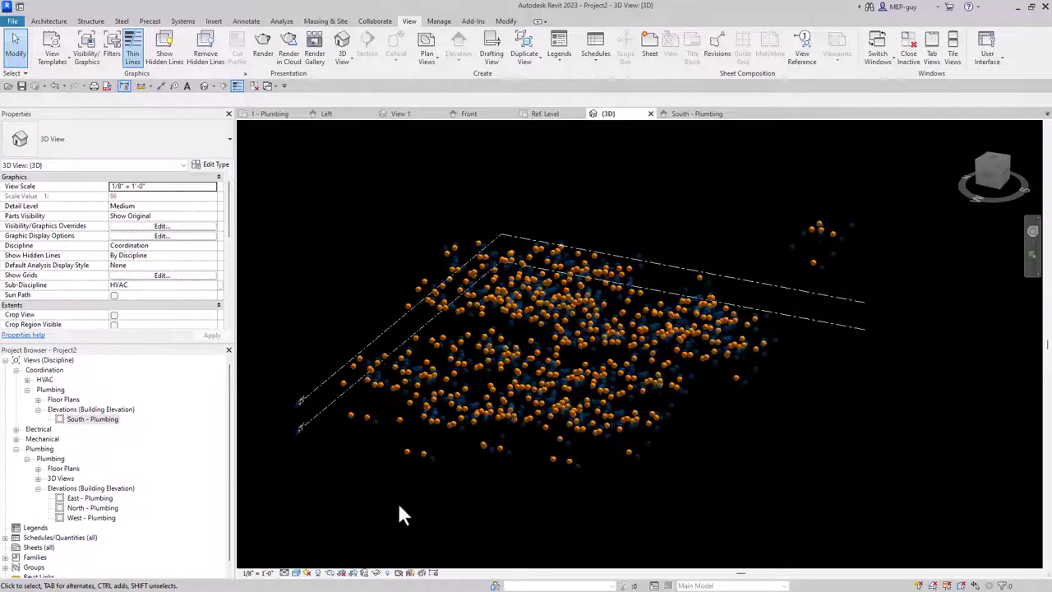
{"action": "scroll", "coordinate": [514, 479], "scroll_direction": "up", "scroll_amount": 2}
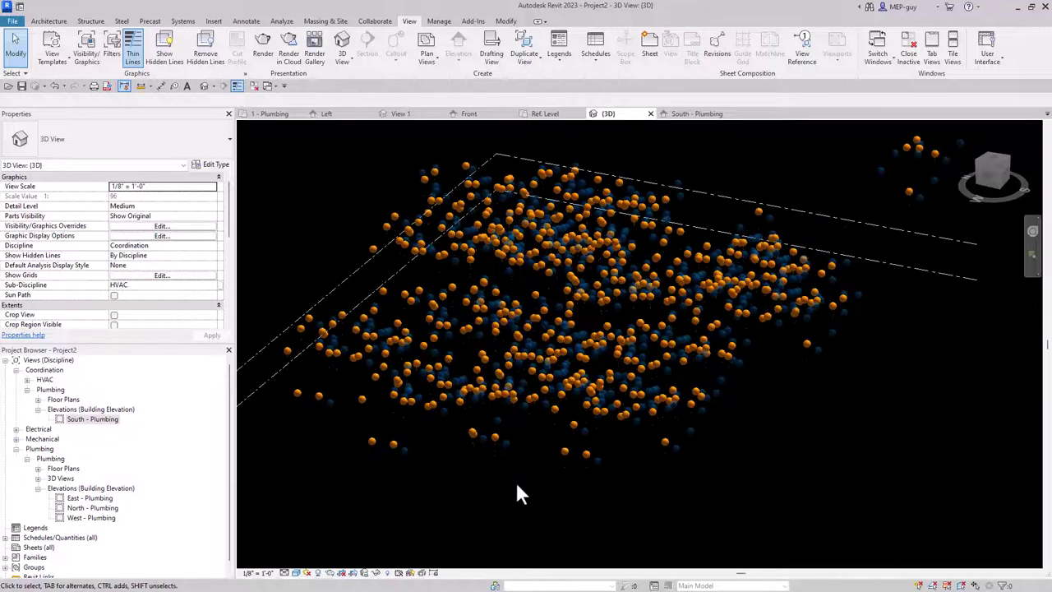
{"action": "scroll", "coordinate": [514, 479], "scroll_direction": "down", "scroll_amount": 2}
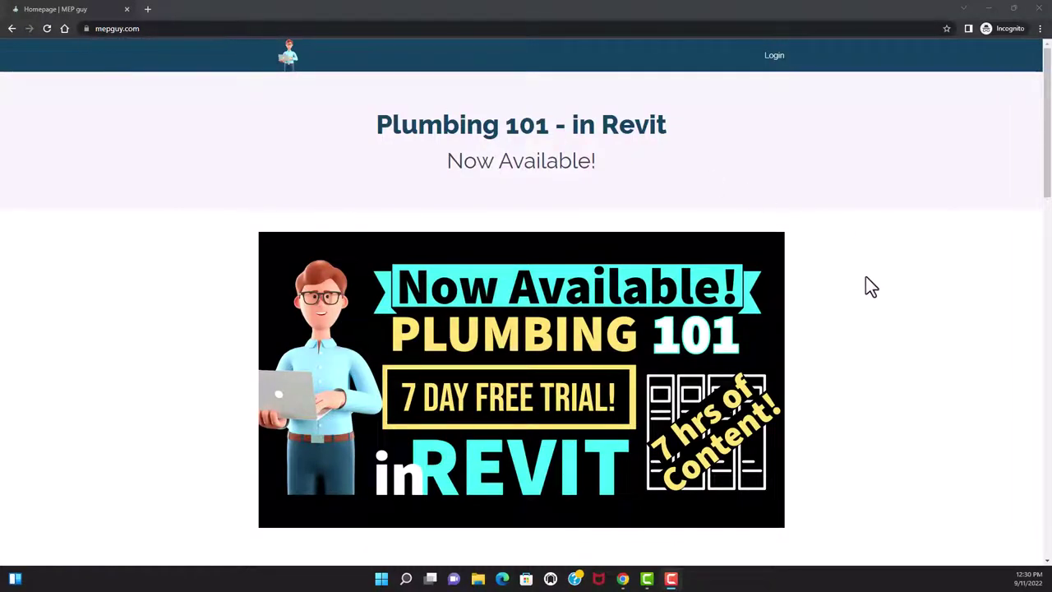
{"action": "scroll", "coordinate": [878, 265], "scroll_direction": "down", "scroll_amount": 3}
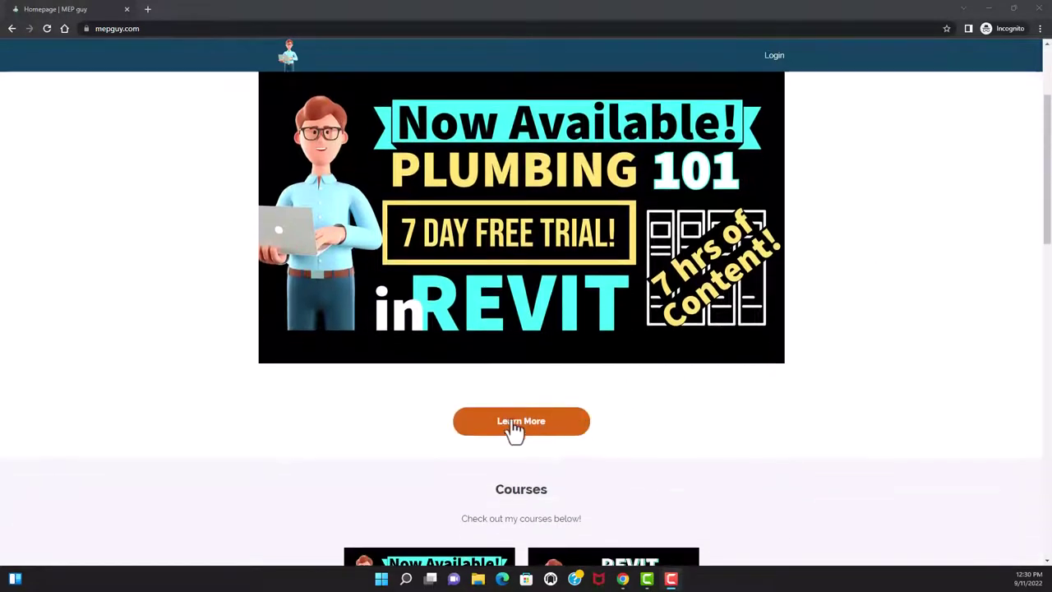